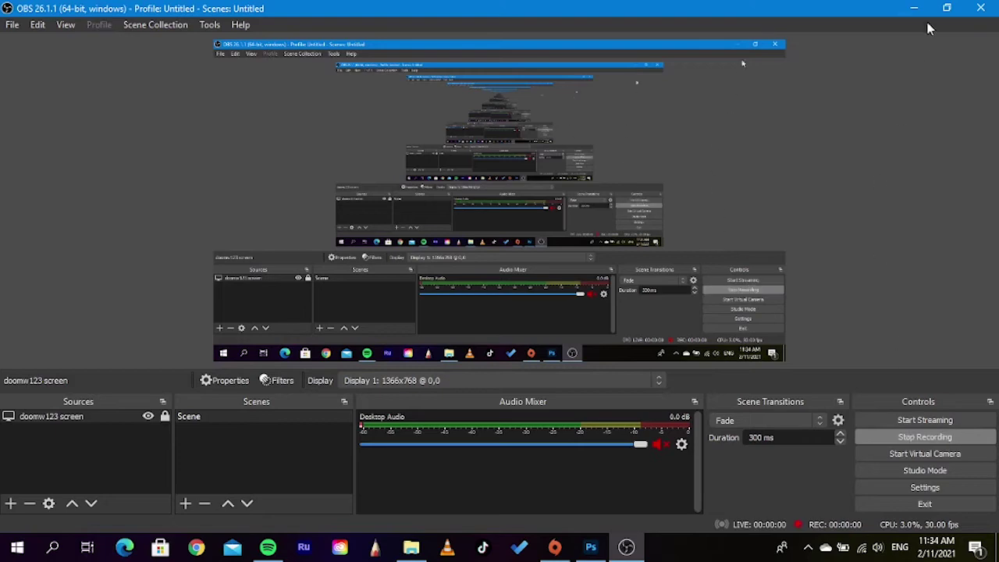
Step: Minimize the recording OBS window to bring Photoshop with unnamed.jpg back into view
left_click(914, 8)
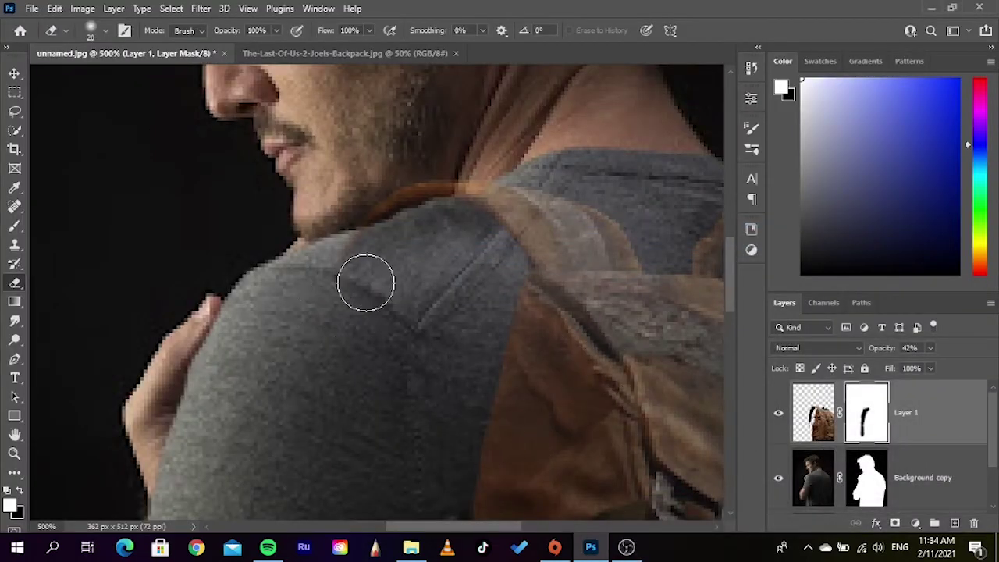
Step: Zoom in and clean Layer 1's mask along the strap-shoulder edge with a small eraser
scroll(355, 269, "up", 1)
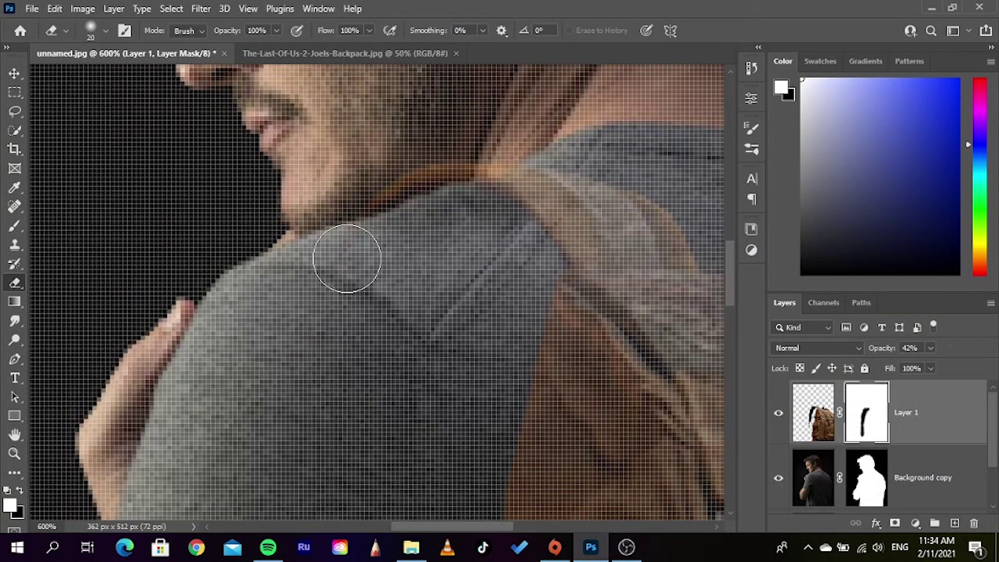
key("bracketleft")
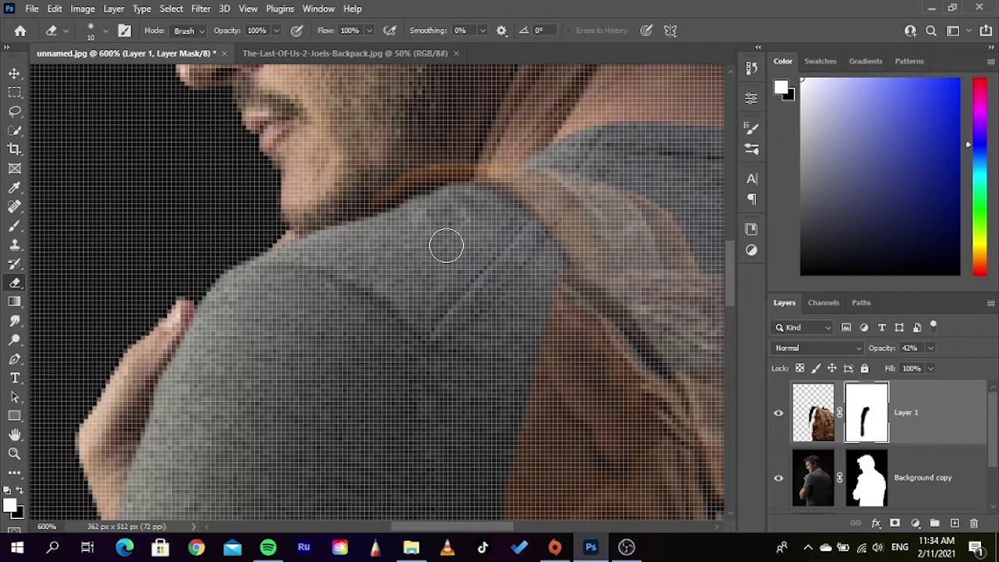
key("bracketright")
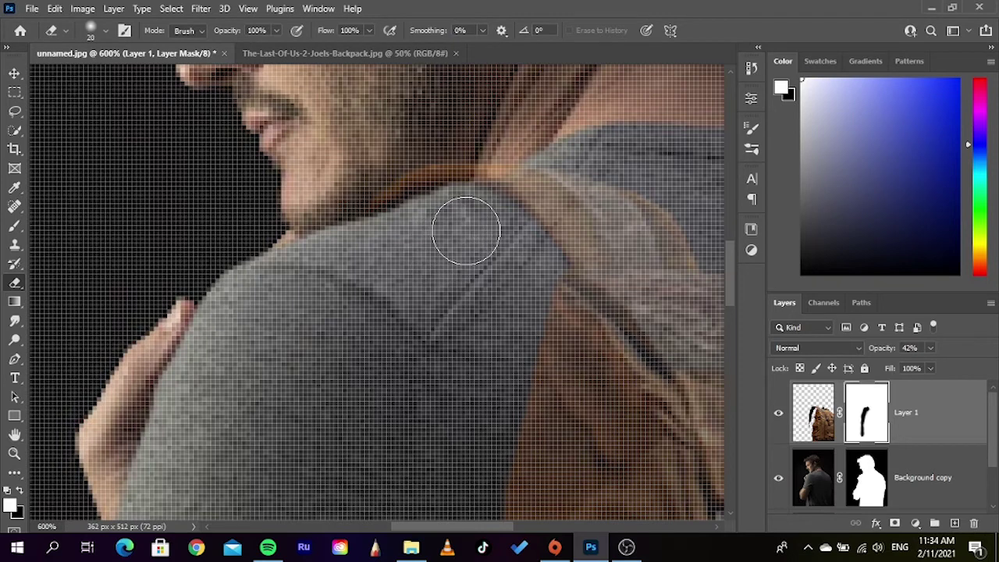
key("bracketleft")
key("bracketleft")
scroll(453, 280, "down", 2)
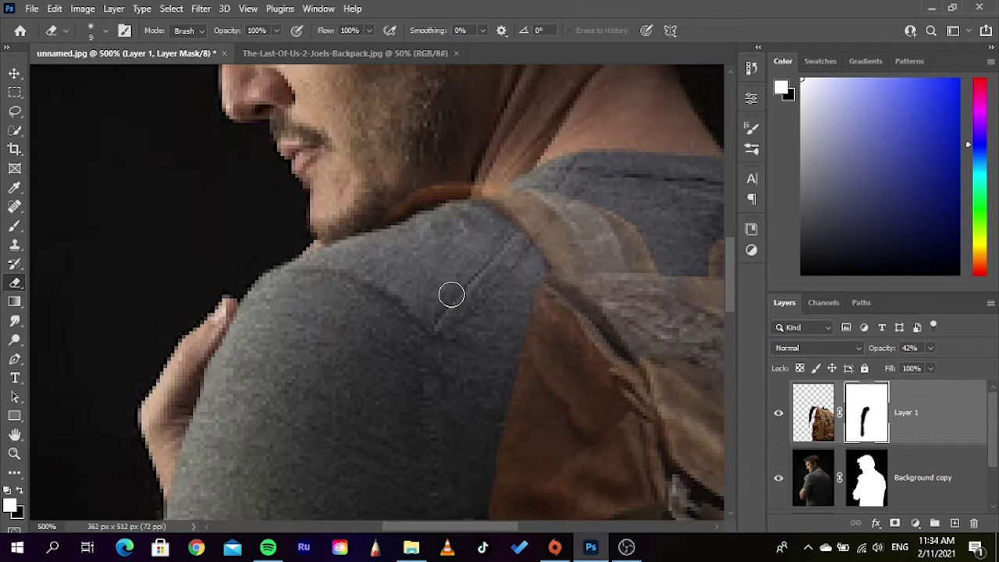
scroll(453, 284, "down", 1)
scroll(457, 290, "down", 1)
scroll(458, 298, "down", 1)
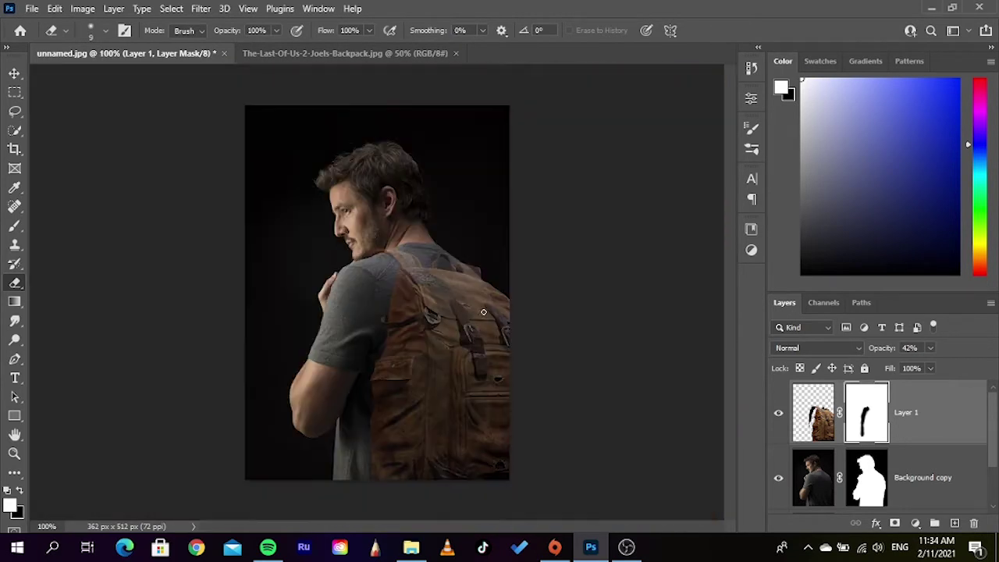
scroll(487, 297, "up", 1)
scroll(463, 279, "up", 1)
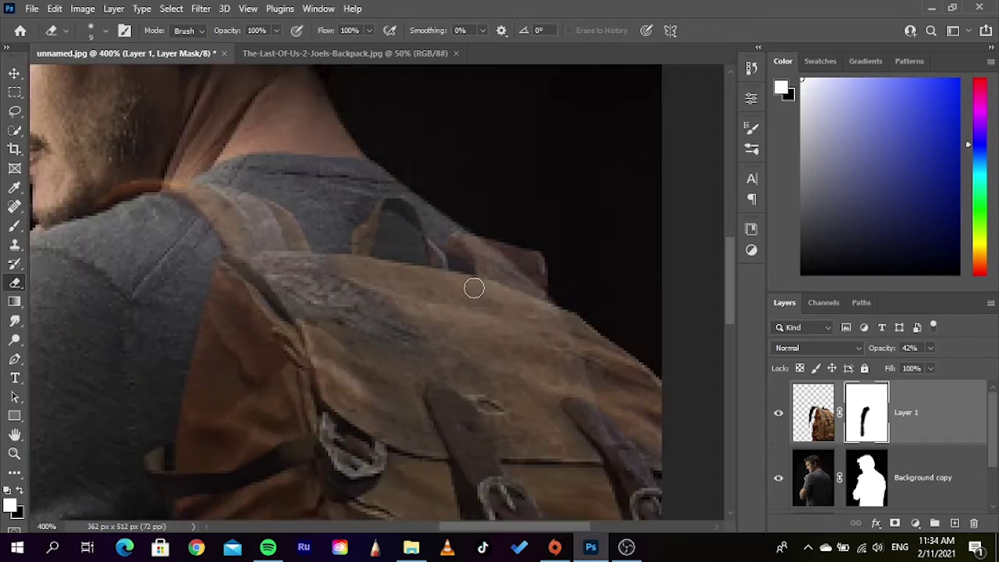
scroll(472, 290, "up", 1)
scroll(448, 211, "up", 1)
scroll(435, 271, "up", 1)
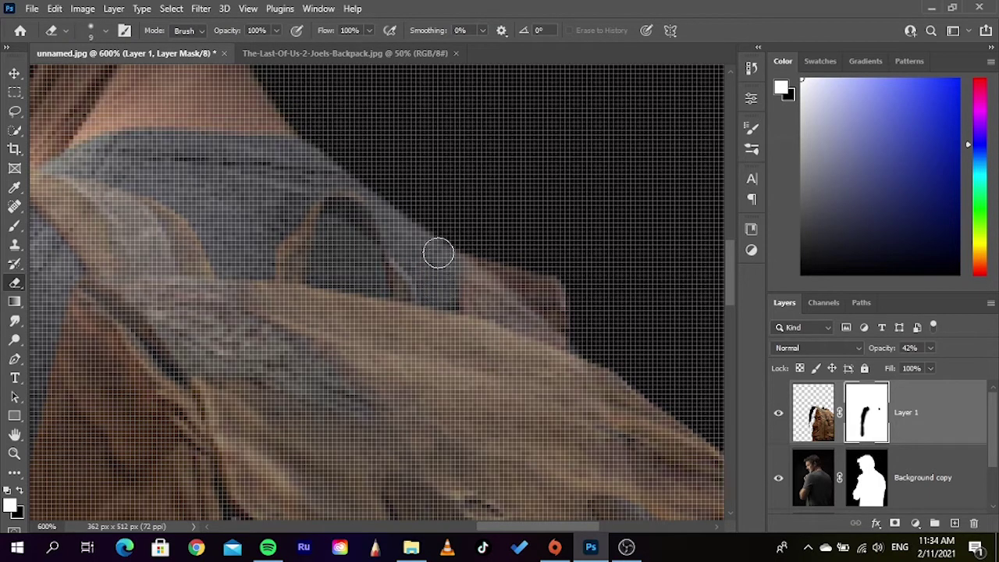
scroll(434, 275, "down", 2)
scroll(428, 257, "down", 1)
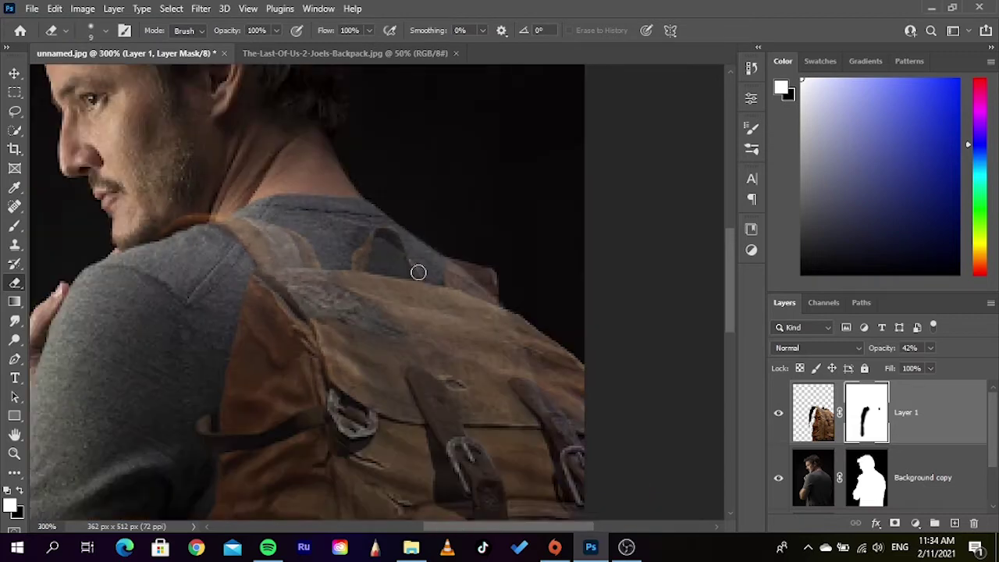
scroll(415, 272, "down", 1)
scroll(418, 273, "down", 1)
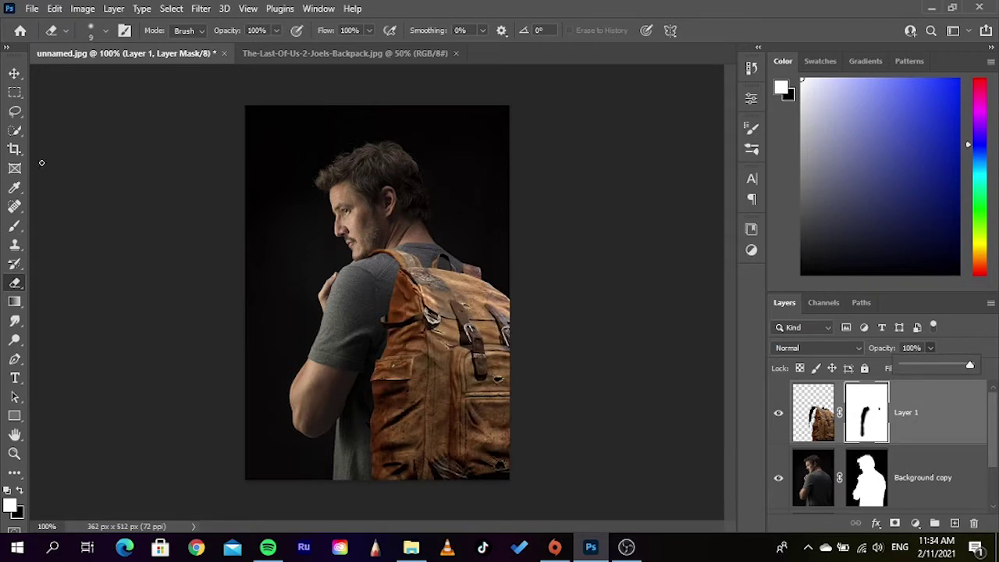
Step: Add a new empty layer directly above Background copy
key("v")
left_click(296, 244)
left_click(919, 425)
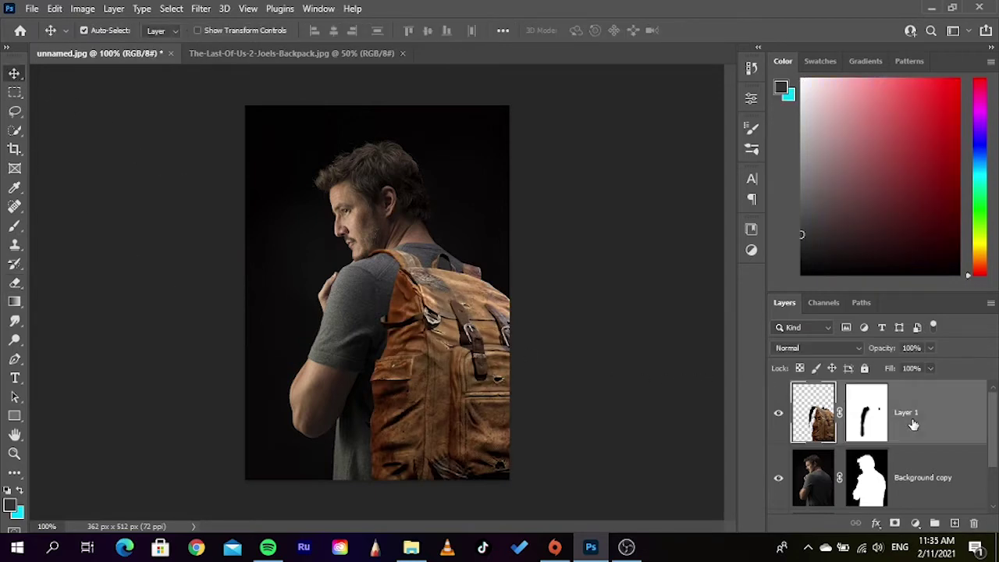
left_click(925, 466)
left_click(953, 523)
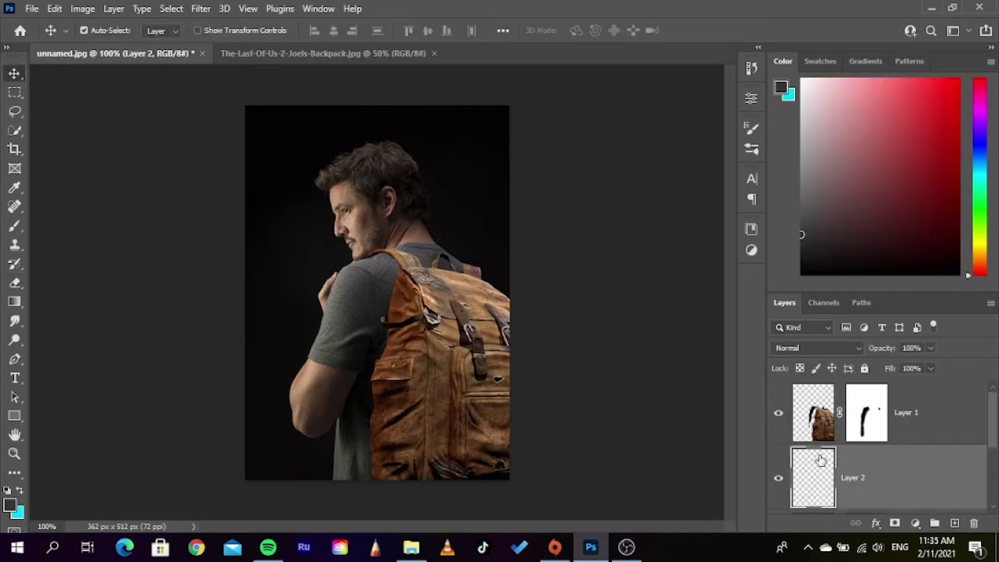
Step: Set the foreground colour to black (000000)
left_click(14, 282)
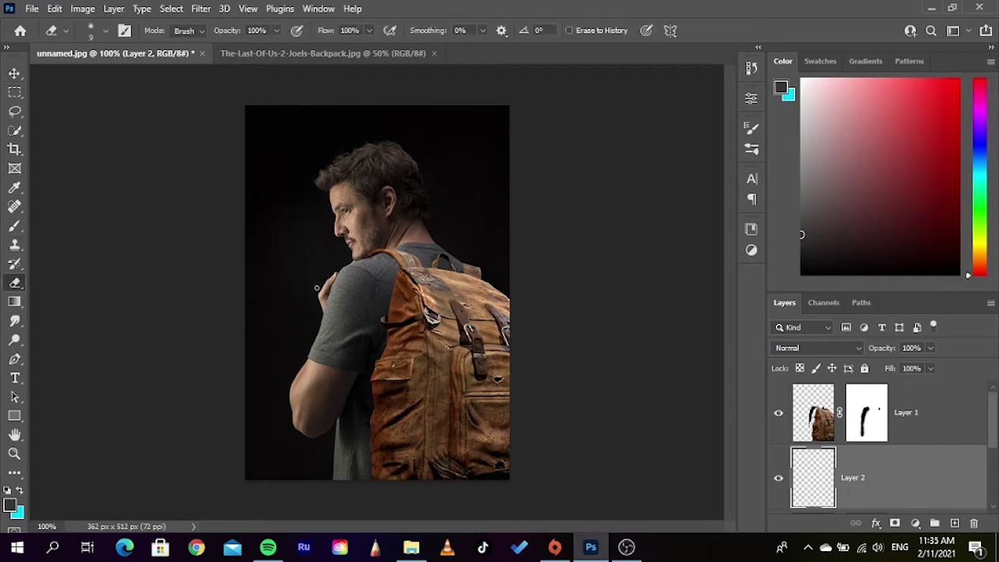
scroll(391, 288, "up", 3)
left_click_drag(330, 199, 343, 222)
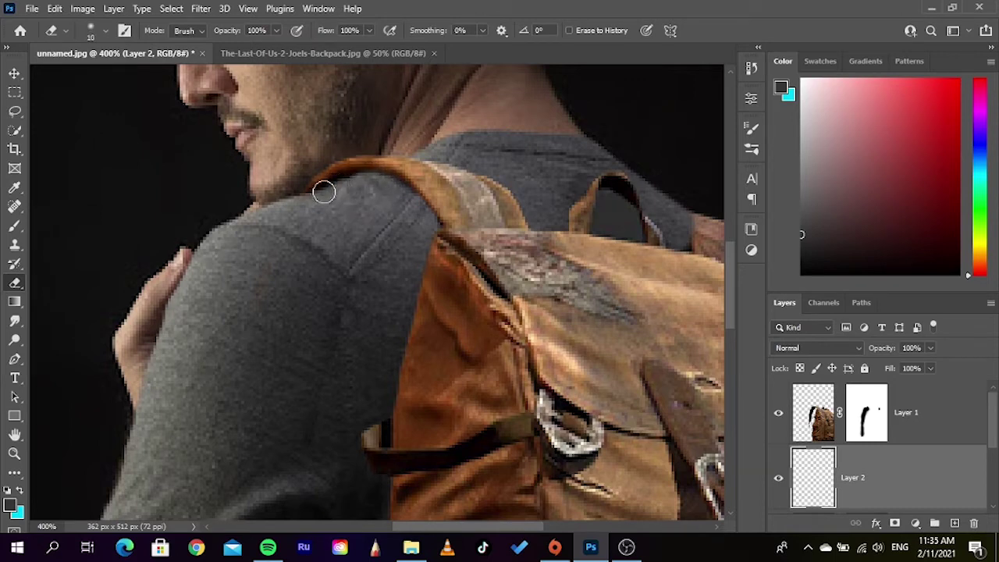
left_click(6, 507)
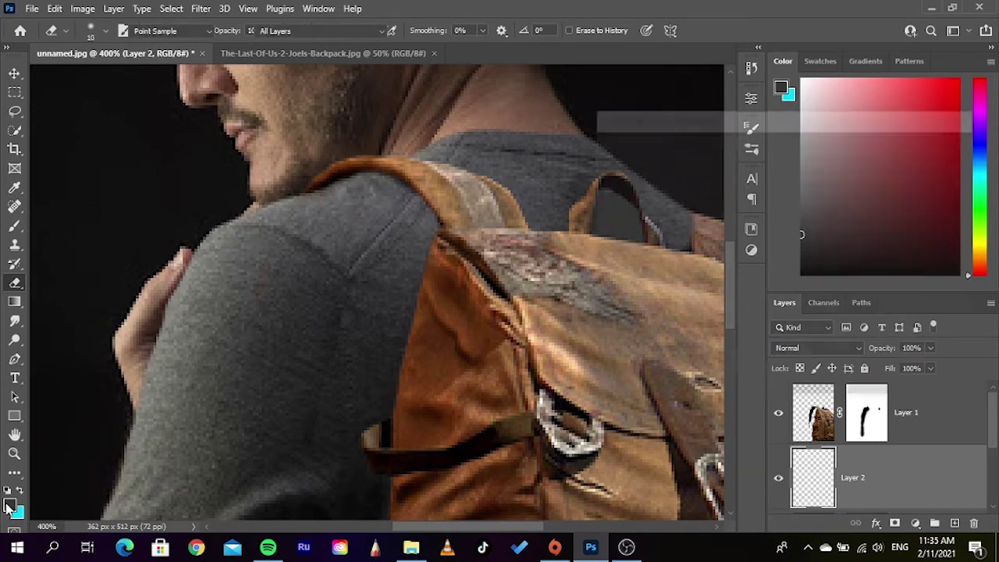
type("000000")
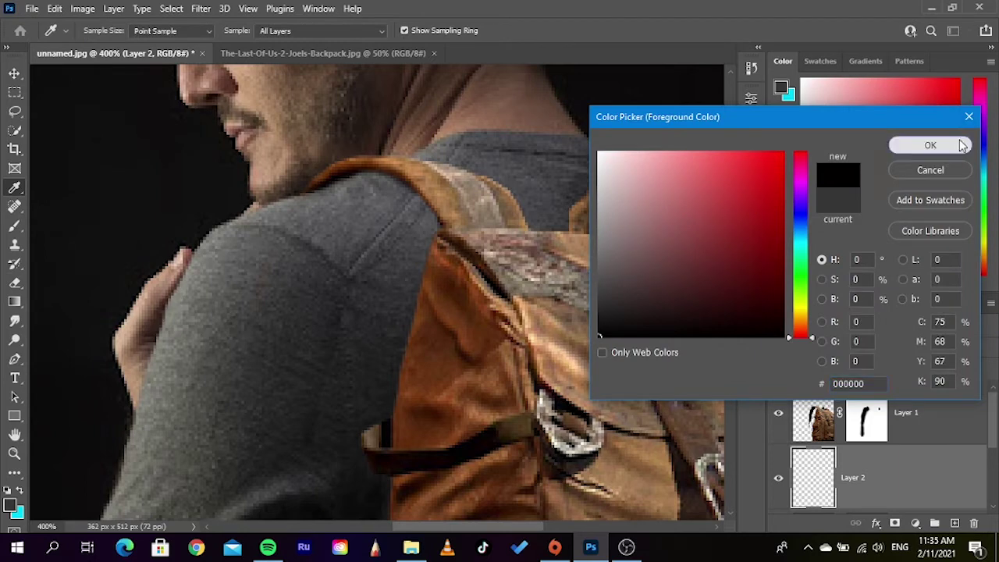
left_click(956, 143)
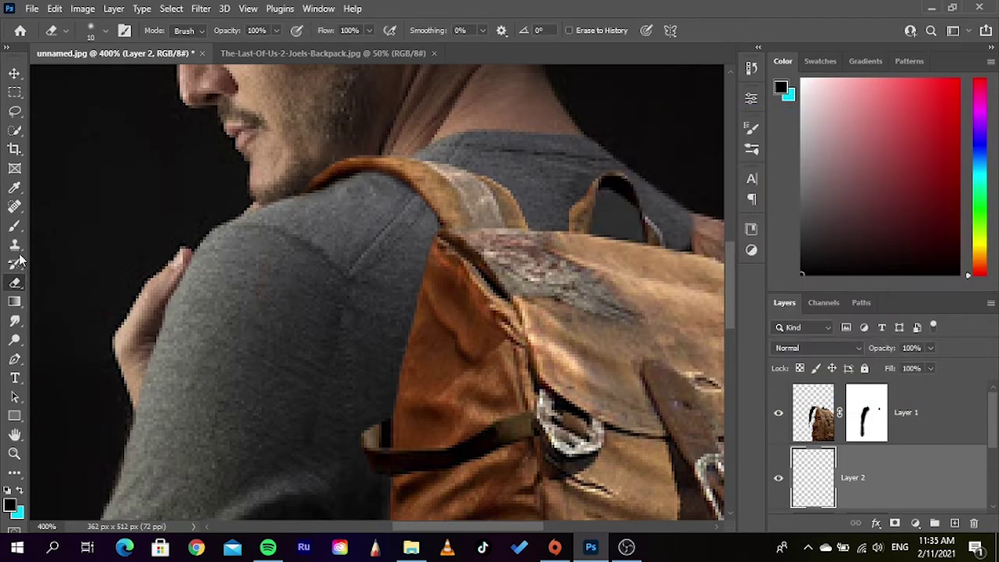
Step: With a size-30 brush, paint shadows along the backpack's left edge, lower side and top flap
left_click(14, 225)
key("bracketleft")
key("bracketleft")
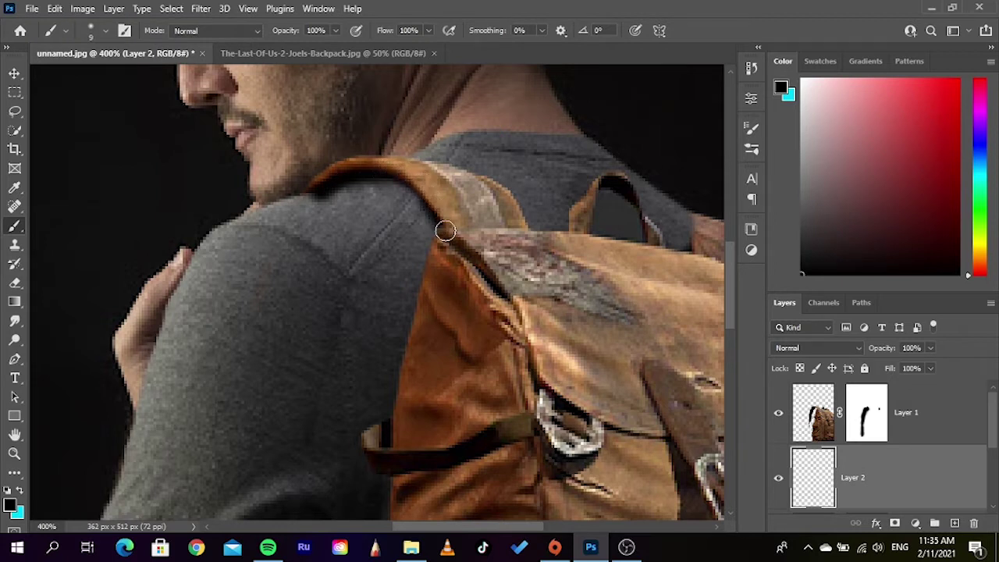
key("bracketright")
key("bracketright")
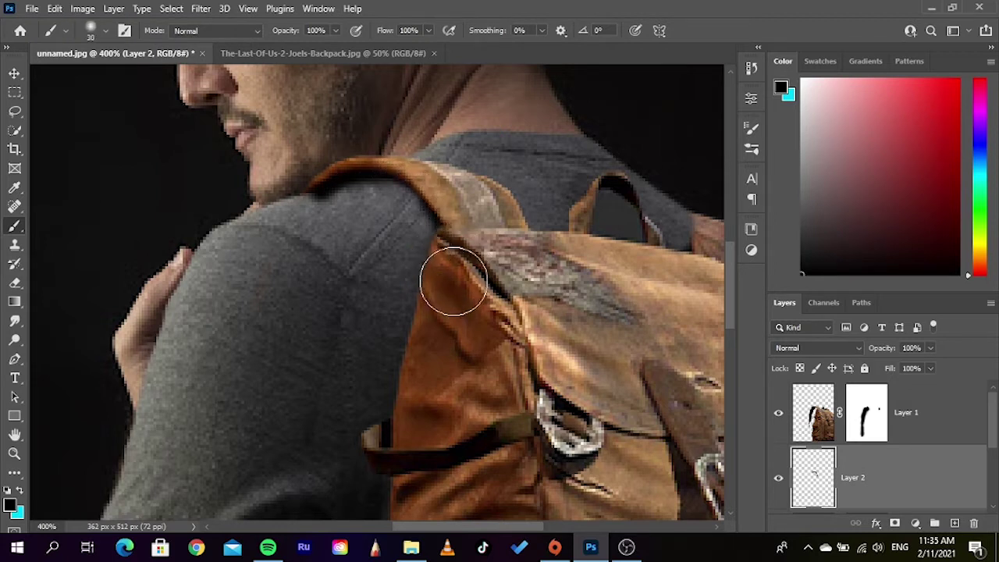
mouse_move(441, 327)
left_mouse_down()
mouse_move(409, 433)
mouse_move(448, 222)
left_mouse_up()
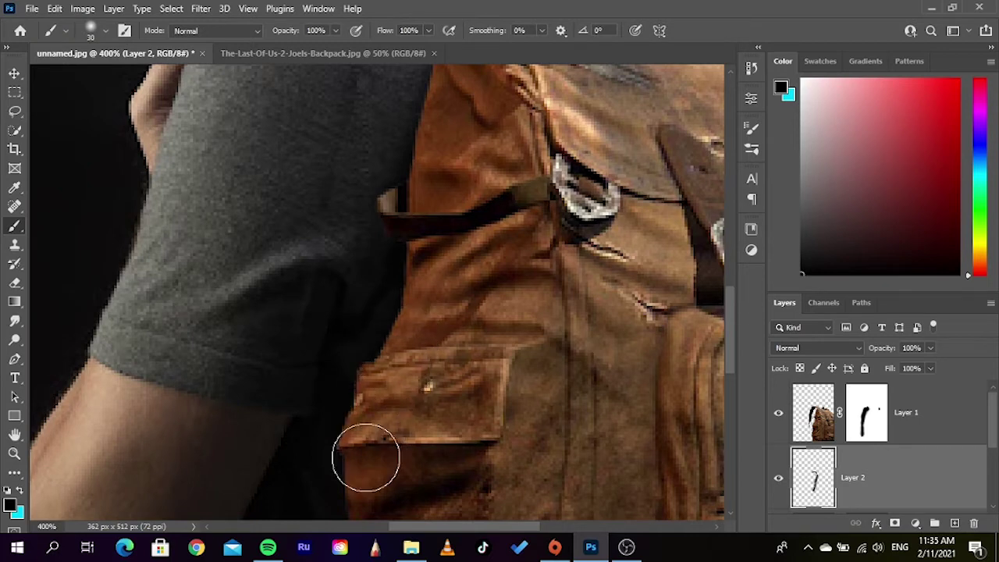
left_click_drag(402, 422, 446, 223)
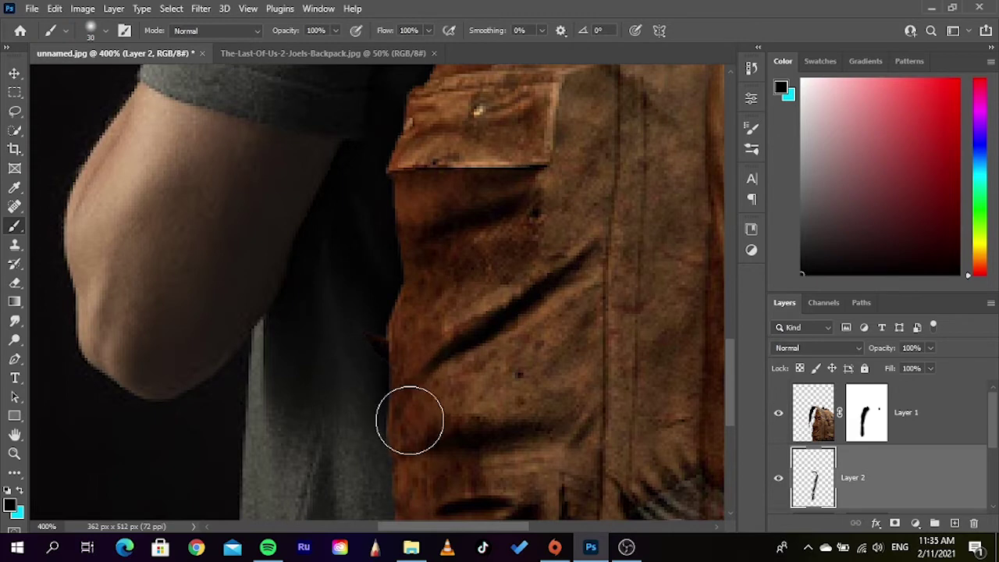
left_click_drag(426, 308, 445, 43)
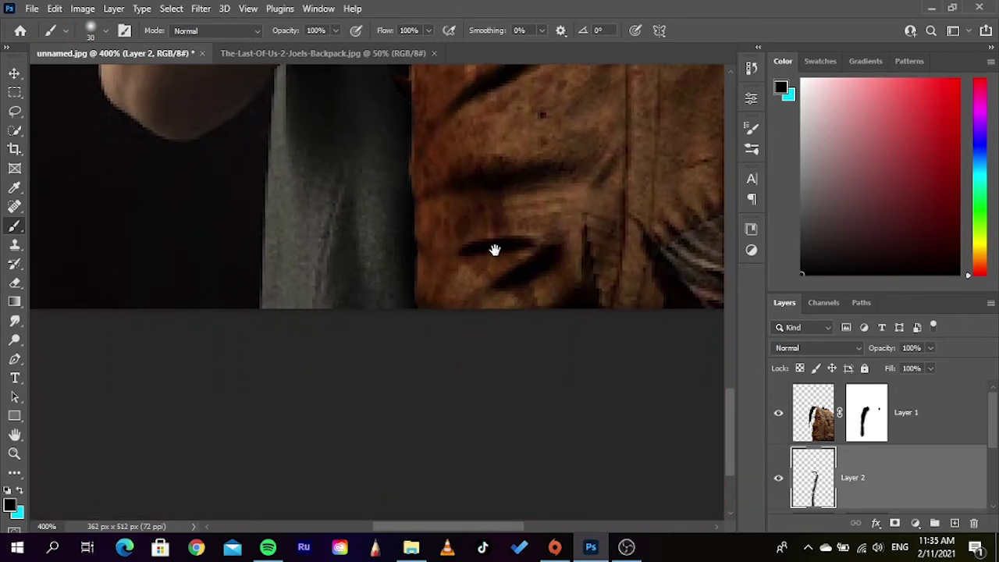
mouse_move(494, 247)
left_mouse_down()
mouse_move(457, 278)
mouse_move(441, 383)
mouse_move(453, 267)
left_mouse_up()
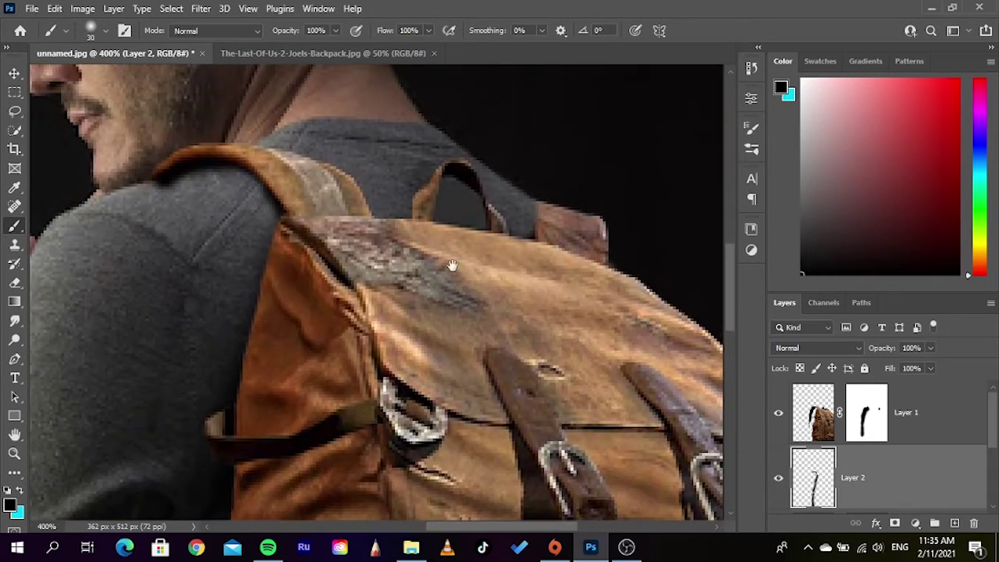
mouse_move(381, 234)
left_mouse_down()
mouse_move(422, 250)
mouse_move(525, 243)
left_mouse_up()
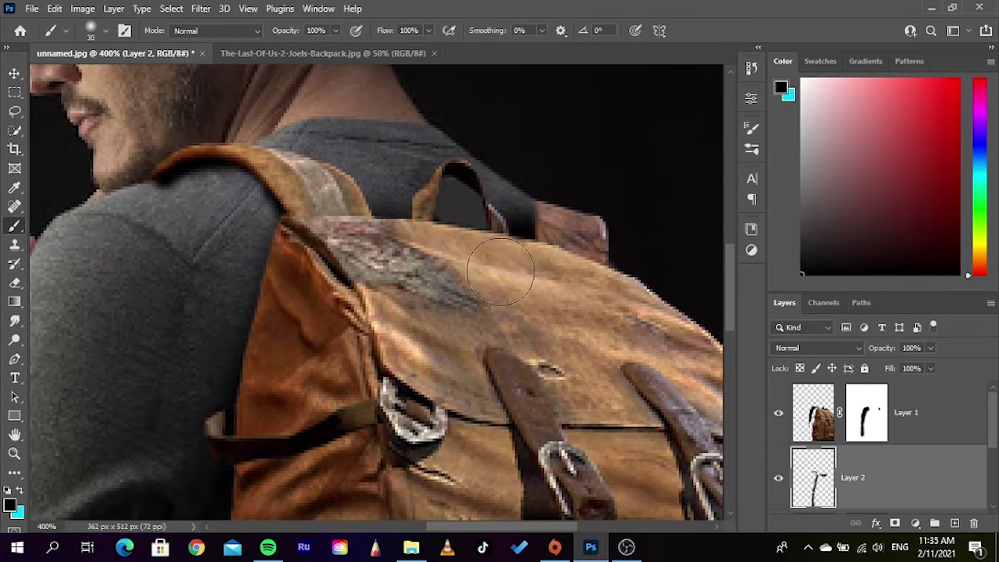
Step: Set the shadow layer's blend mode to Soft Light
left_click(819, 348)
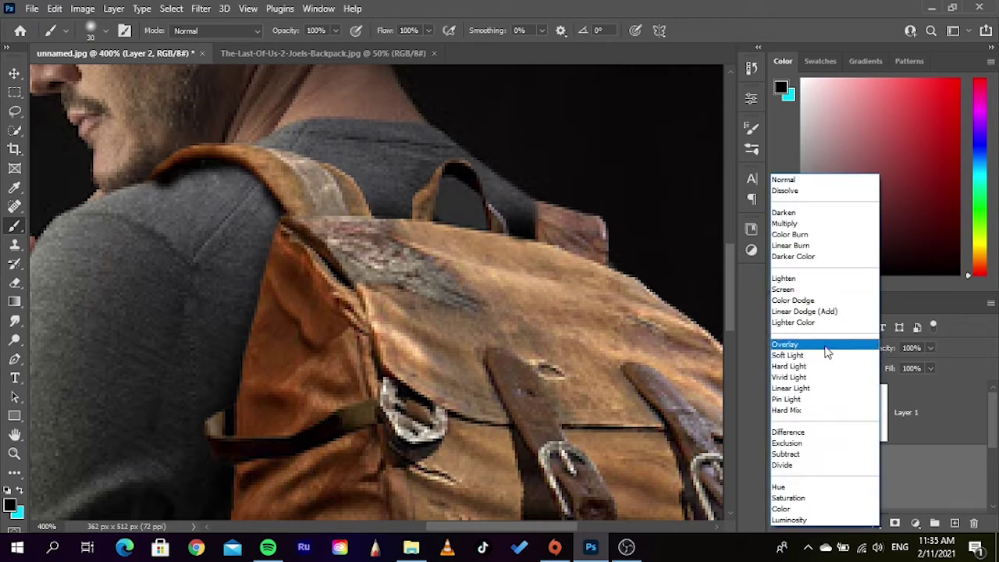
left_click(826, 356)
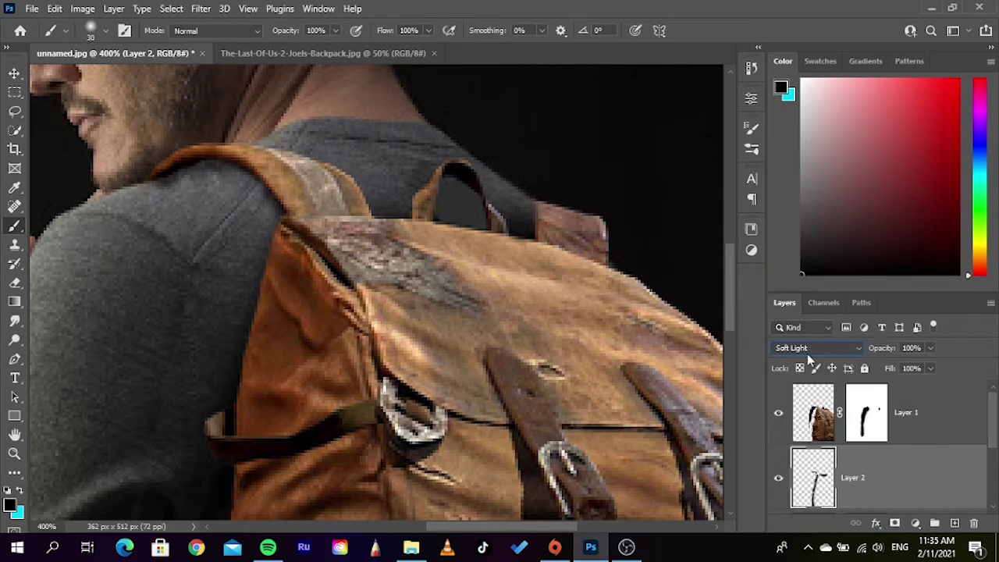
left_click(14, 71)
scroll(235, 204, "down", 1)
scroll(327, 250, "down", 1)
scroll(437, 344, "down", 1)
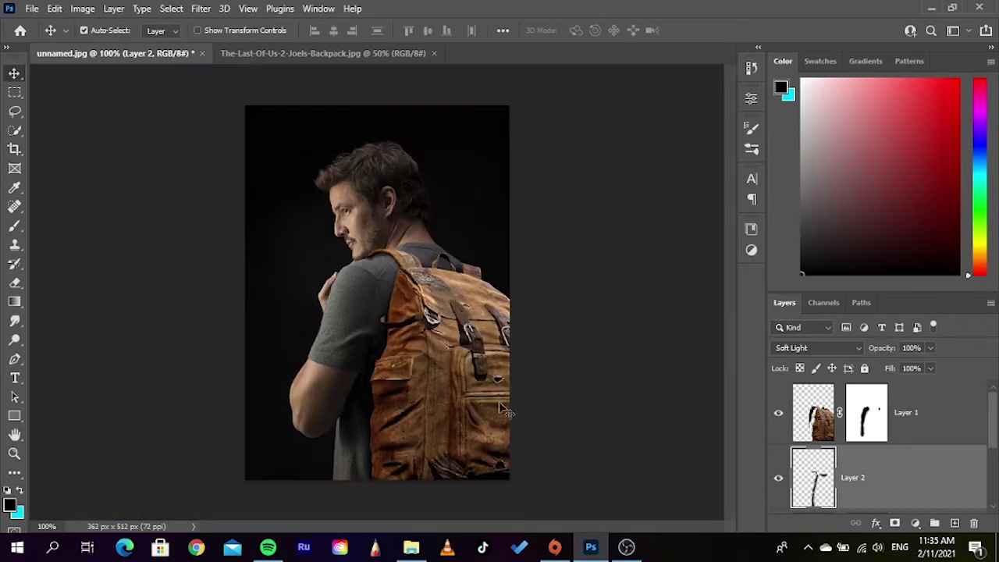
Step: Zoom in on the face and add a new layer above Background copy
left_click(616, 409)
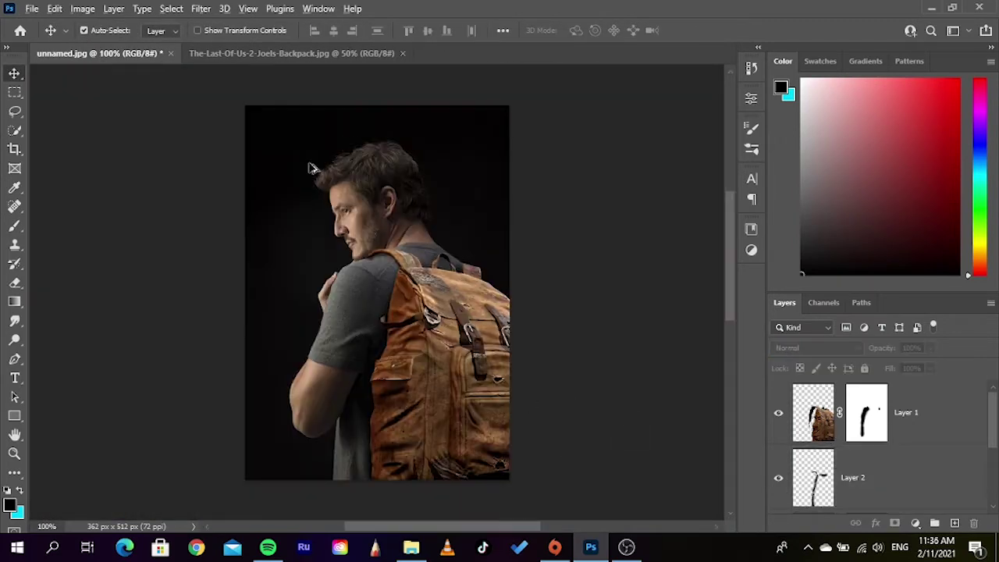
scroll(385, 178, "up", 1)
scroll(490, 215, "up", 1)
scroll(515, 242, "up", 1)
left_click_drag(514, 248, 502, 212)
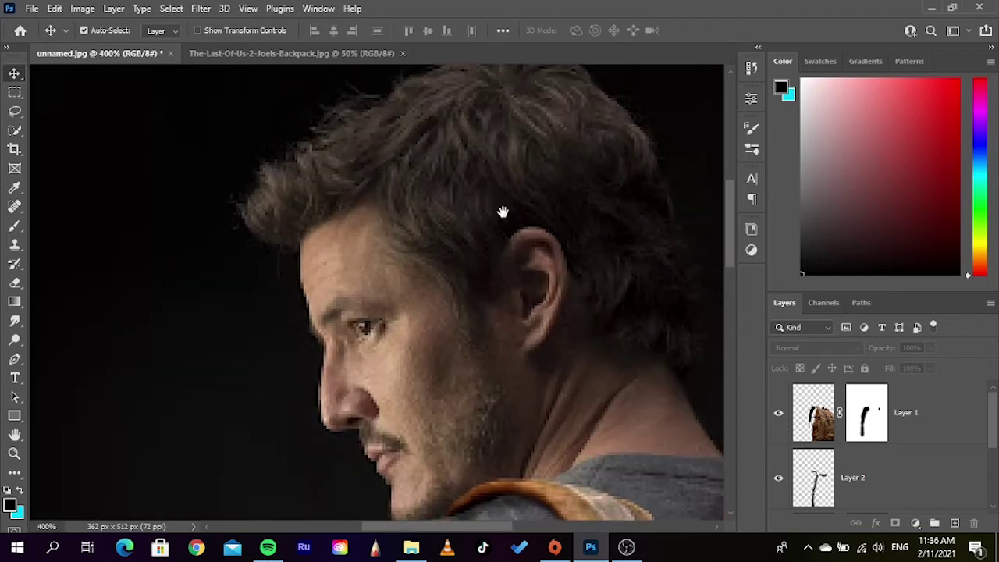
scroll(854, 475, "down", 2)
scroll(910, 457, "up", 1)
left_click(918, 472)
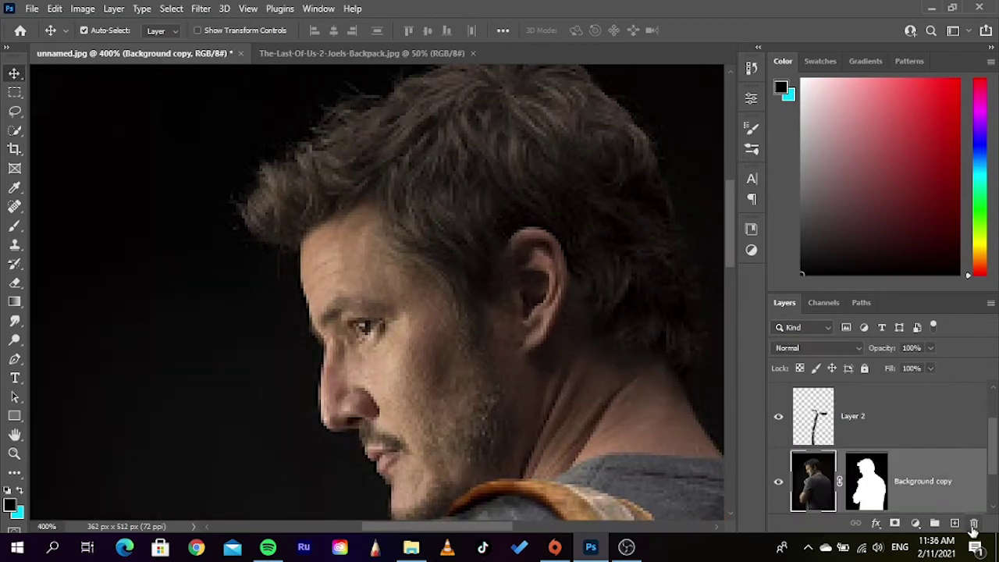
left_click(955, 522)
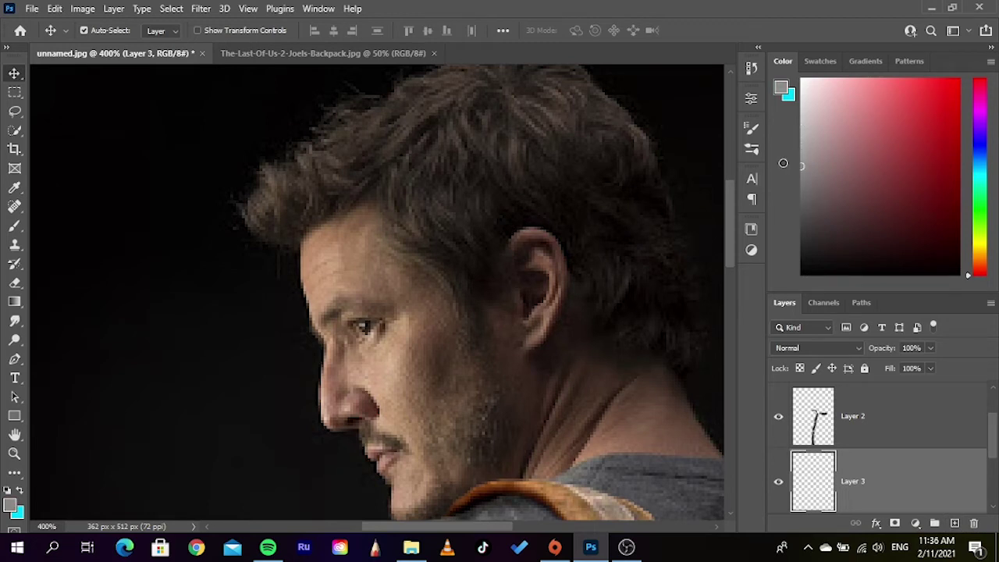
Step: Set brush flow to 43% and paint soft grey over the hair
left_click(14, 225)
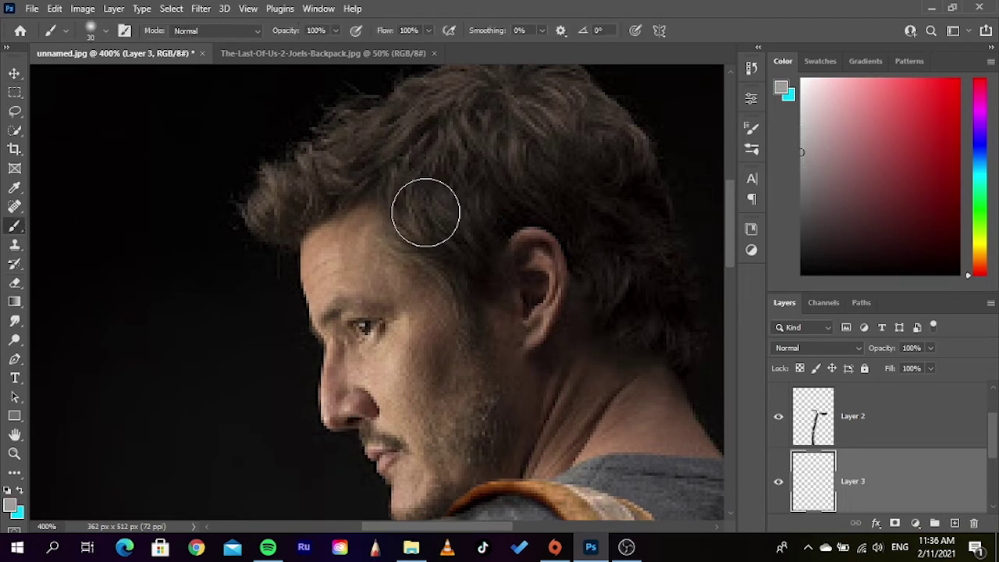
left_click(428, 31)
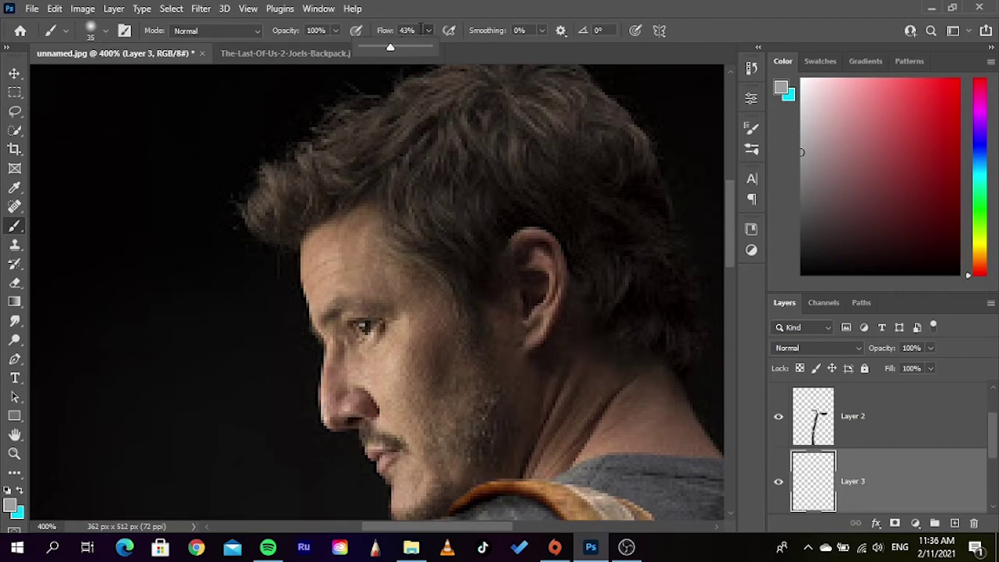
left_click(469, 199)
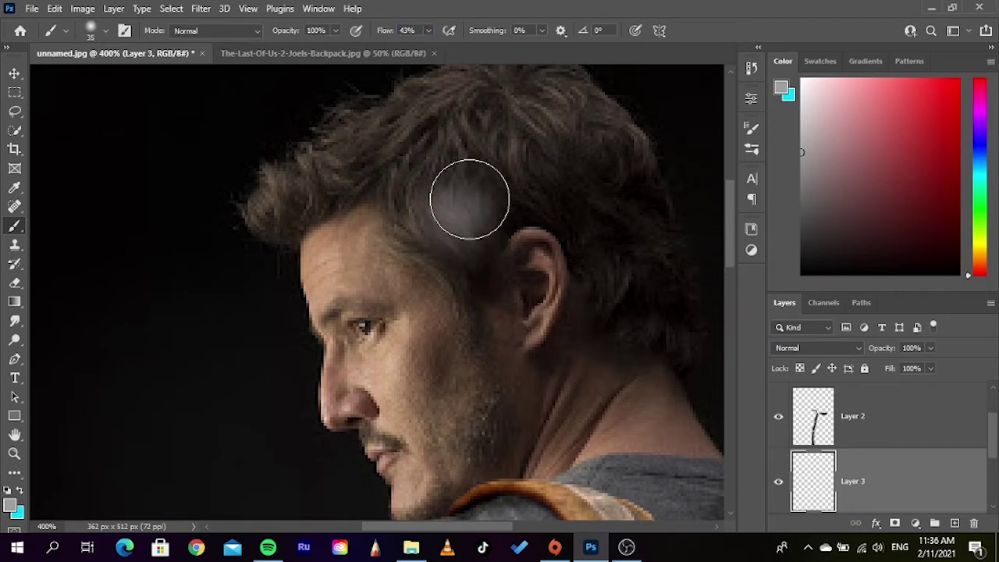
mouse_move(469, 199)
left_mouse_down()
mouse_move(504, 185)
mouse_move(508, 195)
mouse_move(476, 224)
mouse_move(466, 250)
mouse_move(435, 208)
mouse_move(501, 190)
mouse_move(577, 211)
mouse_move(627, 313)
mouse_move(642, 292)
mouse_move(607, 213)
mouse_move(546, 191)
mouse_move(602, 200)
mouse_move(642, 263)
mouse_move(664, 339)
mouse_move(597, 211)
mouse_move(531, 174)
mouse_move(446, 194)
mouse_move(423, 211)
mouse_move(460, 252)
mouse_move(468, 307)
mouse_move(458, 246)
mouse_move(435, 201)
mouse_move(460, 173)
mouse_move(575, 196)
mouse_move(630, 239)
left_mouse_up()
Step: Set the grey hair layer's blend mode to Hard Light
left_click(818, 347)
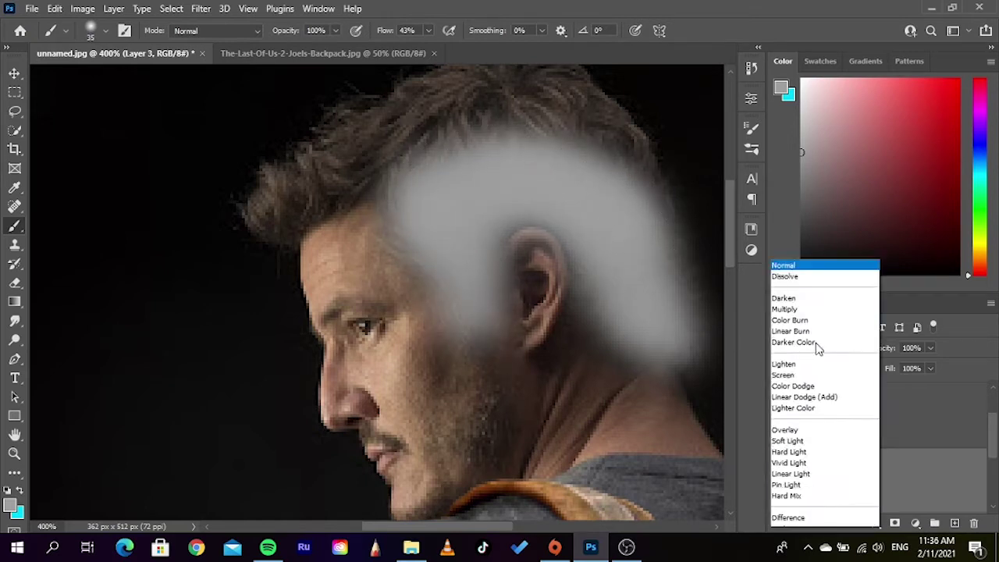
scroll(818, 347, "down", 3)
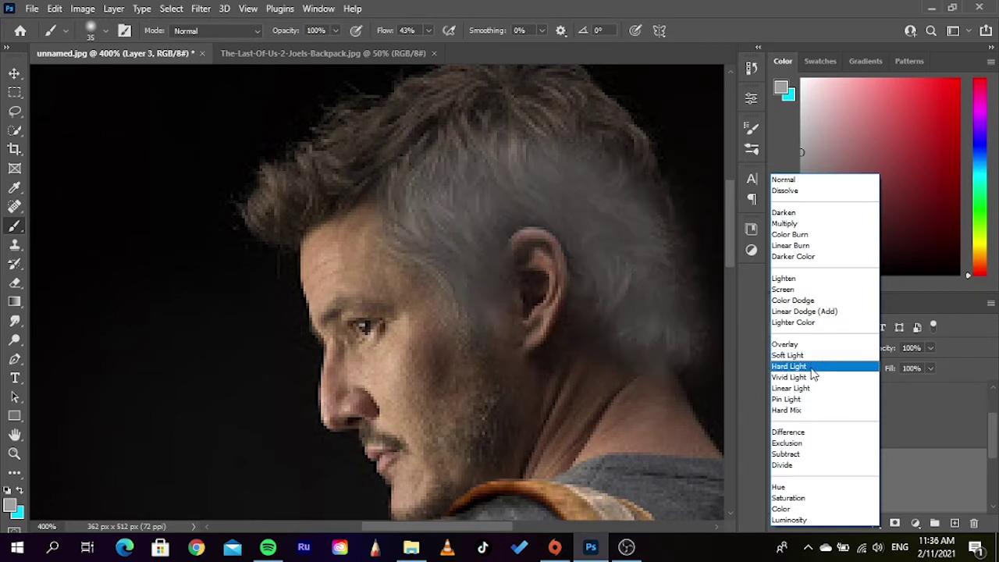
left_click(810, 368)
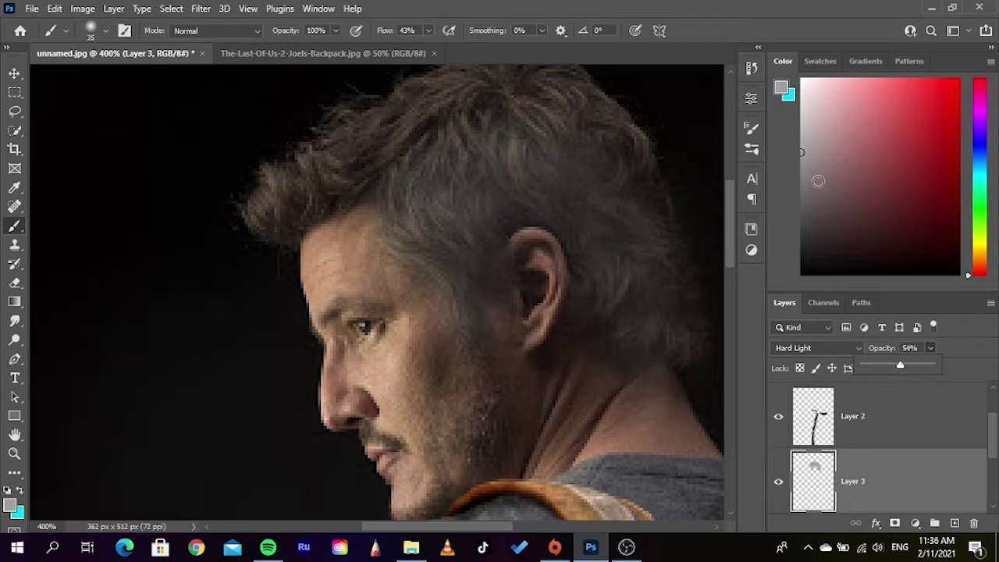
Step: Delete Layer 3 and add a fresh layer above Background copy
right_click(909, 478)
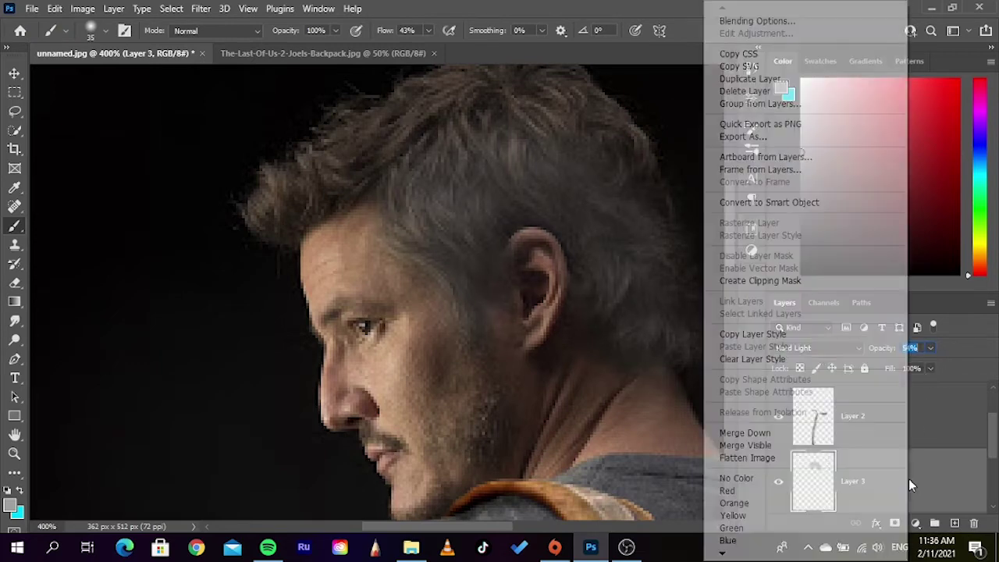
left_click(744, 90)
left_click(431, 212)
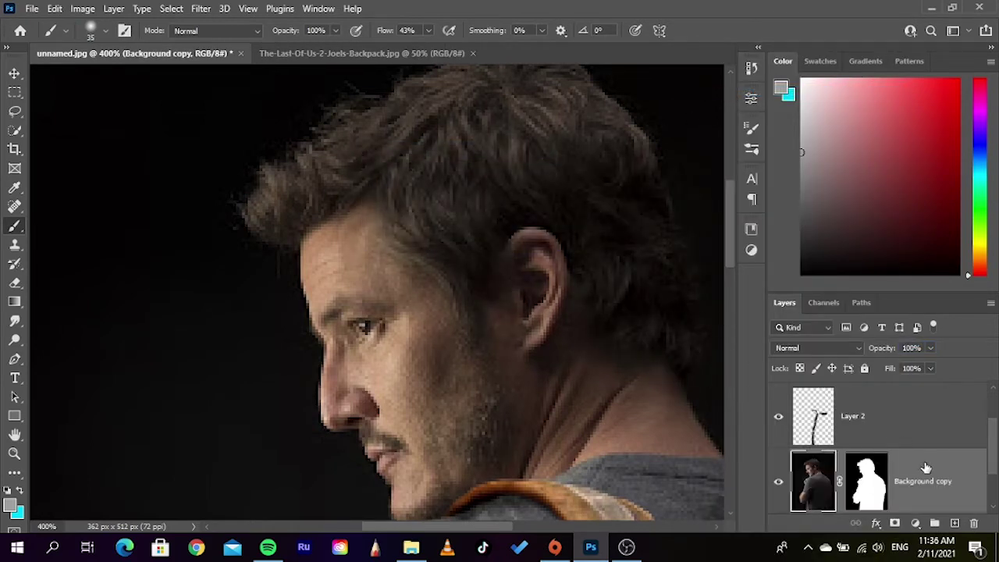
left_click(954, 523)
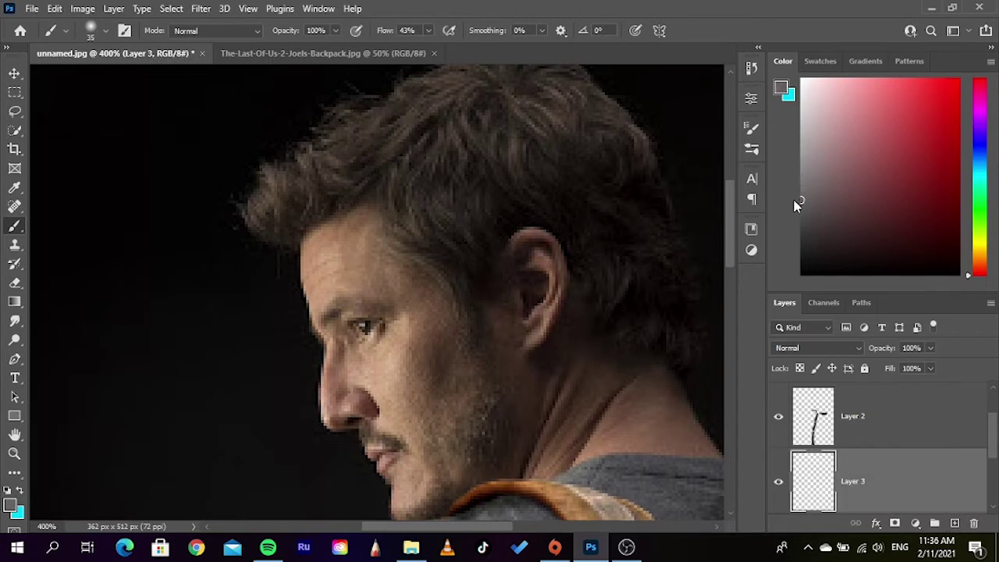
Step: Paint over the hair above the ear and blend the layer in Soft Light
mouse_move(484, 226)
left_mouse_down()
mouse_move(443, 193)
mouse_move(603, 257)
mouse_move(642, 307)
mouse_move(660, 278)
mouse_move(615, 196)
mouse_move(612, 205)
mouse_move(560, 172)
mouse_move(452, 195)
mouse_move(460, 245)
mouse_move(418, 226)
mouse_move(424, 189)
mouse_move(549, 179)
mouse_move(458, 167)
mouse_move(585, 170)
mouse_move(570, 163)
mouse_move(626, 232)
mouse_move(664, 325)
left_mouse_up()
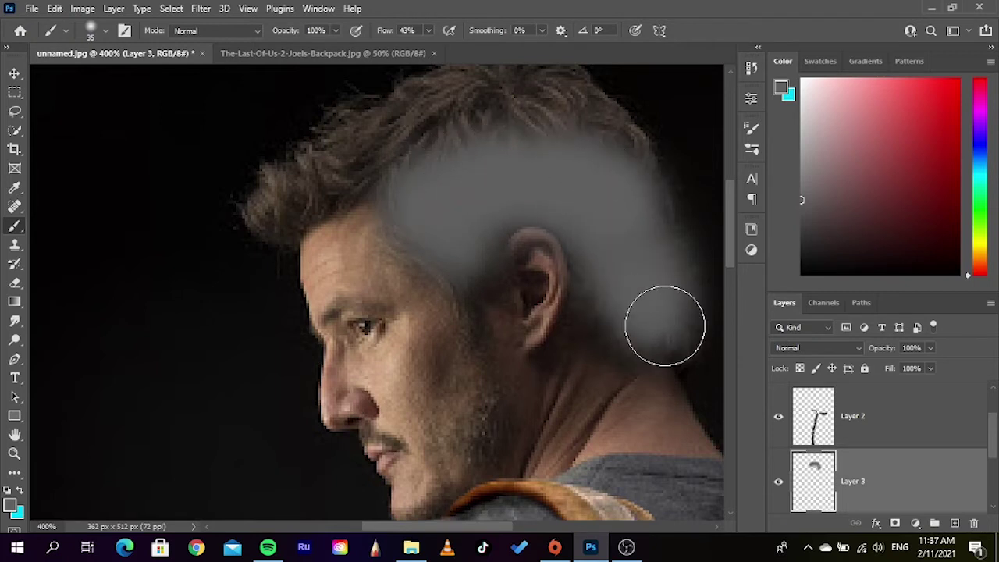
left_click(816, 348)
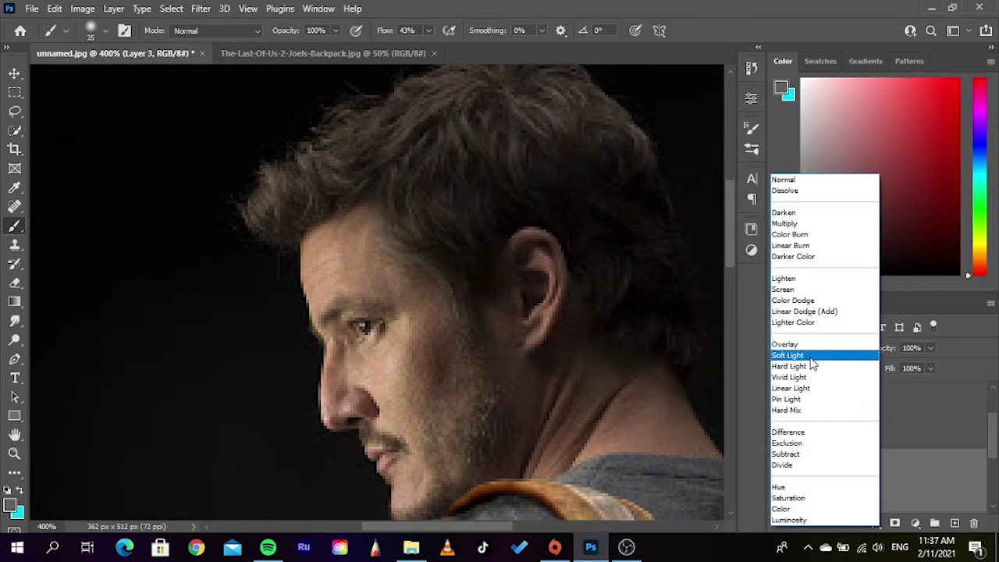
left_click(811, 358)
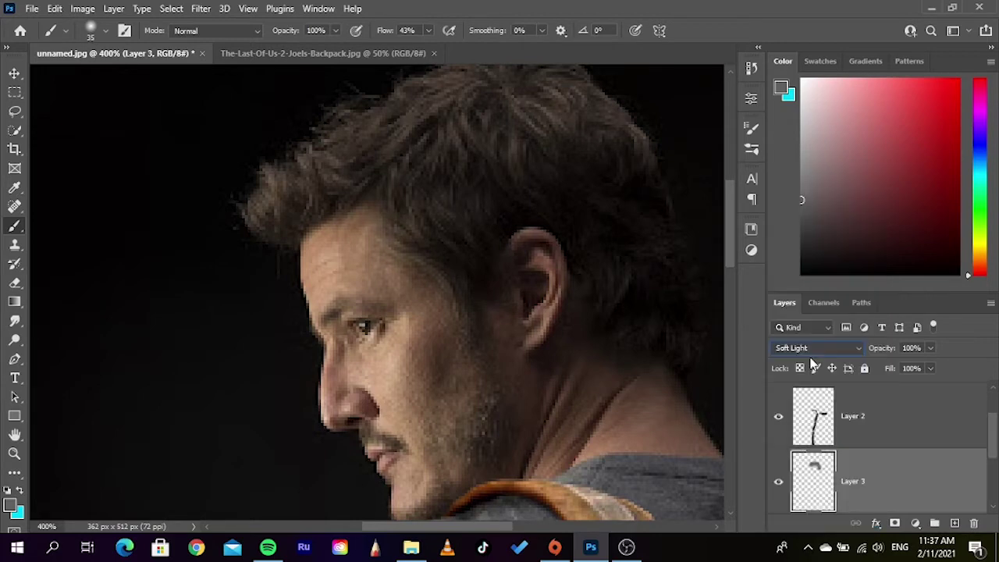
Step: Extend the strokes over the back, crown and front curl of the hair
left_click(13, 75)
scroll(421, 307, "down", 1)
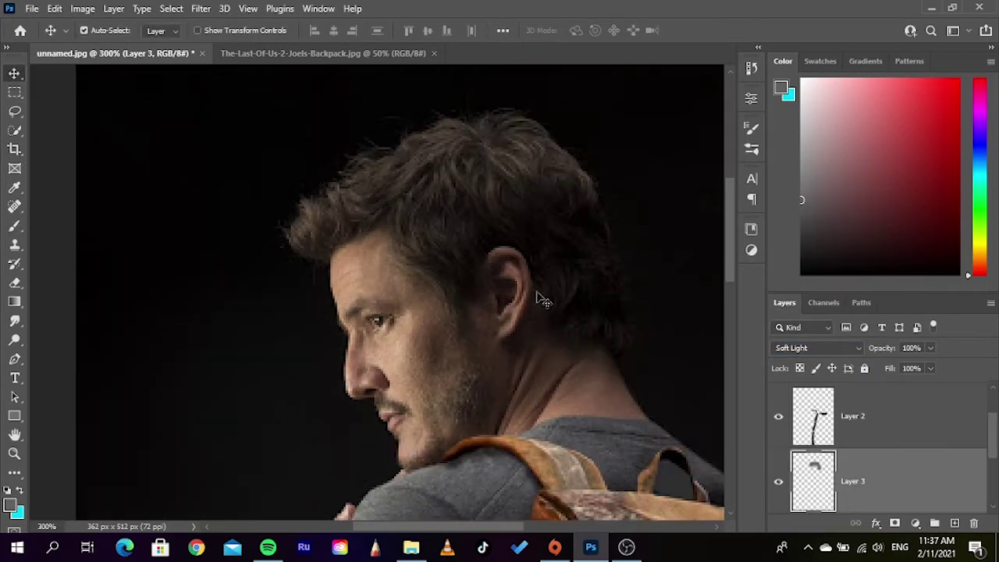
scroll(544, 300, "up", 1)
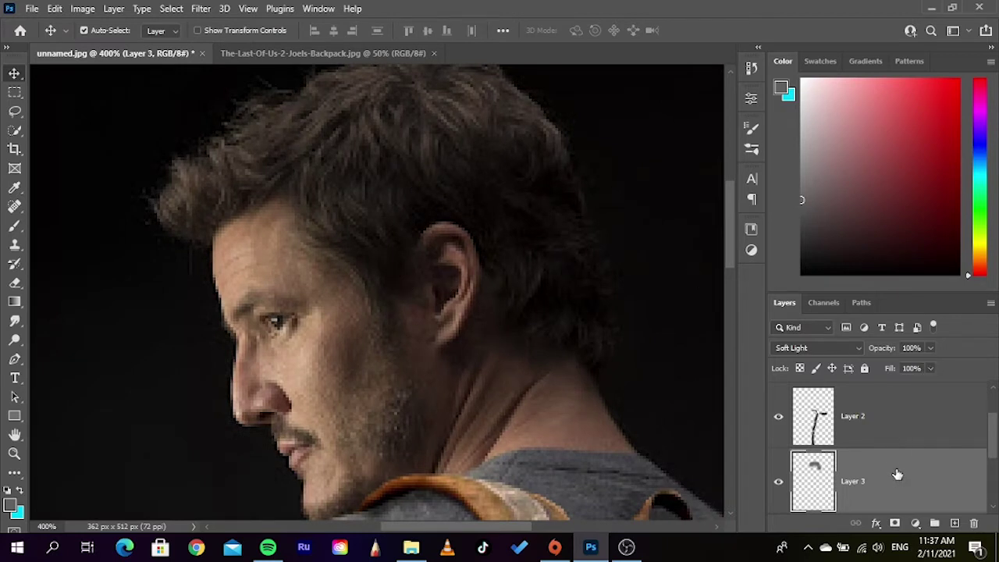
left_click(15, 226)
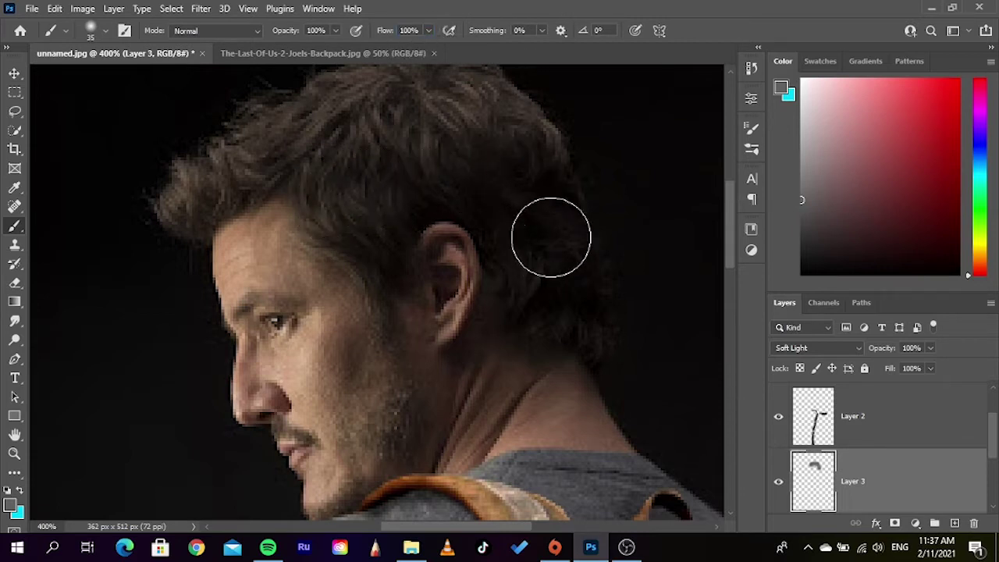
left_click_drag(551, 239, 546, 209)
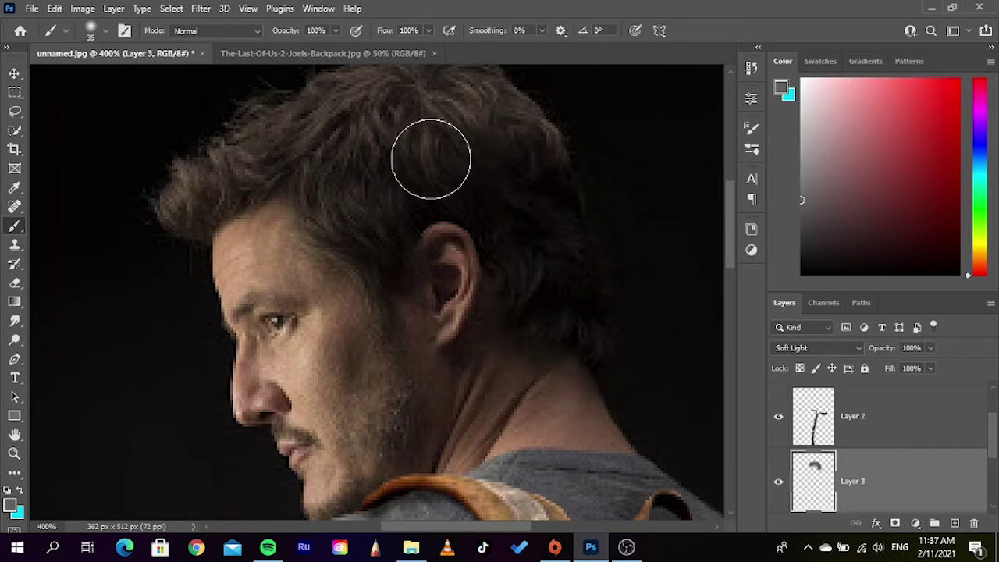
left_click_drag(355, 207, 422, 116)
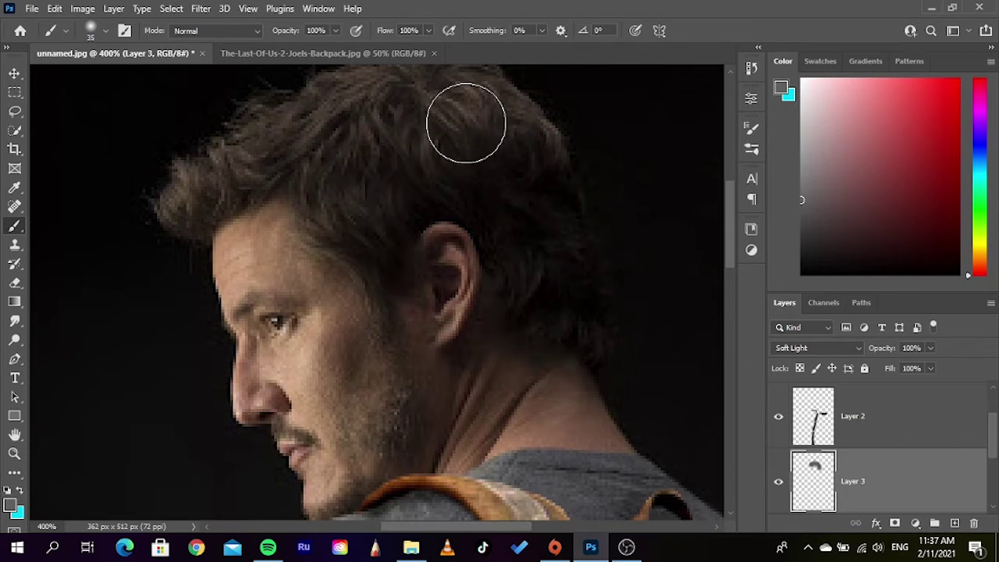
left_click_drag(367, 135, 379, 205)
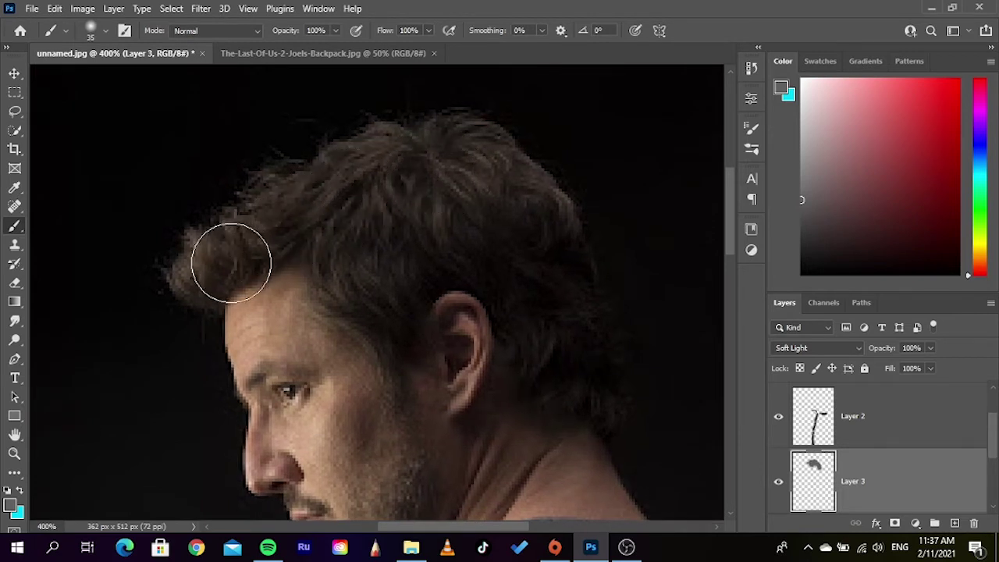
left_click_drag(320, 212, 196, 283)
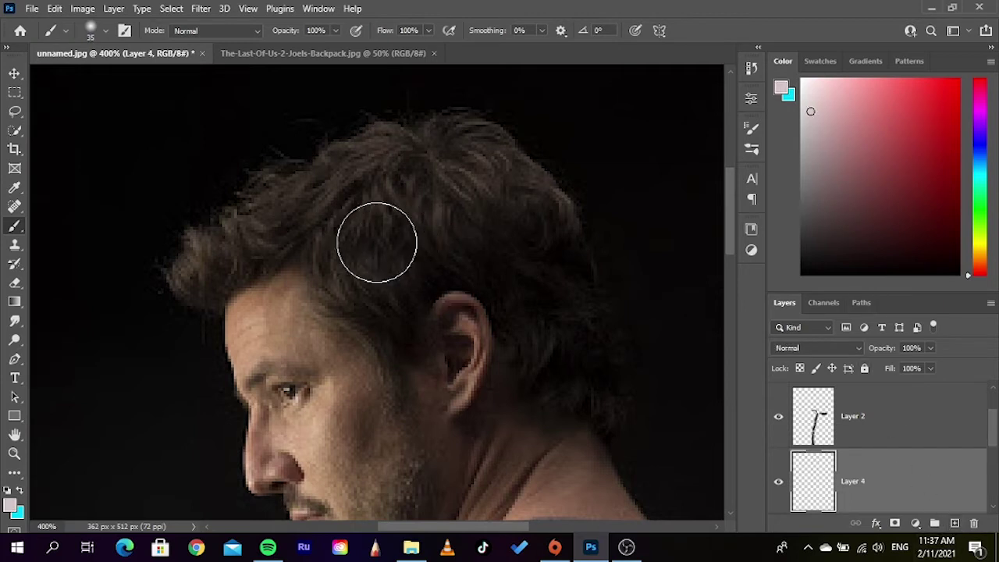
Step: Paint light highlight strands across the hair and behind the ear on Layer 4 in Overlay mode
left_click_drag(363, 261, 414, 238)
left_click(792, 348)
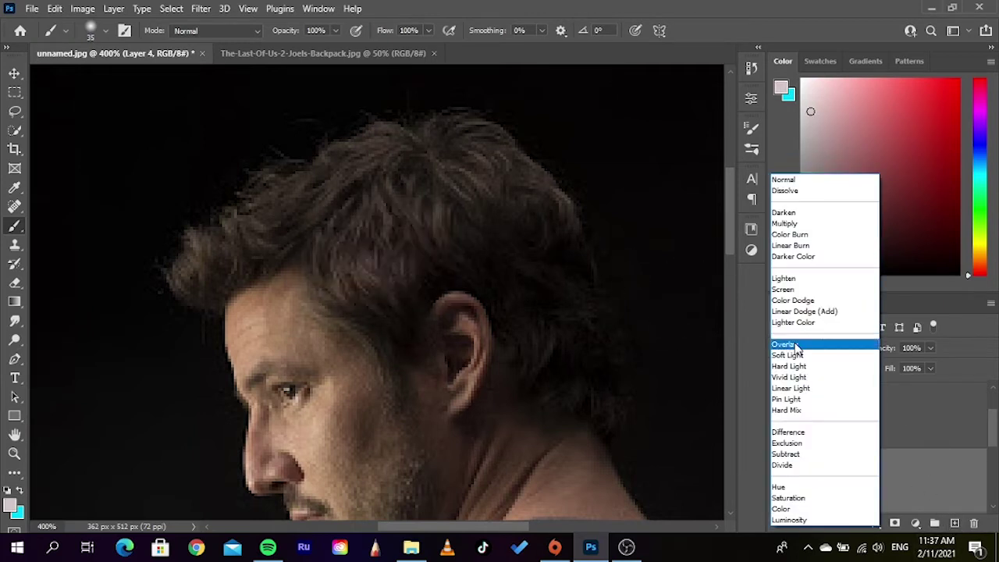
left_click(787, 344)
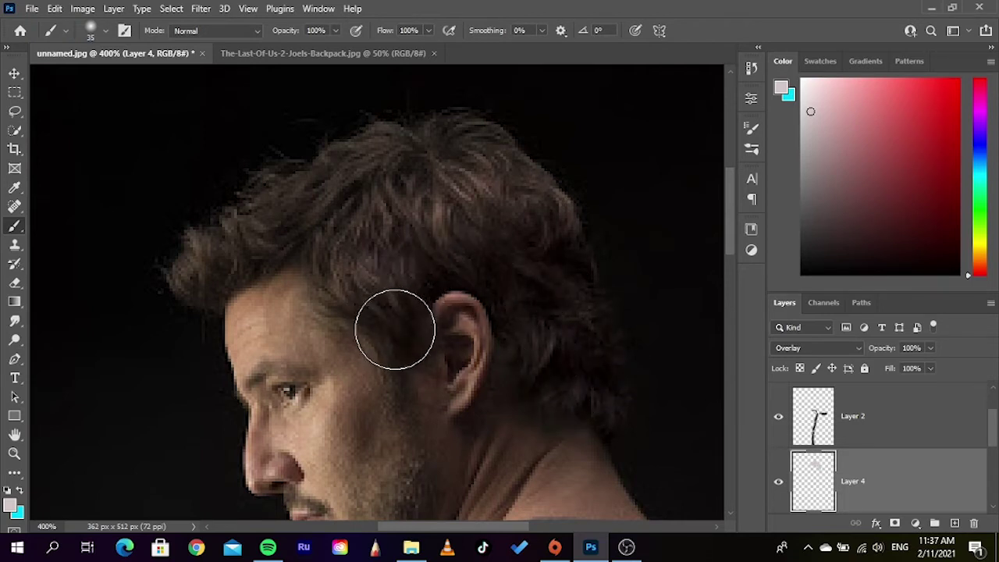
left_click_drag(389, 307, 376, 276)
mouse_move(359, 238)
left_mouse_down()
mouse_move(373, 207)
mouse_move(467, 165)
mouse_move(312, 207)
mouse_move(202, 270)
left_mouse_up()
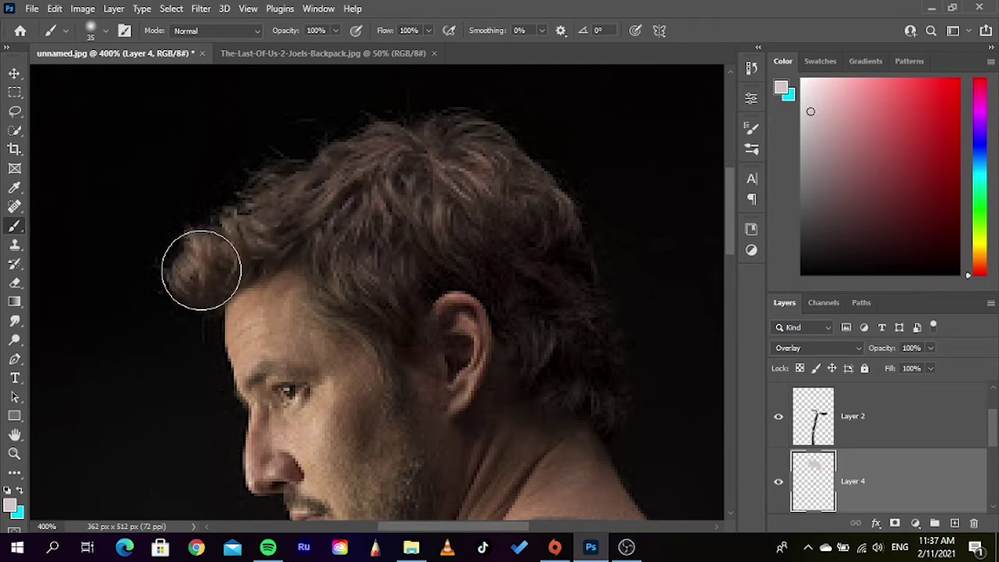
mouse_move(438, 266)
left_mouse_down()
mouse_move(464, 216)
mouse_move(565, 299)
left_mouse_up()
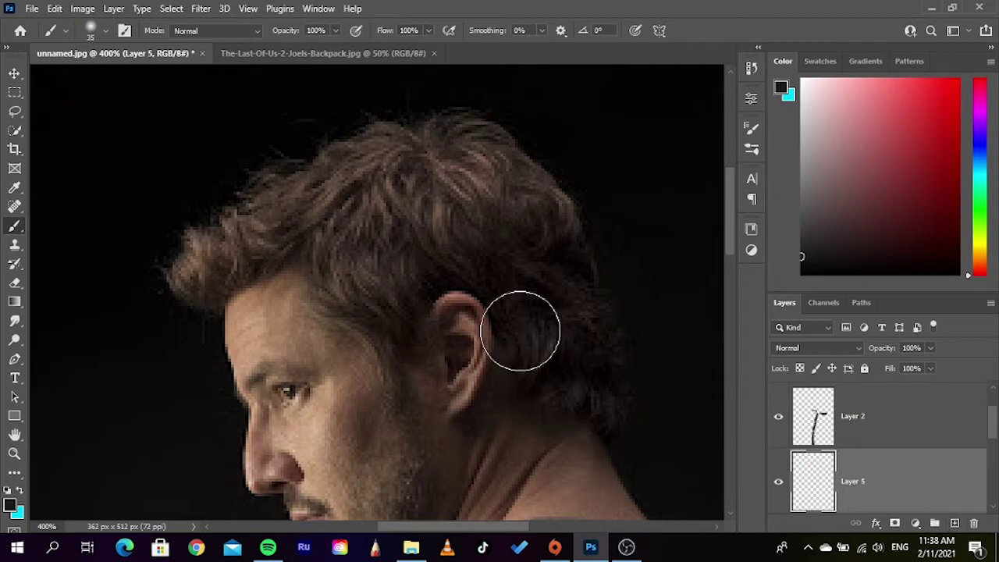
Step: Set Layer 5 to Overlay, paint black over the back and top of the hair, and place it above Background copy
left_click(844, 346)
left_click(792, 342)
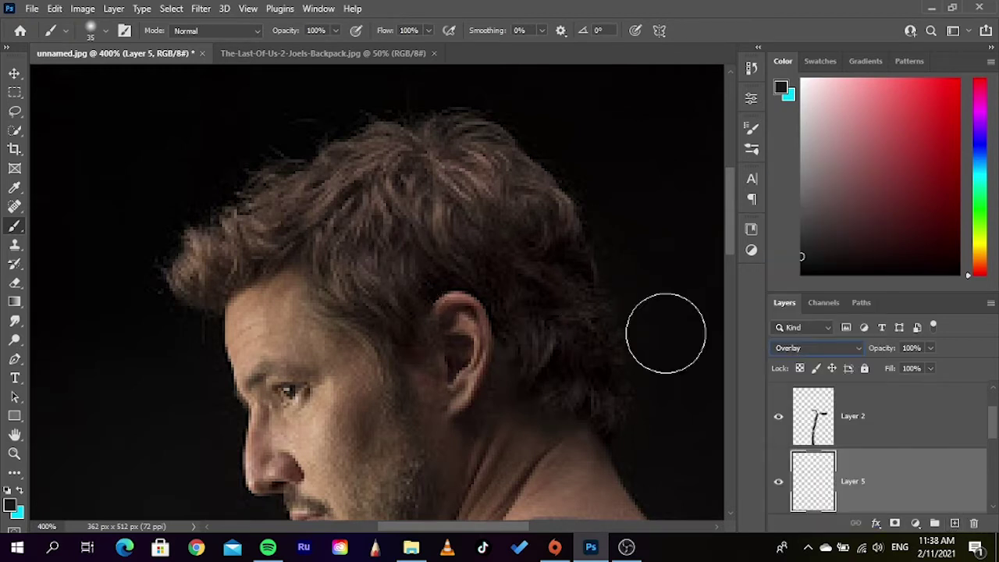
mouse_move(367, 289)
left_mouse_down()
mouse_move(413, 249)
mouse_move(526, 224)
mouse_move(569, 250)
mouse_move(550, 268)
mouse_move(596, 330)
left_mouse_up()
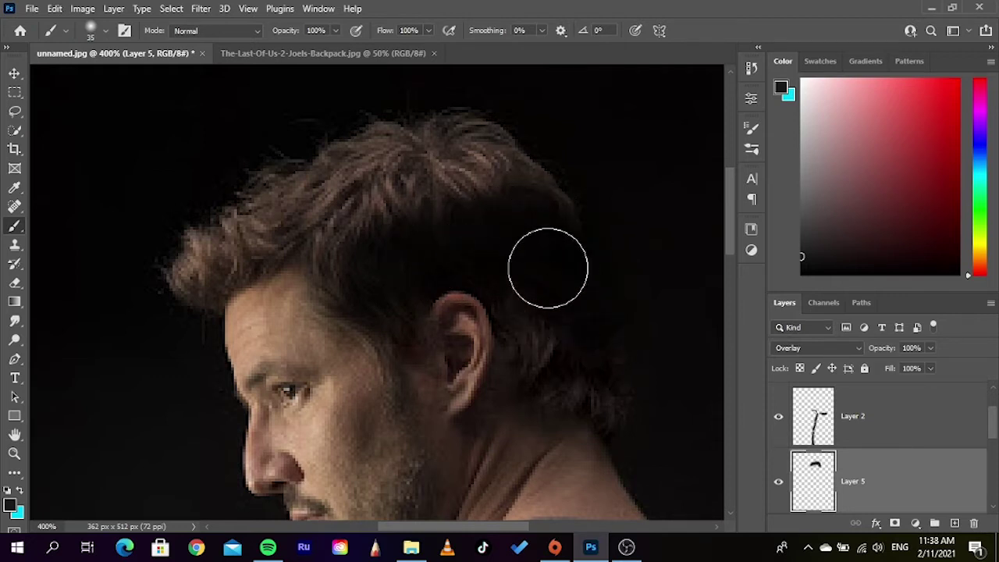
mouse_move(548, 268)
left_mouse_down()
mouse_move(490, 194)
mouse_move(419, 216)
mouse_move(447, 232)
left_mouse_up()
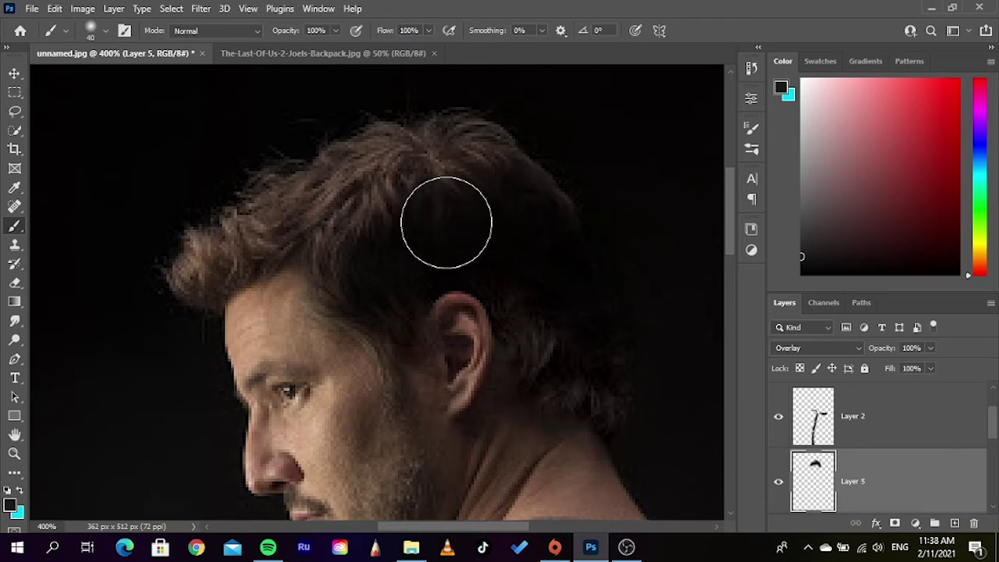
key("bracketright")
key("bracketright")
mouse_move(450, 182)
left_mouse_down()
mouse_move(342, 216)
mouse_move(303, 208)
mouse_move(204, 270)
left_mouse_up()
key("bracketleft")
key("bracketleft")
mouse_move(879, 458)
left_mouse_down()
mouse_move(888, 468)
mouse_move(852, 461)
left_mouse_up()
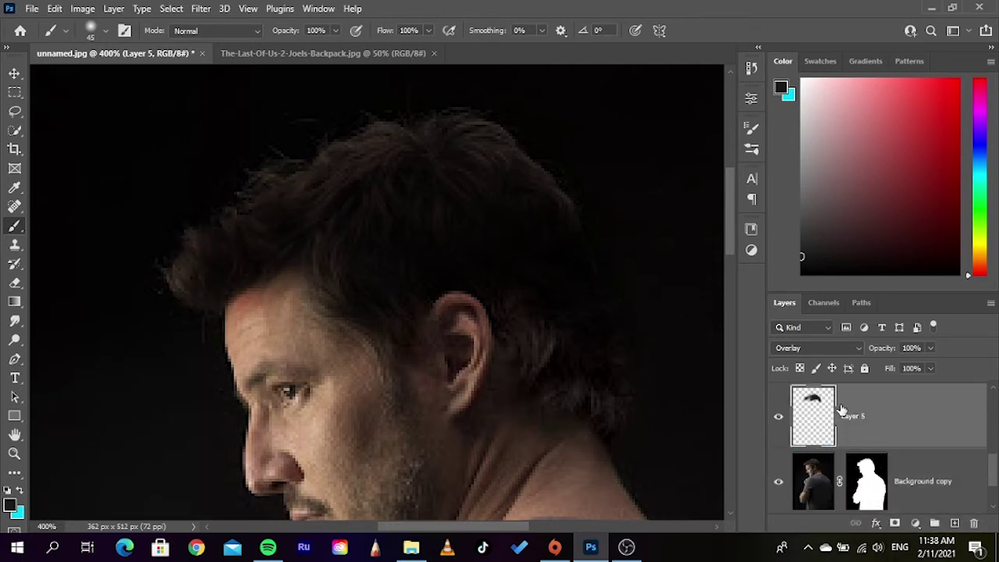
Step: Set Layer 3's blend mode to Color Dodge
scroll(918, 414, "up", 2)
scroll(910, 464, "up", 2)
left_click(903, 416)
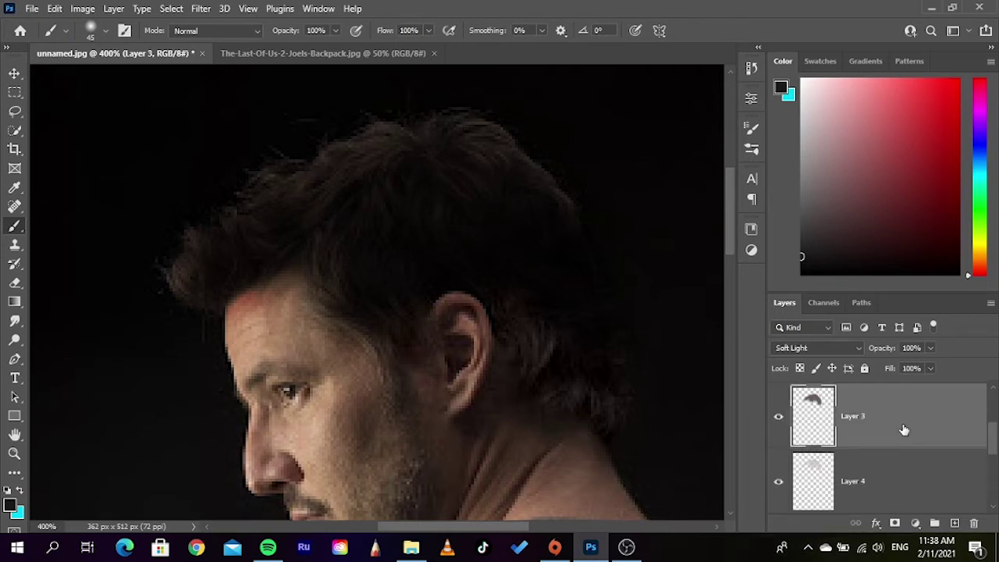
left_click(839, 351)
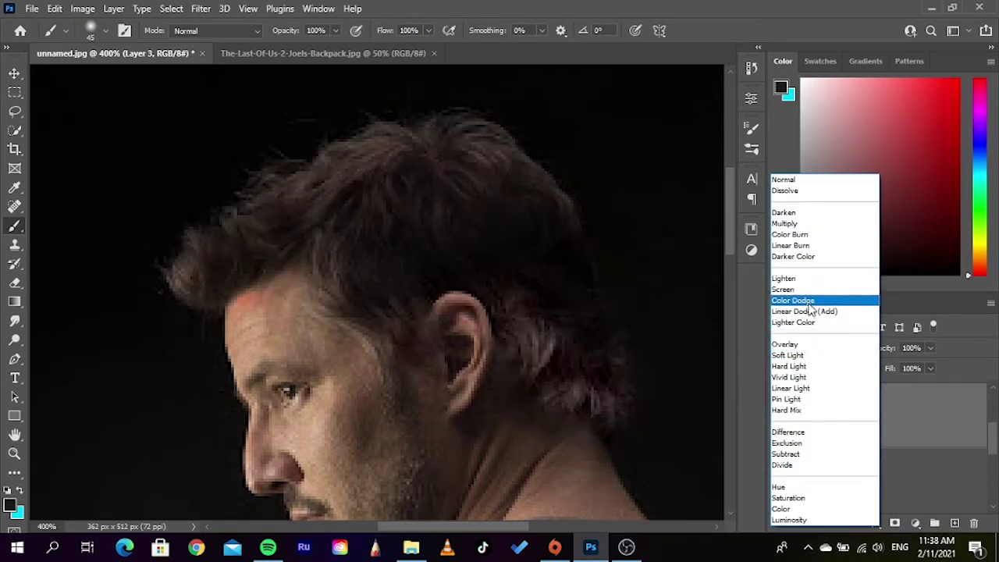
left_click(810, 303)
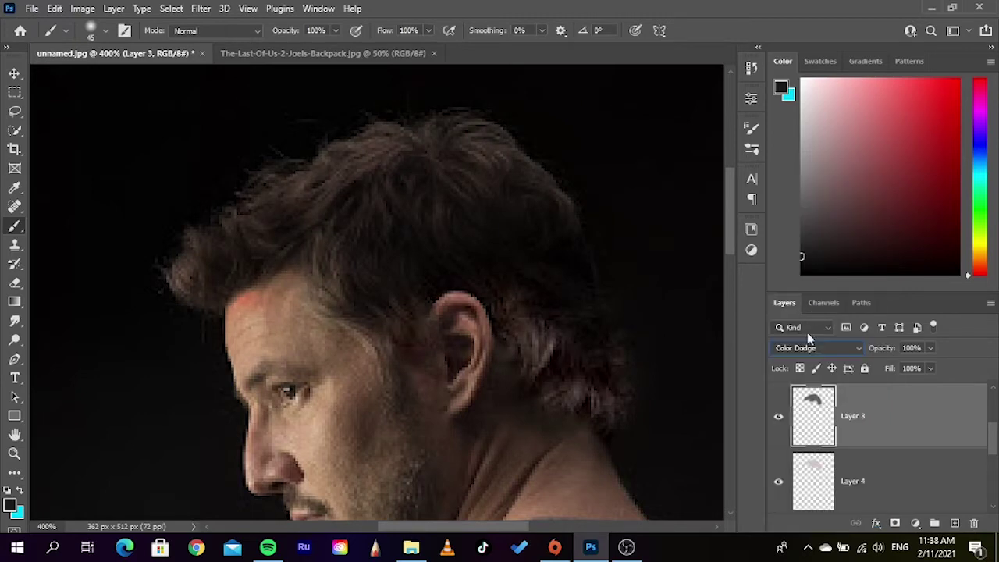
Step: Set Layer 4 to Soft Light, zoom to inspect the result, and bring up File Explorer
left_click(893, 492)
left_click(827, 348)
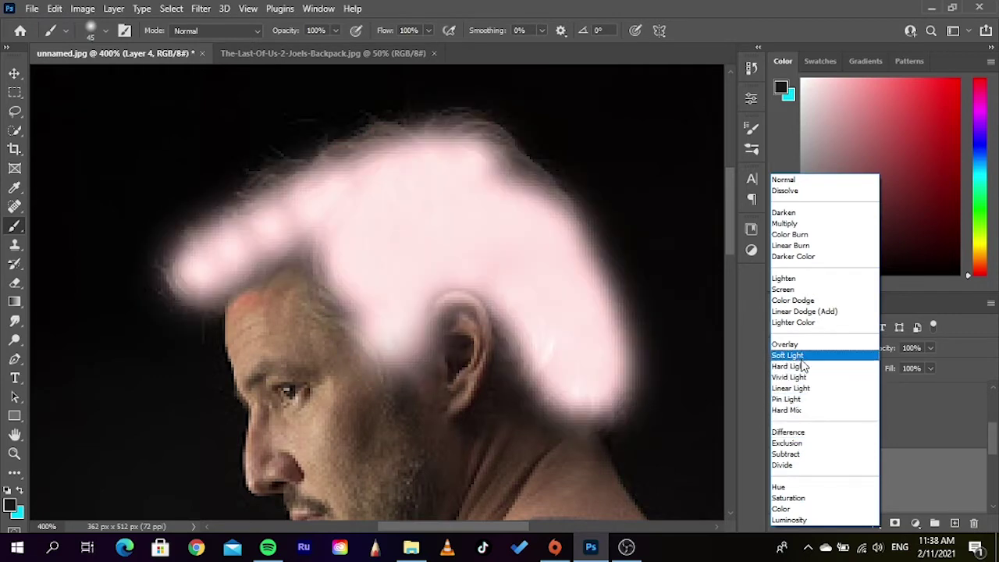
left_click(801, 357)
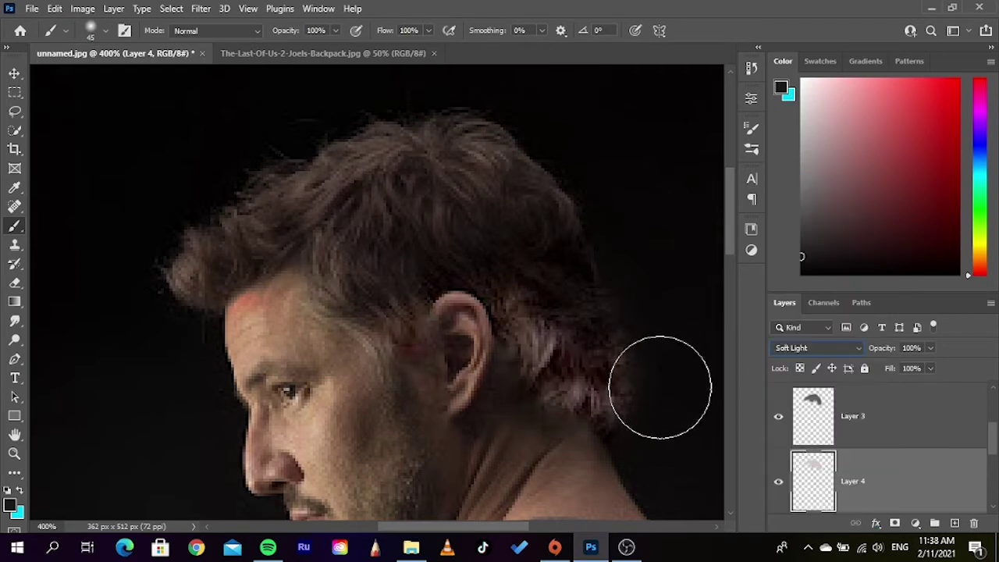
left_click(14, 74)
scroll(508, 319, "down", 2)
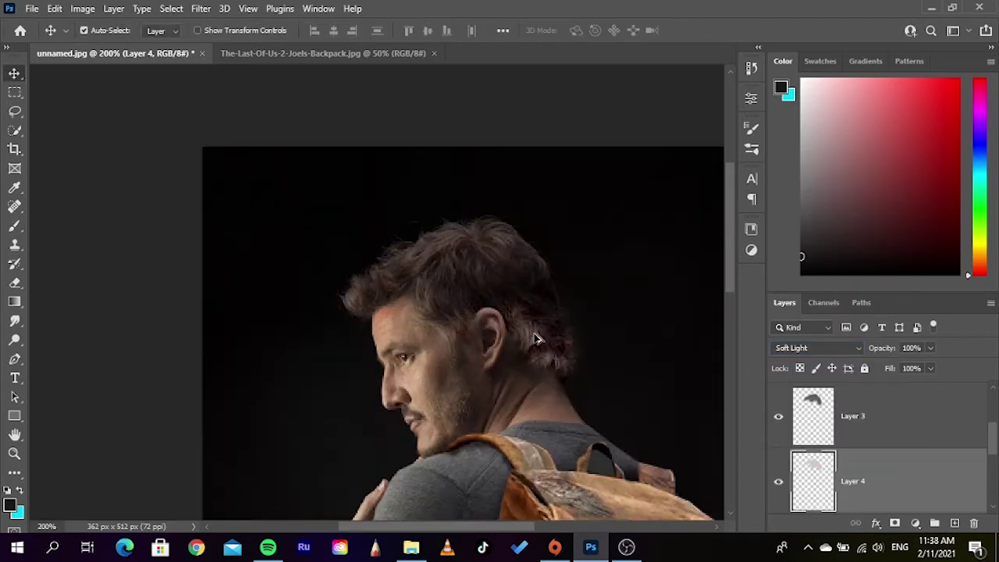
scroll(573, 249, "up", 1)
scroll(444, 288, "up", 1)
scroll(526, 303, "up", 1)
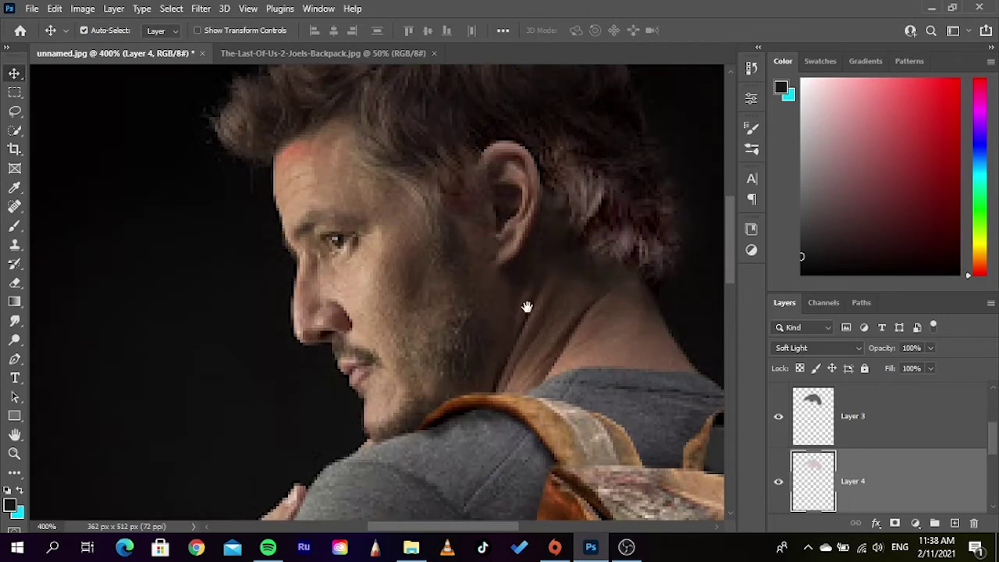
scroll(535, 343, "up", 1)
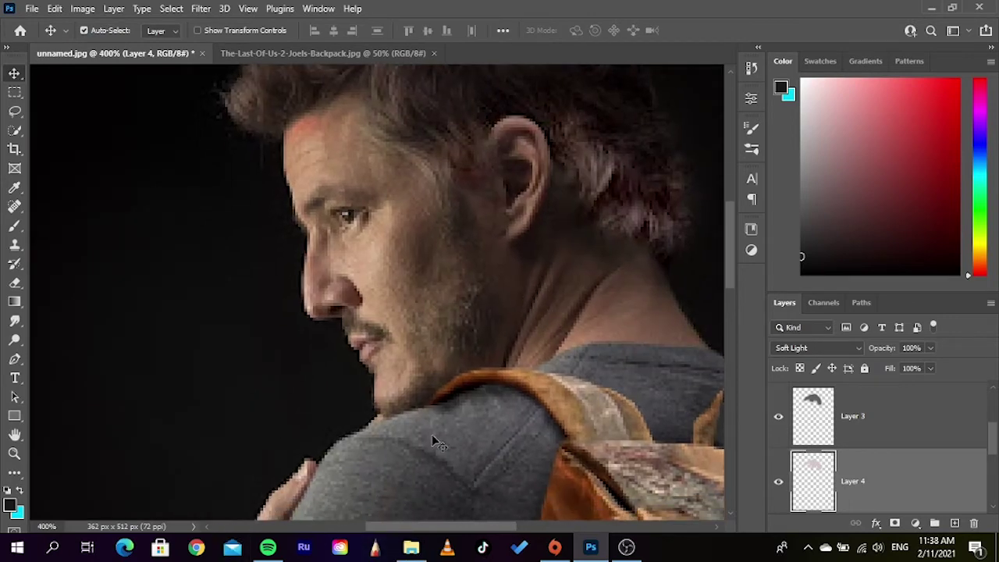
left_click(411, 549)
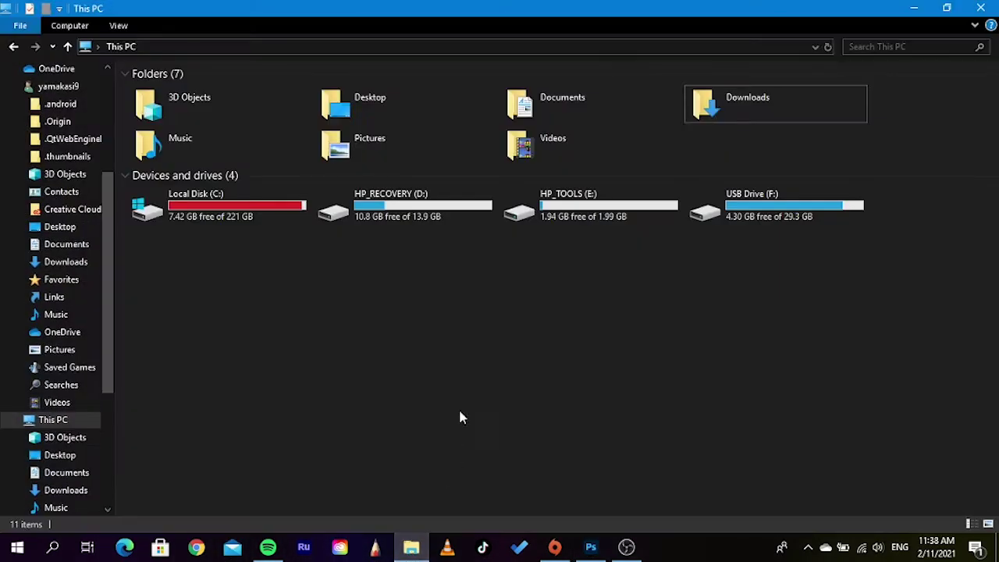
Step: Open USB Drive (F:) > דיסק און קי > png and scroll through its cutout images
double_click(704, 207)
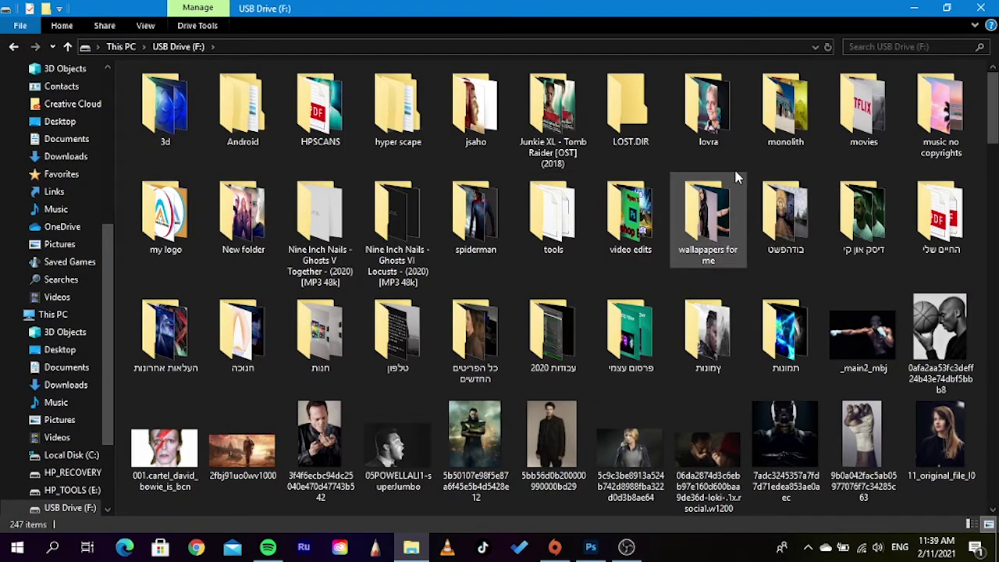
double_click(862, 211)
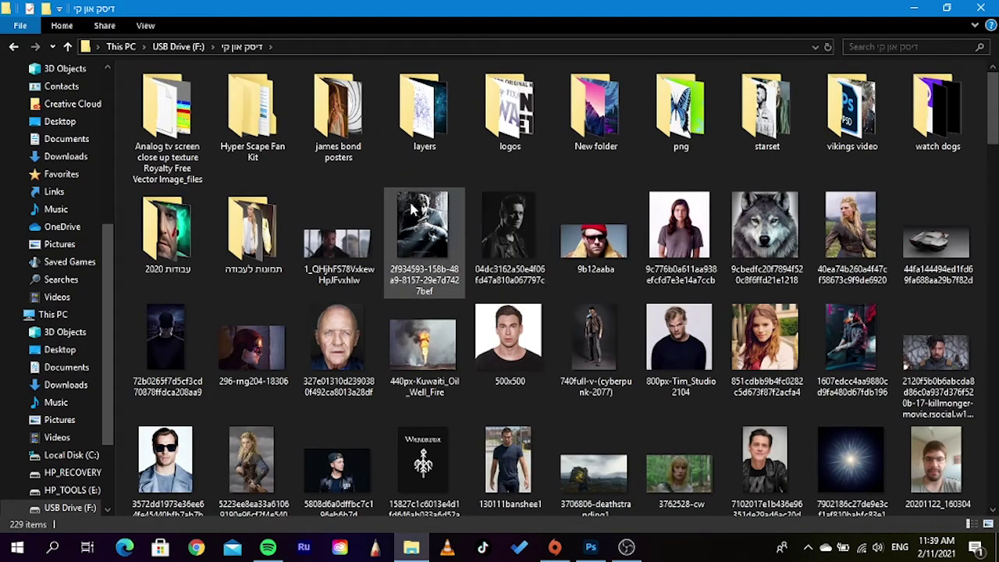
double_click(681, 109)
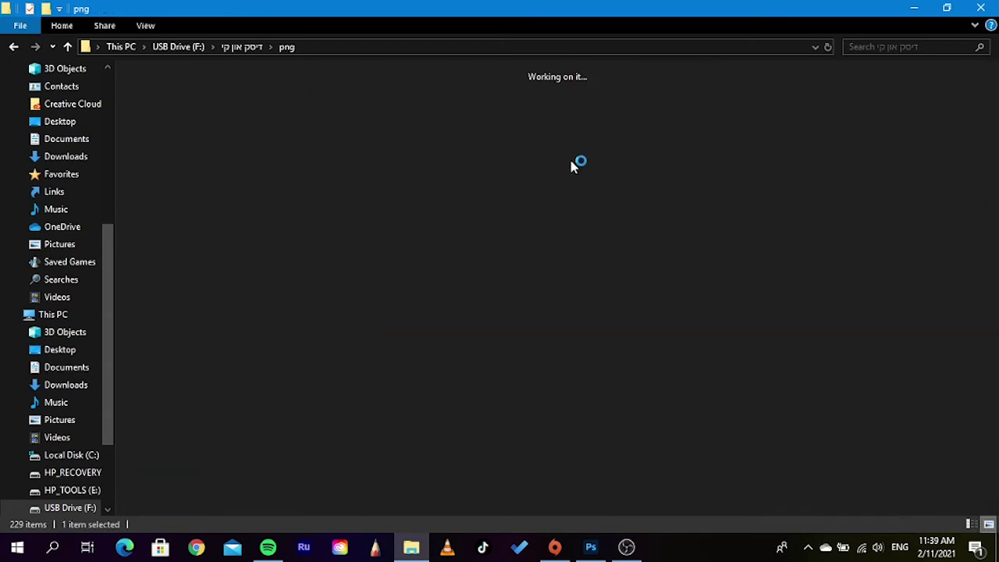
scroll(429, 269, "down", 3)
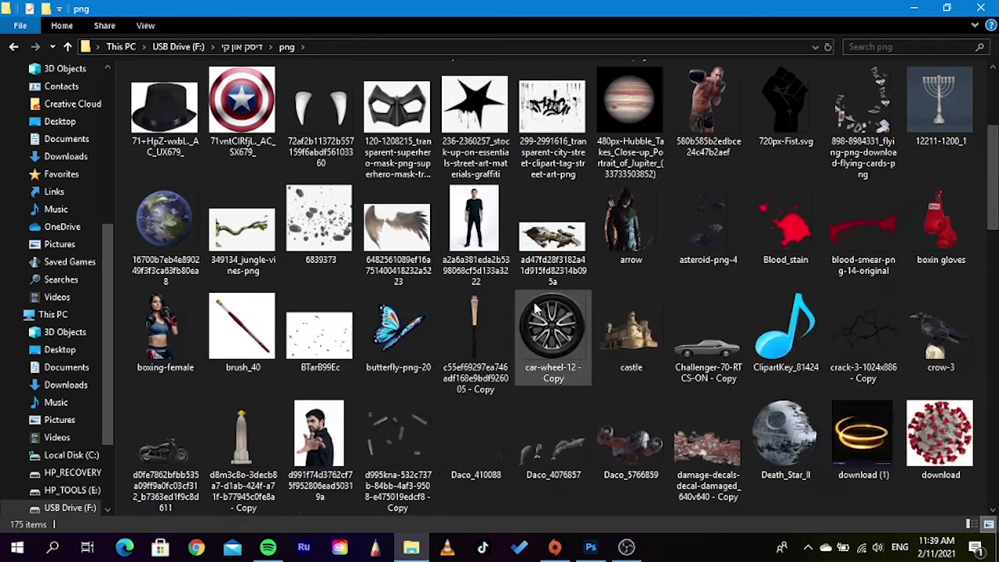
scroll(697, 295, "down", 3)
scroll(398, 343, "down", 3)
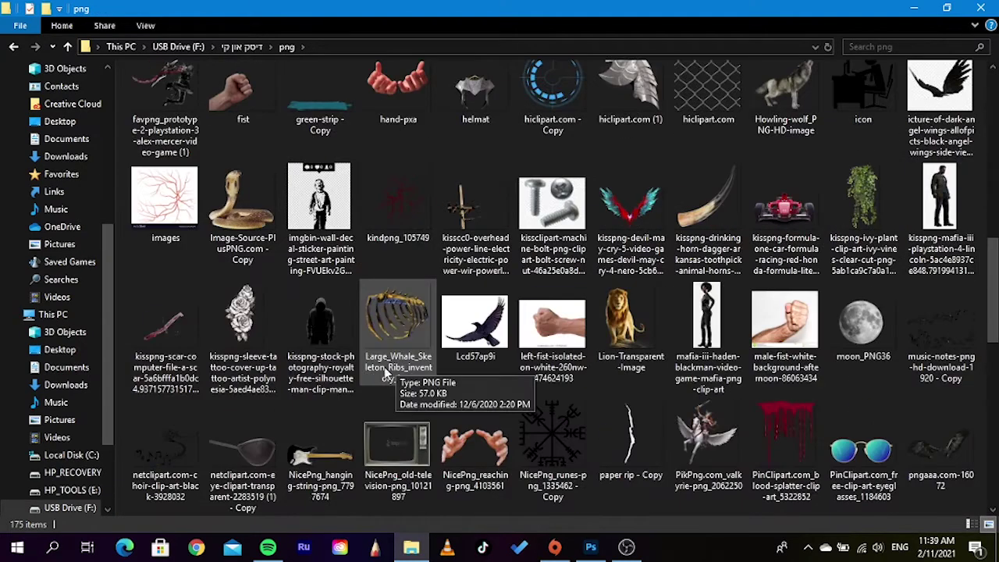
scroll(671, 394, "down", 3)
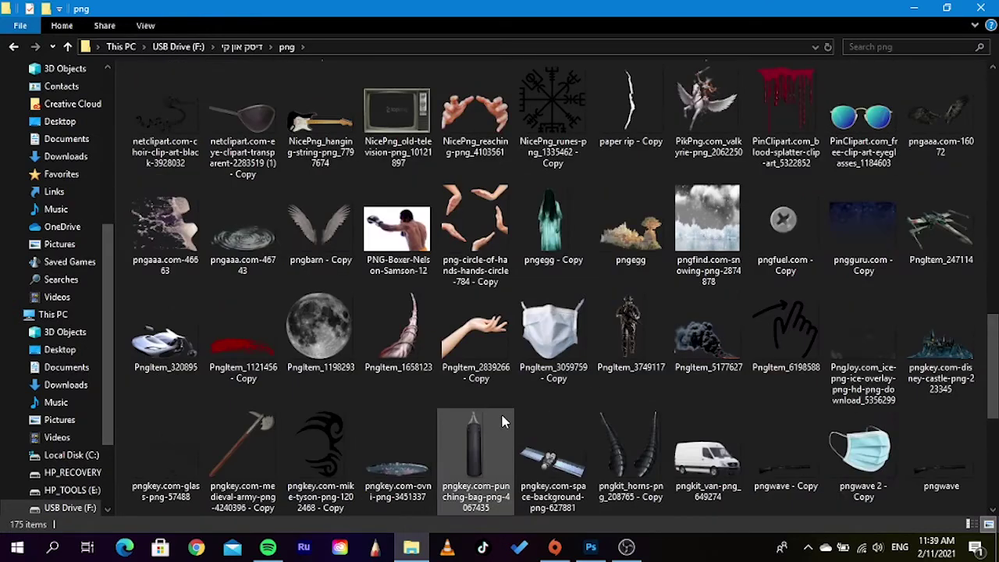
scroll(468, 414, "down", 3)
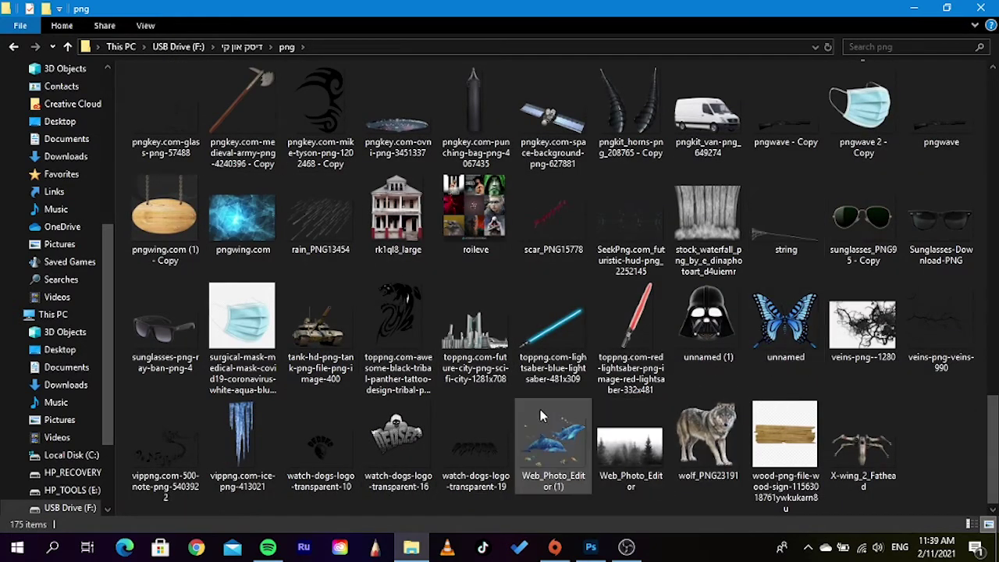
scroll(531, 412, "up", 5)
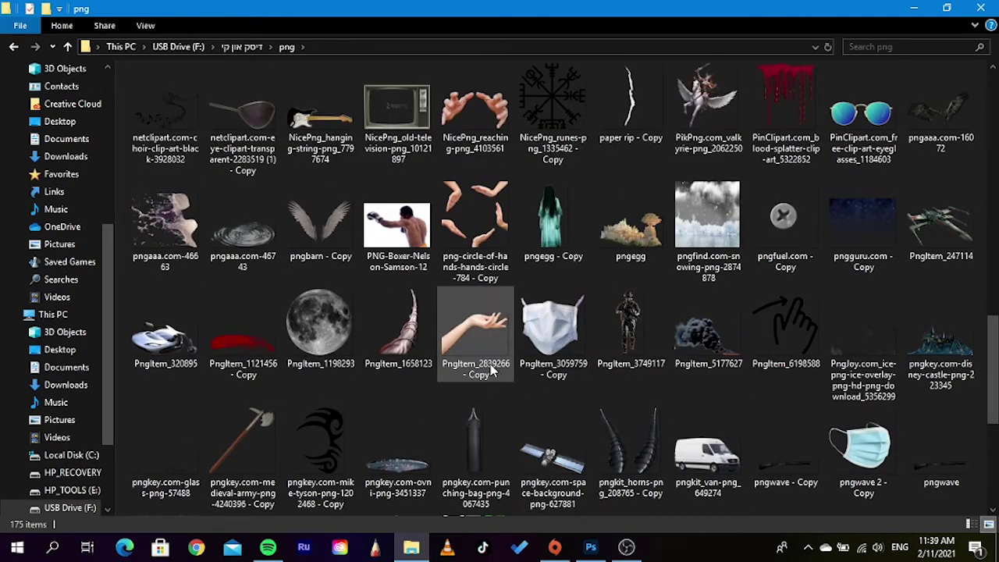
scroll(754, 305, "up", 3)
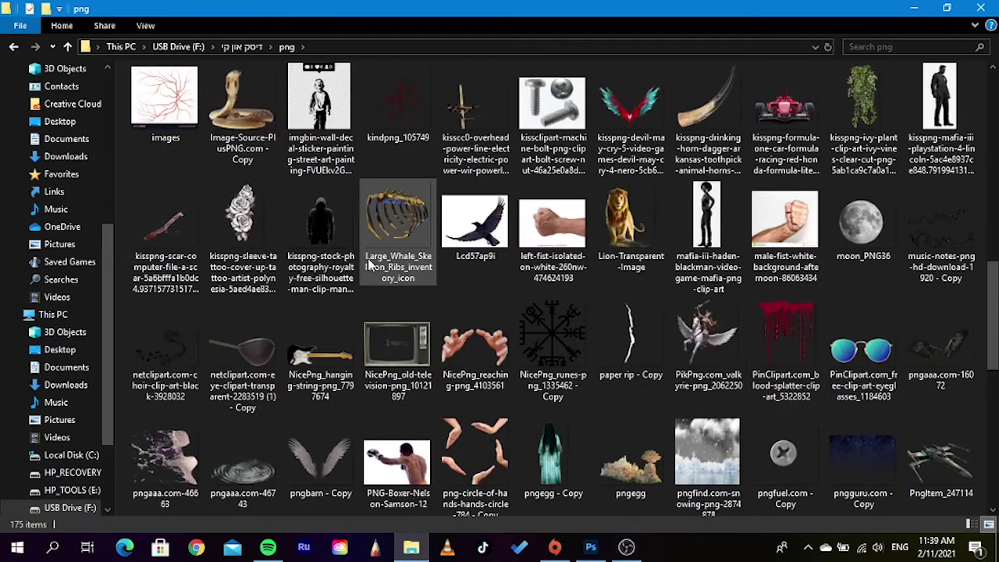
scroll(417, 312, "up", 3)
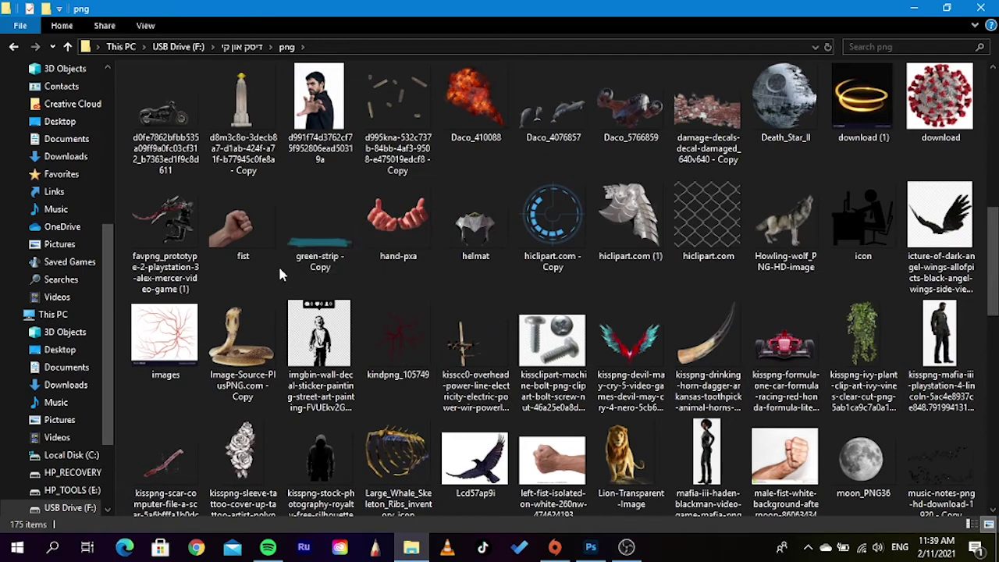
scroll(312, 281, "up", 5)
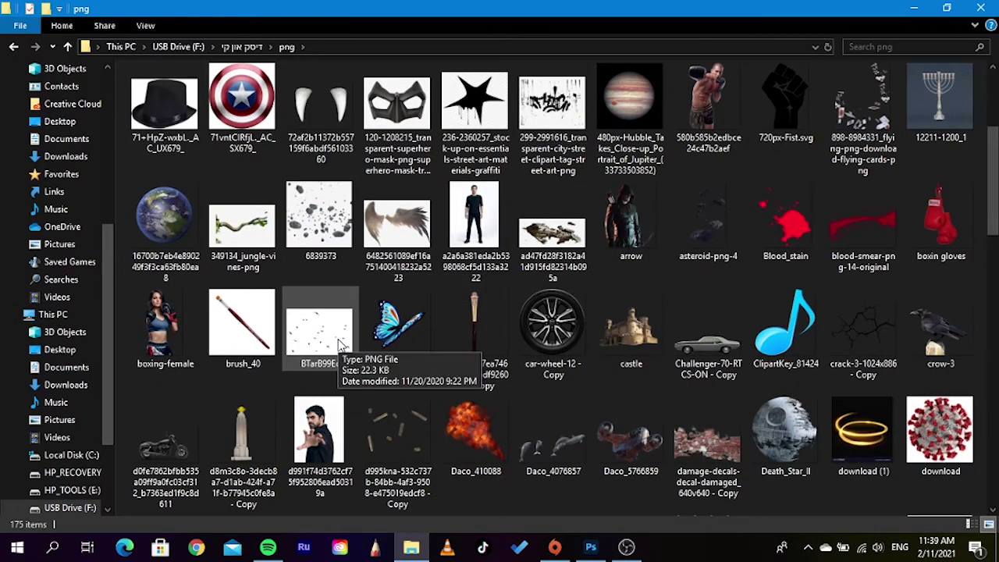
scroll(611, 320, "up", 3)
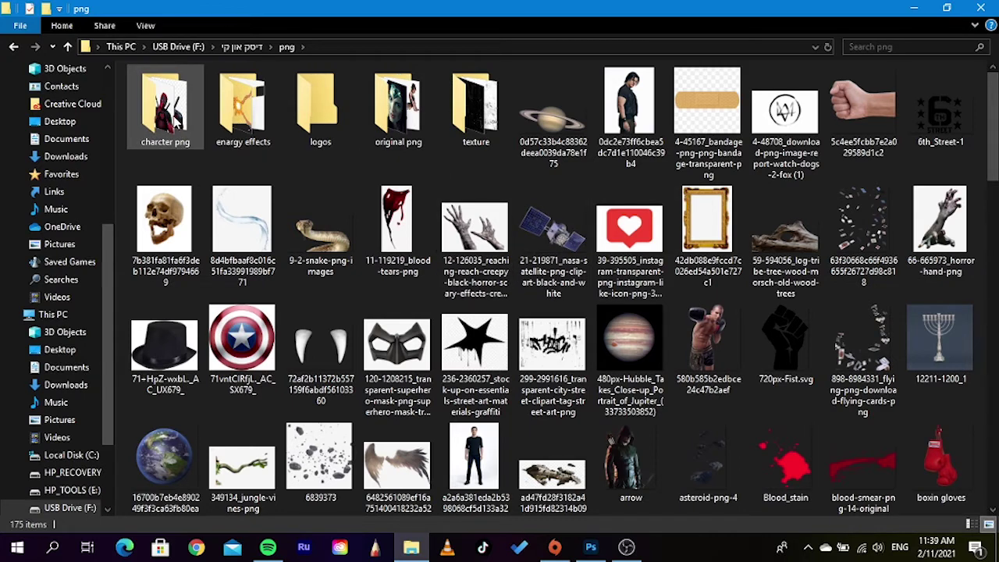
Step: Peek into the charcter png subfolder and return to the png folder
left_click(399, 120)
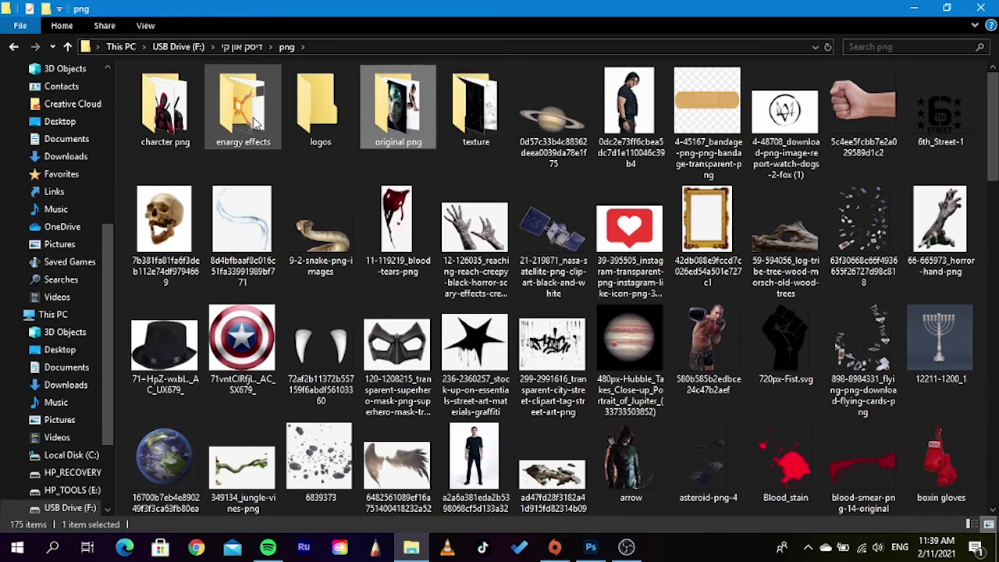
double_click(160, 109)
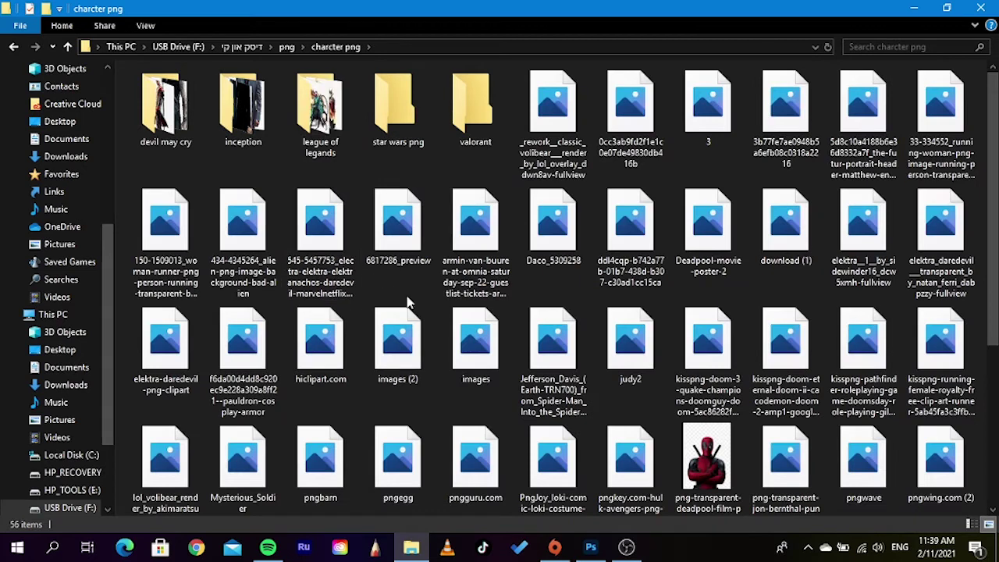
key("BackSpace")
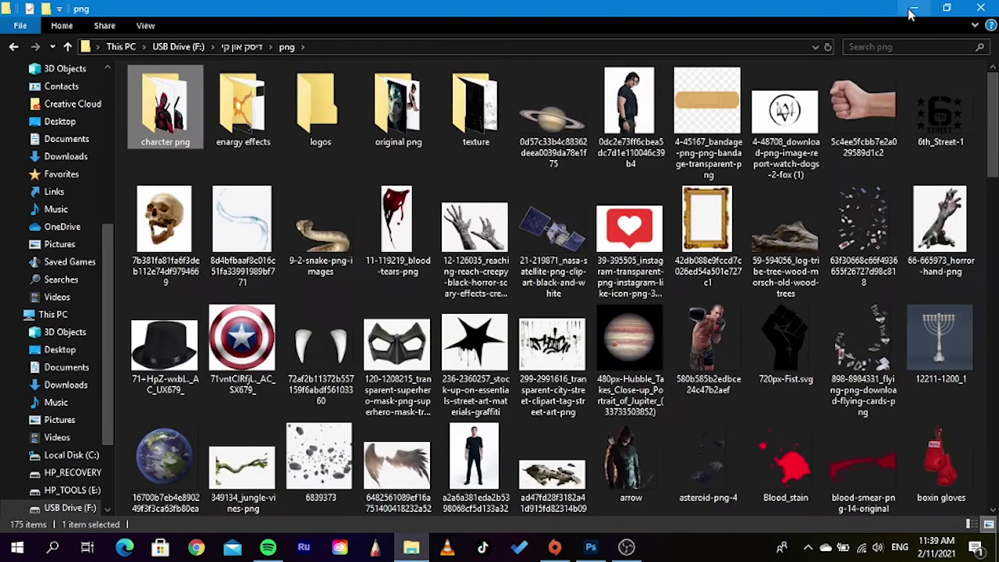
Step: Search Google Images in Chrome for 'shutgun png'
left_click(197, 547)
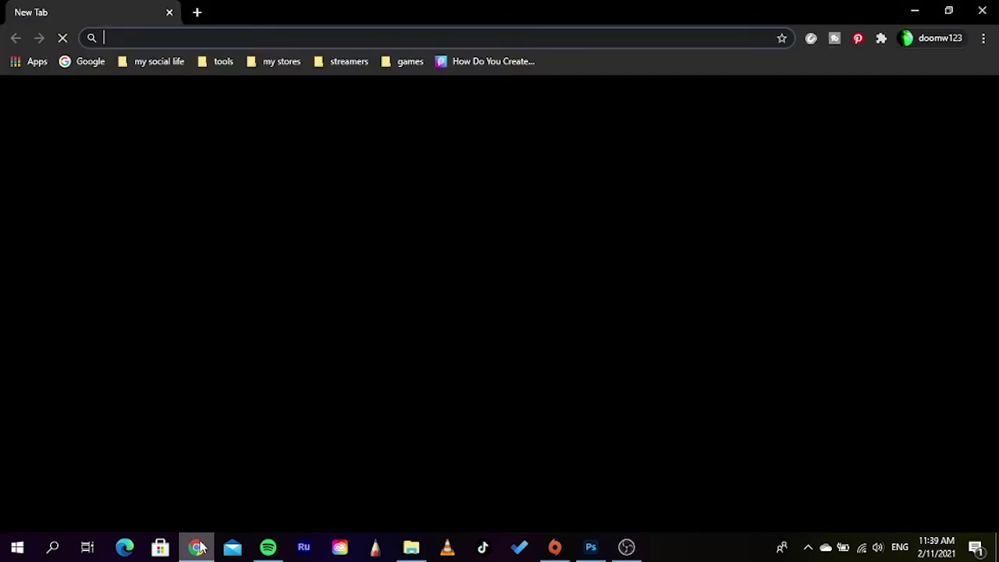
type("sh")
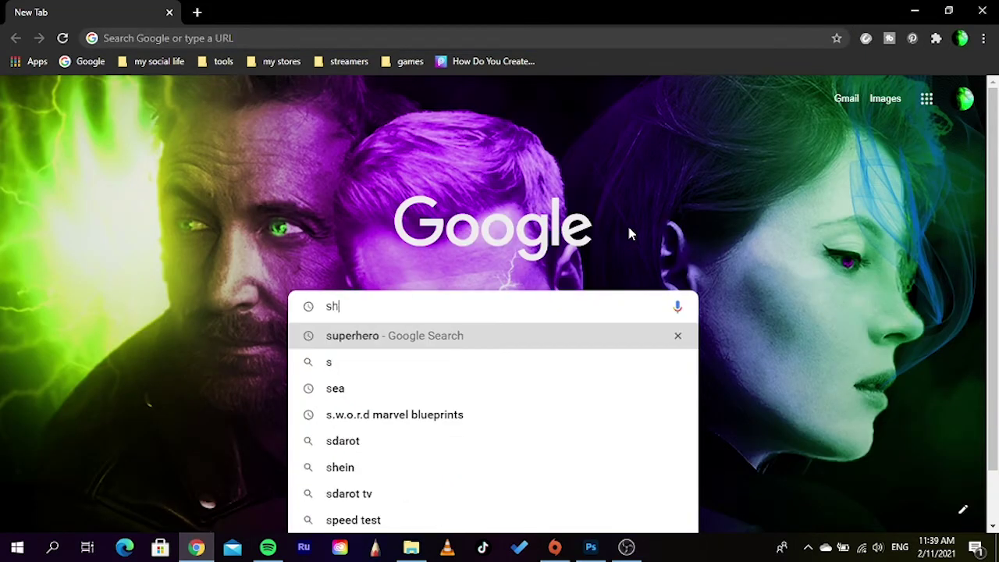
type("utgun")
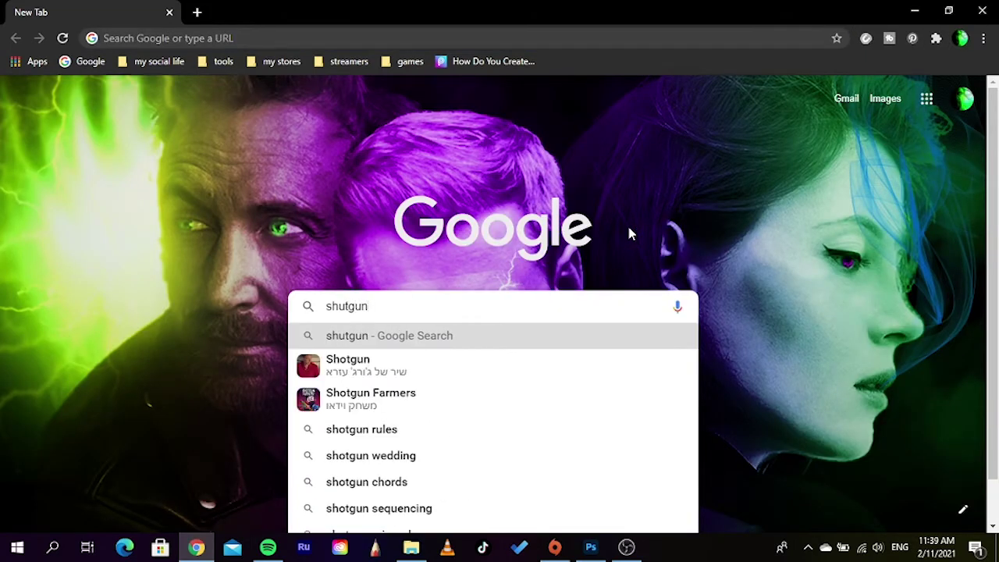
type(" png")
key("Return")
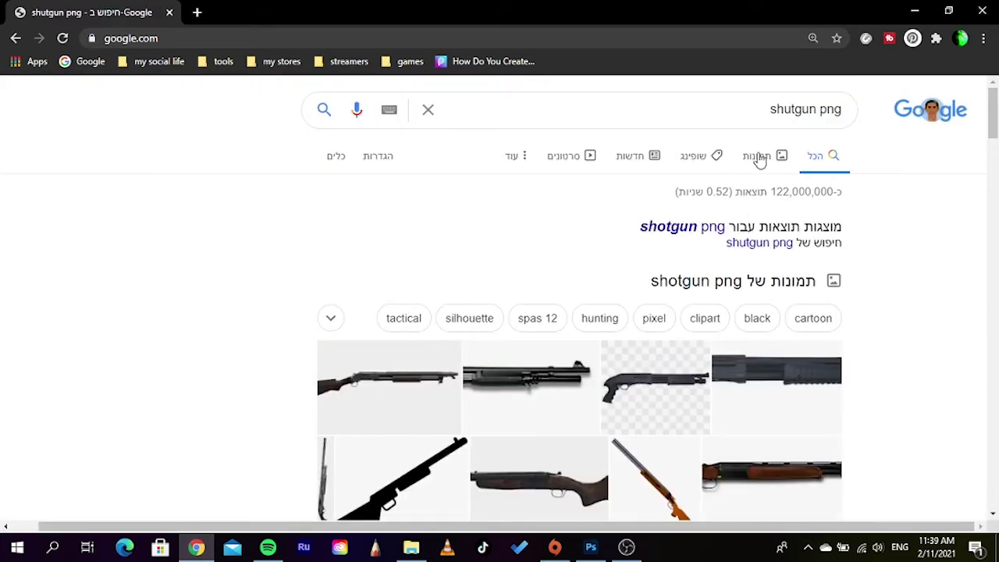
left_click(757, 156)
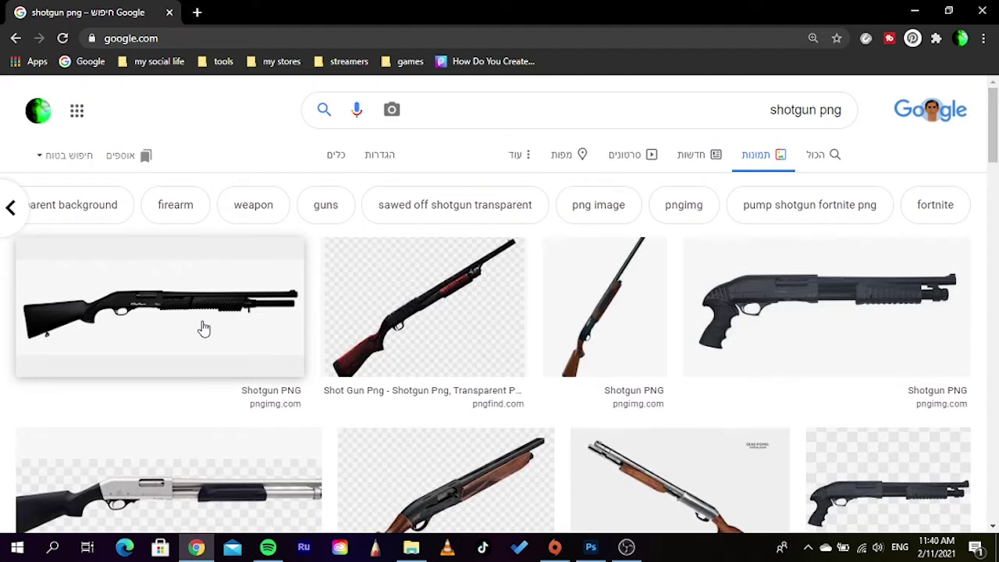
Step: Browse the results, preview the Shotgun Png - 2016 Pump Action image and open its PNGkit page
scroll(580, 356, "down", 2)
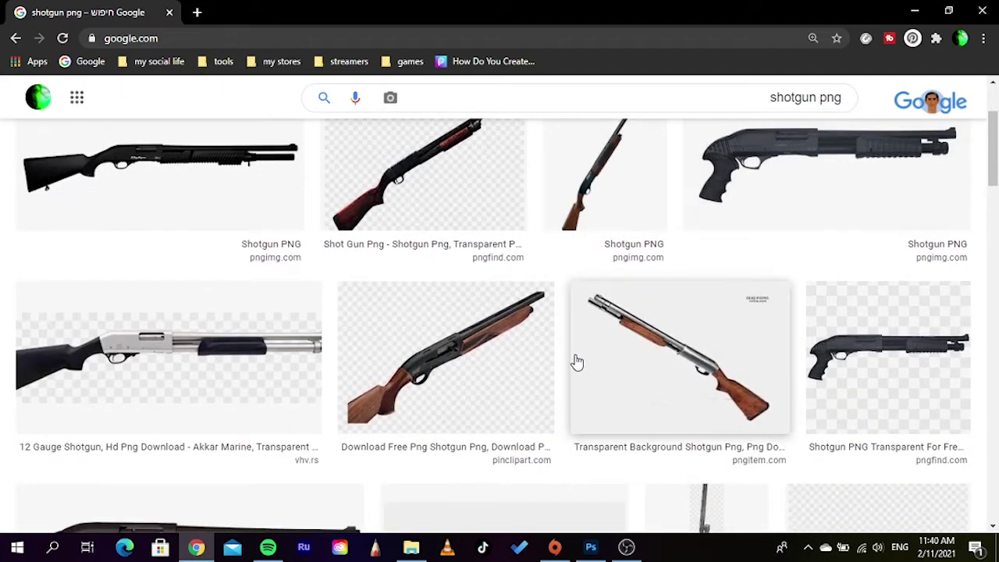
scroll(521, 402, "down", 2)
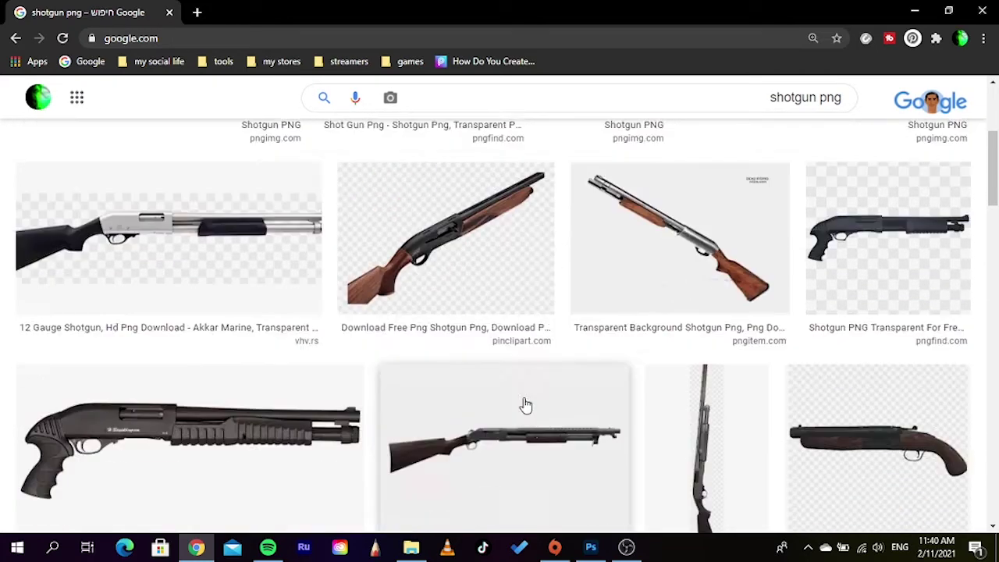
scroll(499, 406, "down", 2)
scroll(490, 414, "down", 1)
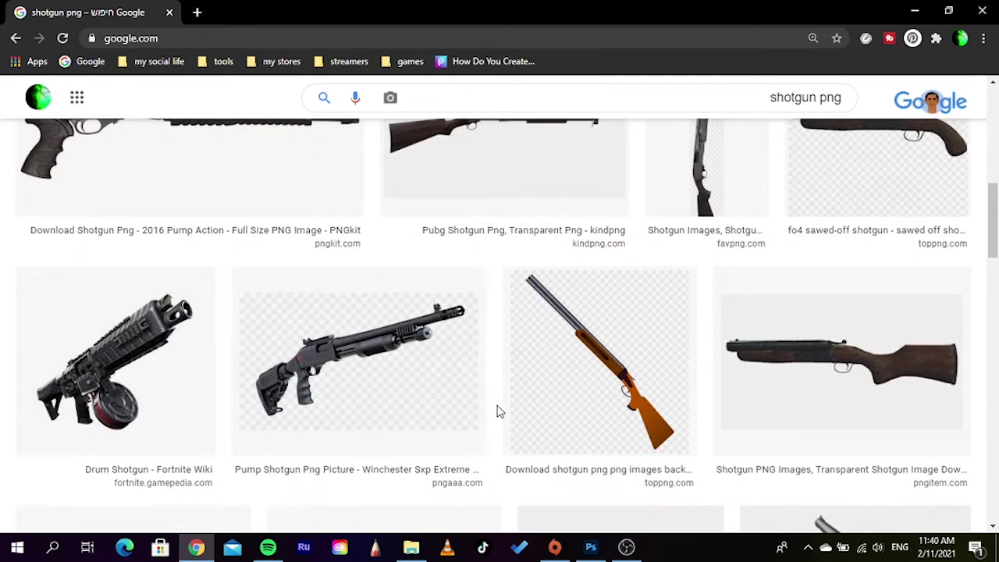
scroll(460, 404, "down", 1)
scroll(351, 365, "down", 1)
scroll(340, 373, "down", 1)
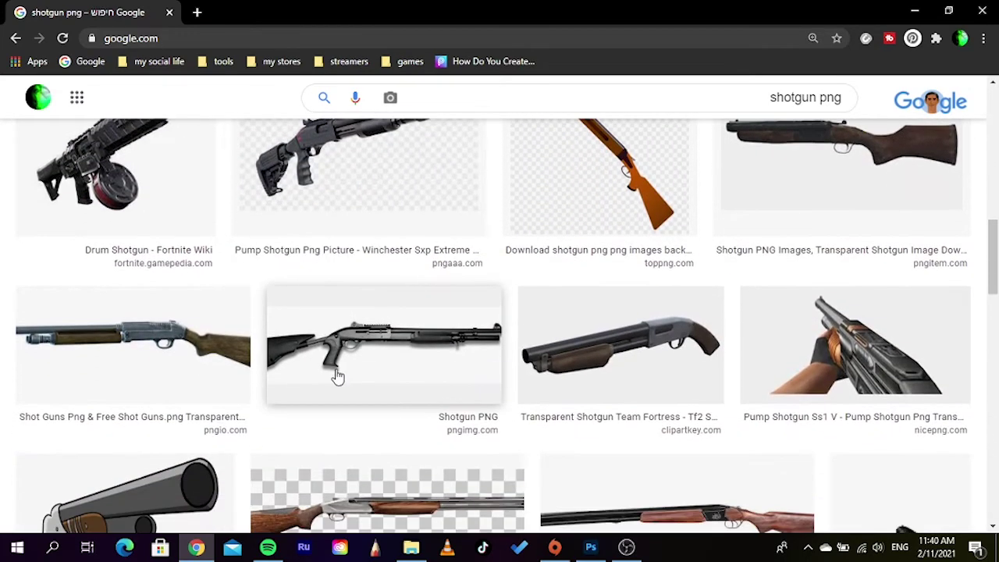
scroll(406, 398, "down", 1)
scroll(390, 397, "down", 1)
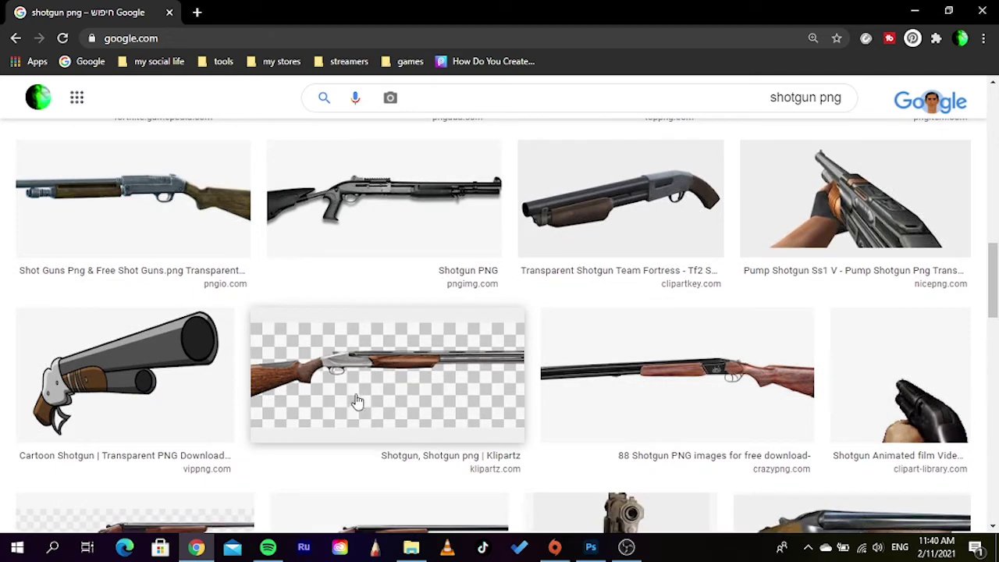
scroll(526, 420, "down", 1)
scroll(517, 417, "down", 1)
scroll(506, 414, "down", 1)
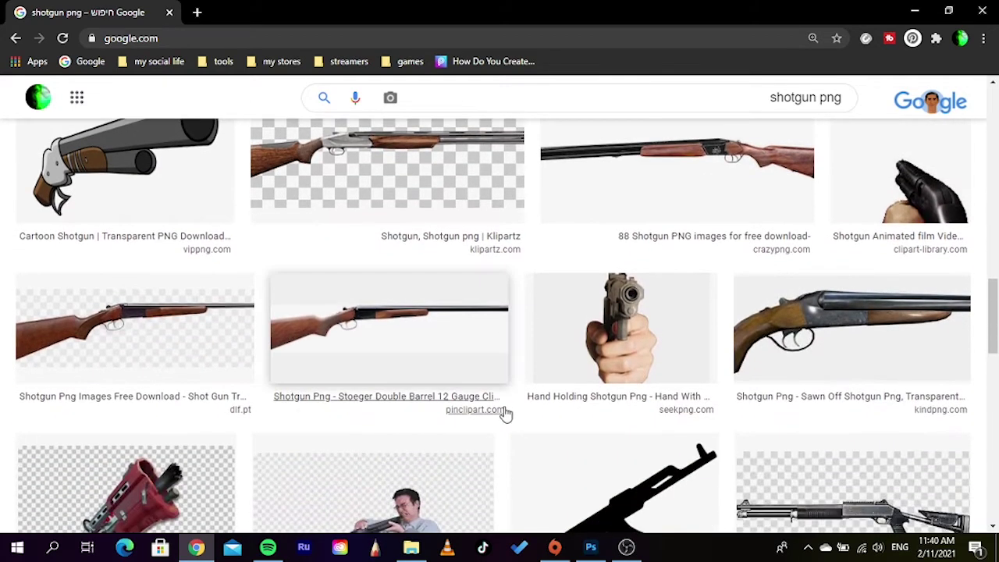
scroll(495, 410, "down", 2)
scroll(479, 408, "down", 1)
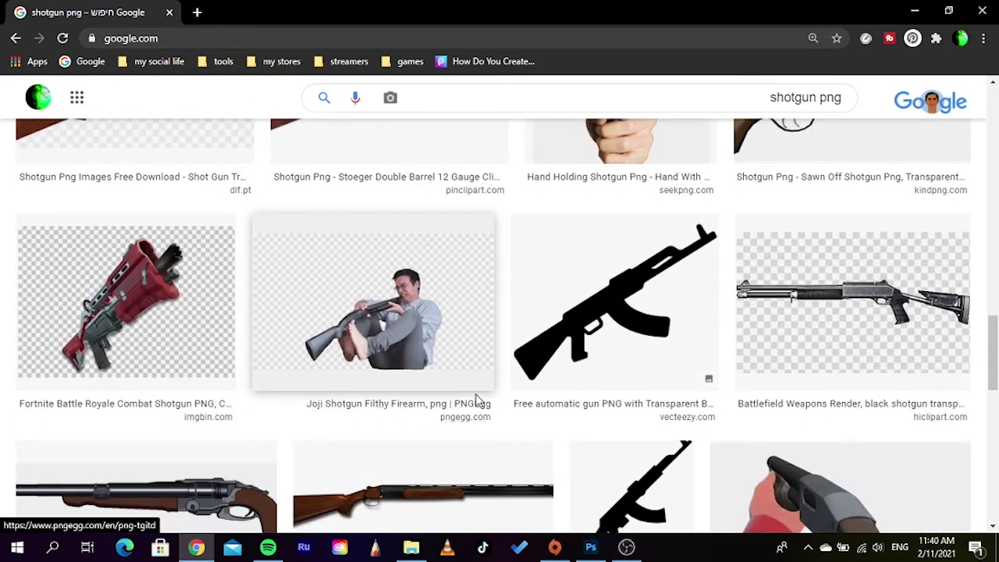
scroll(445, 405, "down", 2)
scroll(437, 408, "down", 1)
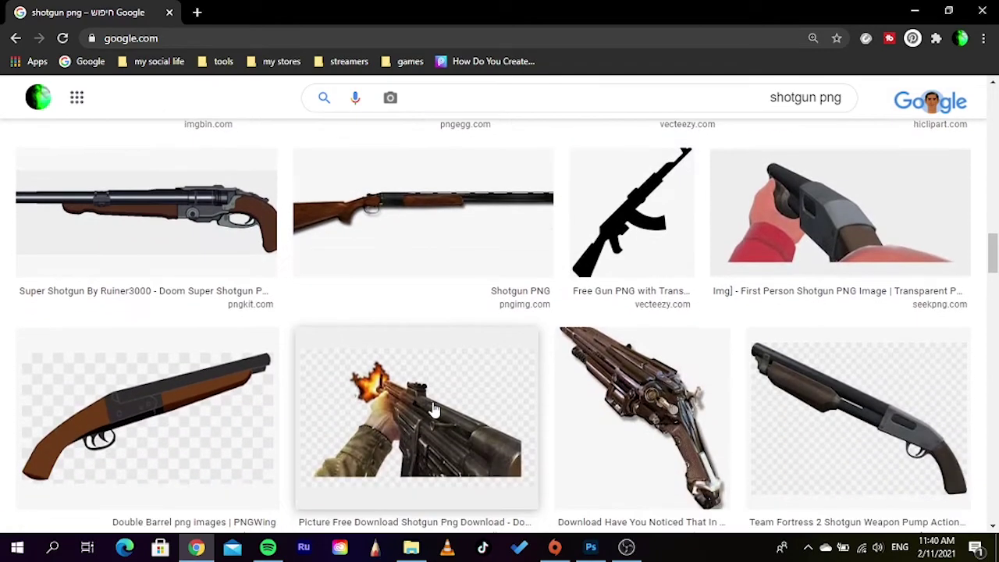
scroll(445, 417, "down", 1)
scroll(435, 404, "up", 2)
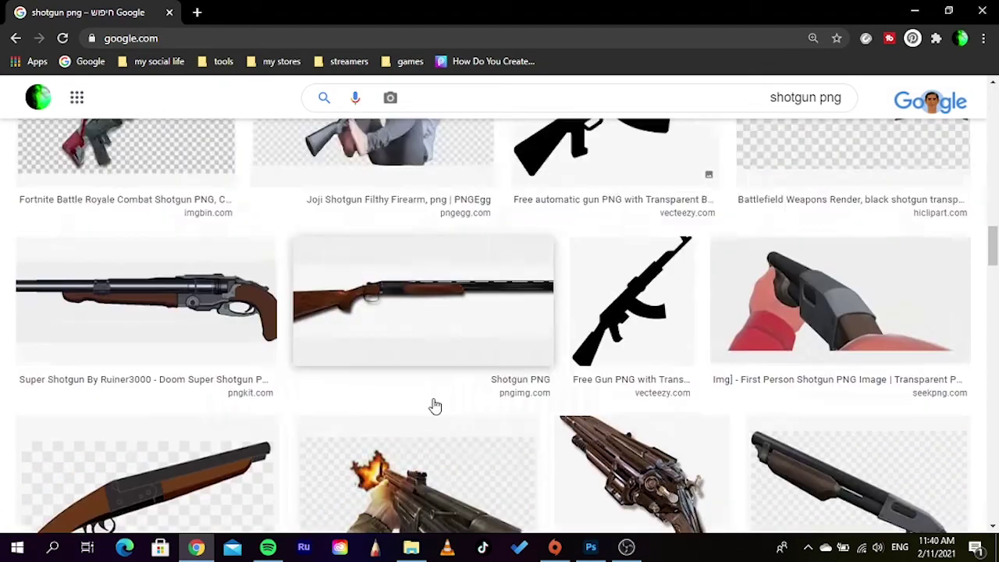
scroll(408, 397, "down", 7)
scroll(411, 398, "up", 1)
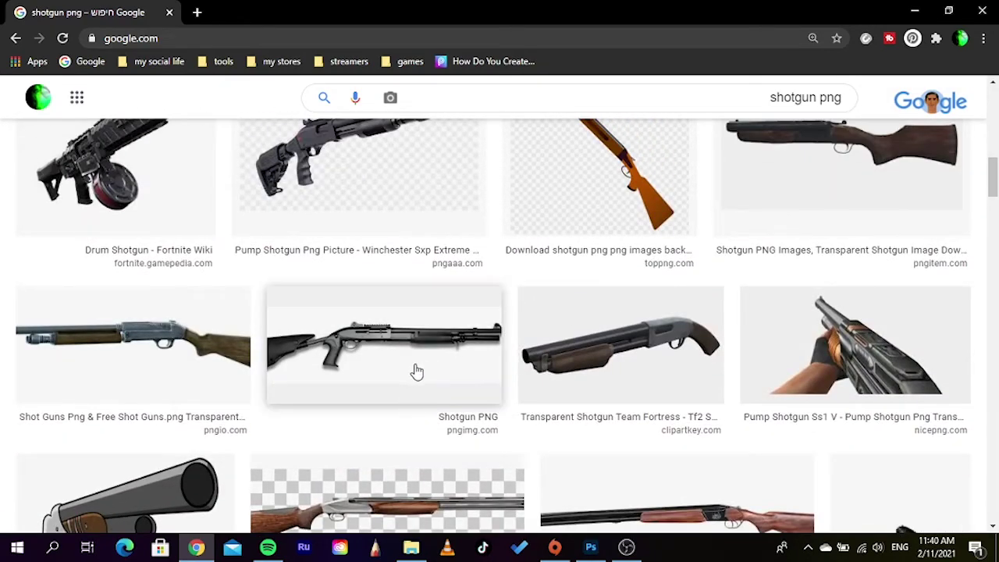
scroll(411, 368, "up", 2)
scroll(351, 352, "up", 2)
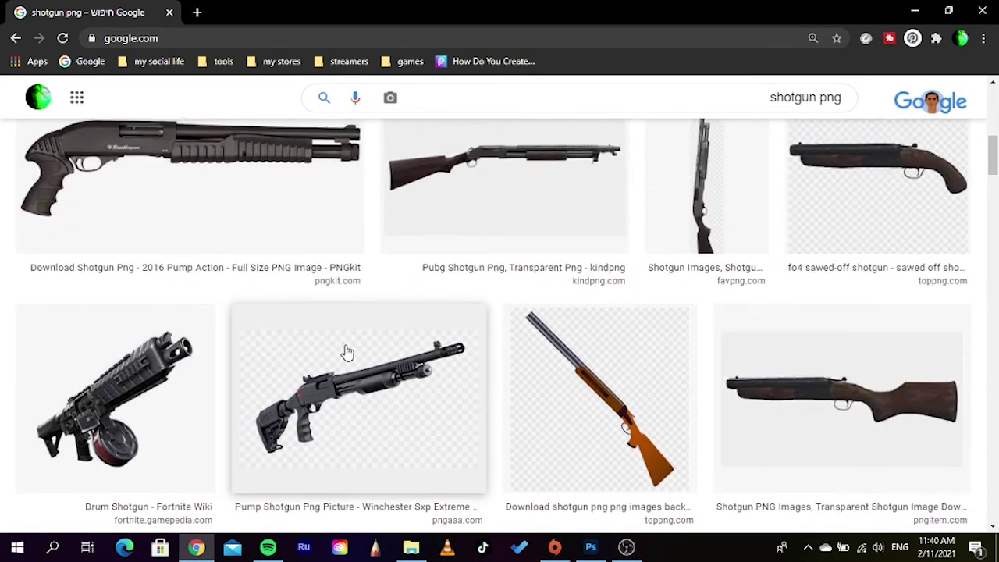
scroll(374, 353, "up", 1)
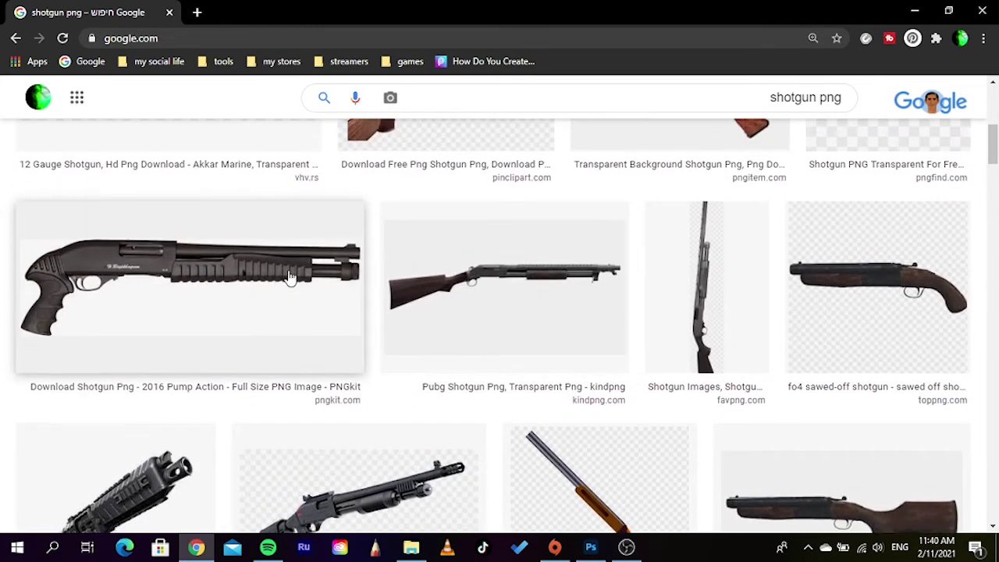
scroll(234, 312, "up", 1)
left_click(193, 351)
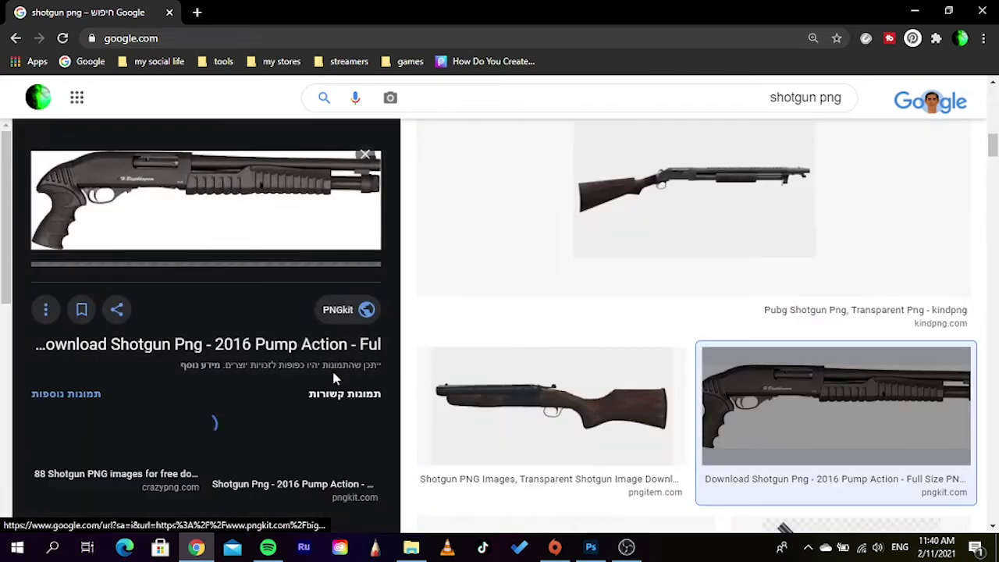
left_click(342, 312)
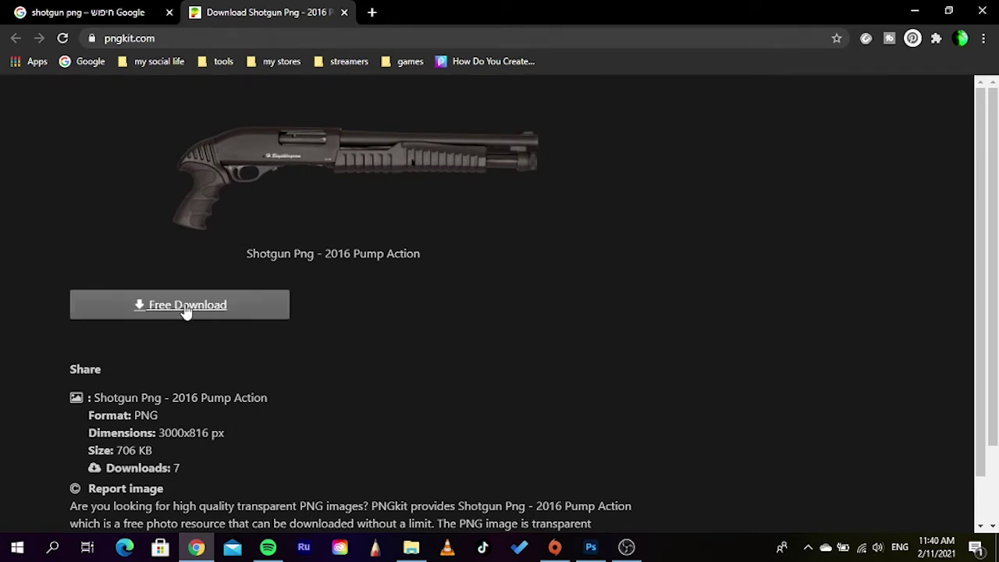
Step: Free-download the shotgun PNG from PNGkit, then minimize Chrome
left_click(211, 309)
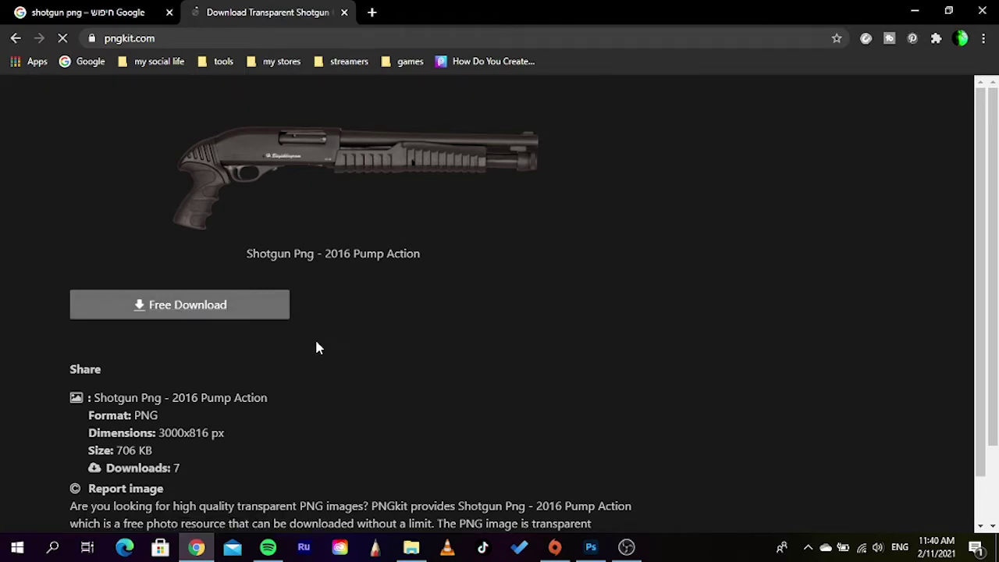
scroll(519, 363, "down", 2)
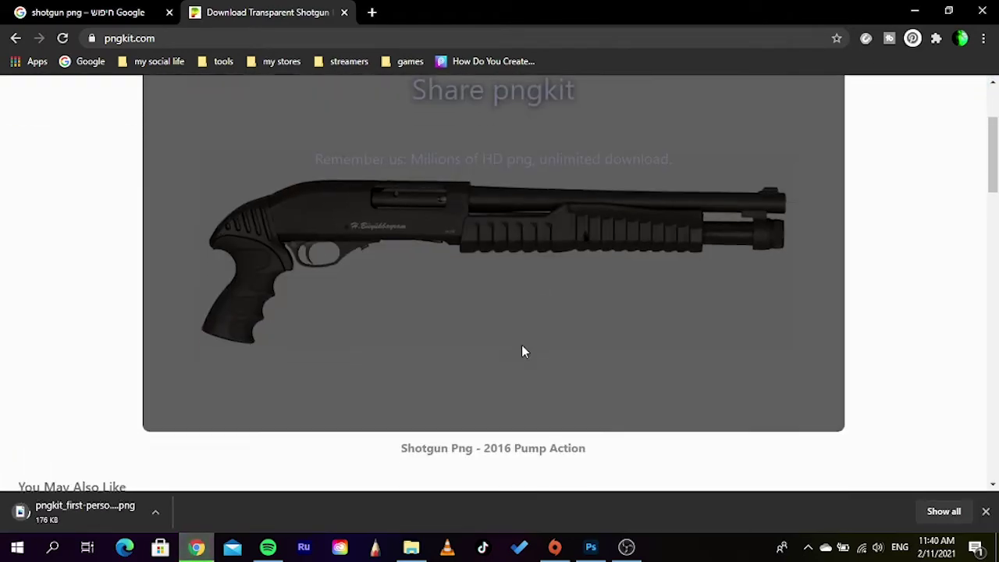
scroll(522, 352, "down", 2)
scroll(506, 368, "down", 2)
scroll(324, 316, "up", 3)
scroll(434, 296, "up", 1)
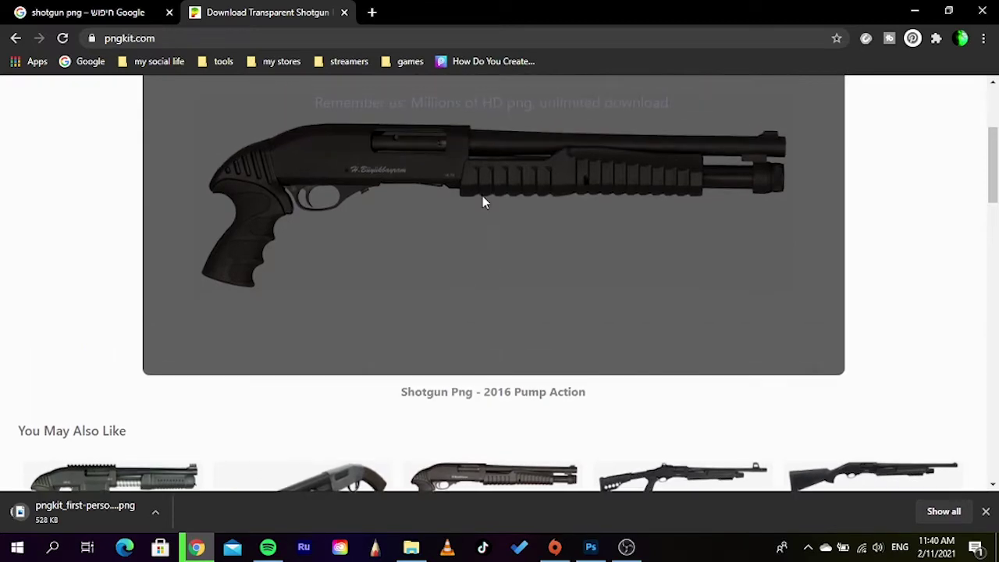
scroll(482, 201, "up", 2)
scroll(490, 235, "up", 1)
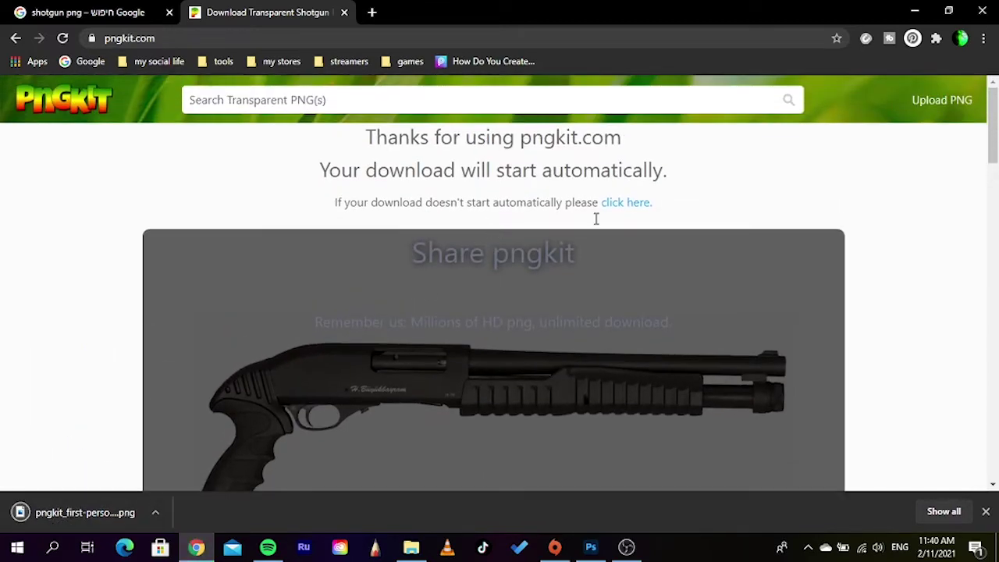
left_click(917, 11)
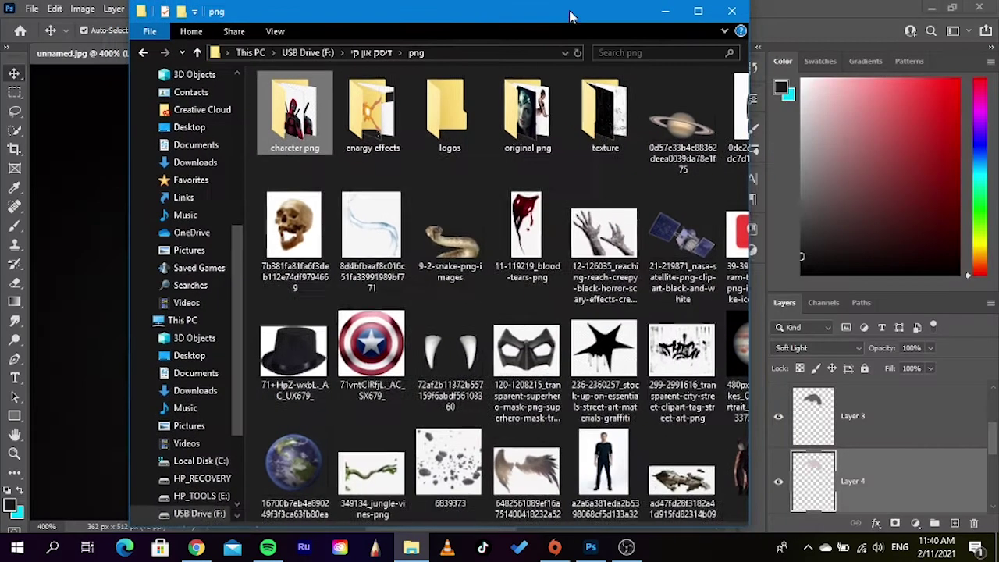
Step: Resize the Explorer and Photoshop windows and show the Downloads folder with the pngkit gun file
double_click(573, 16)
left_click(676, 14)
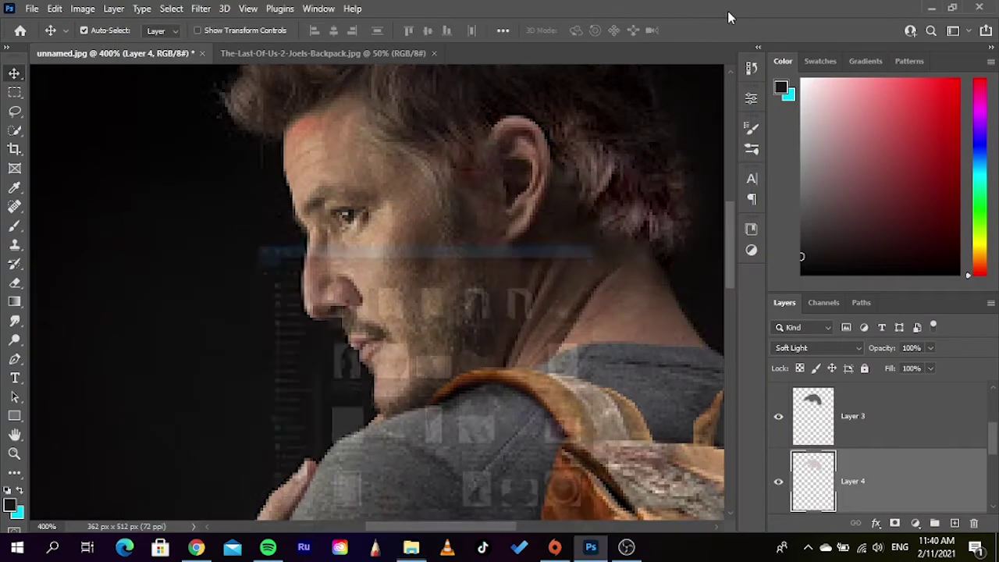
double_click(676, 9)
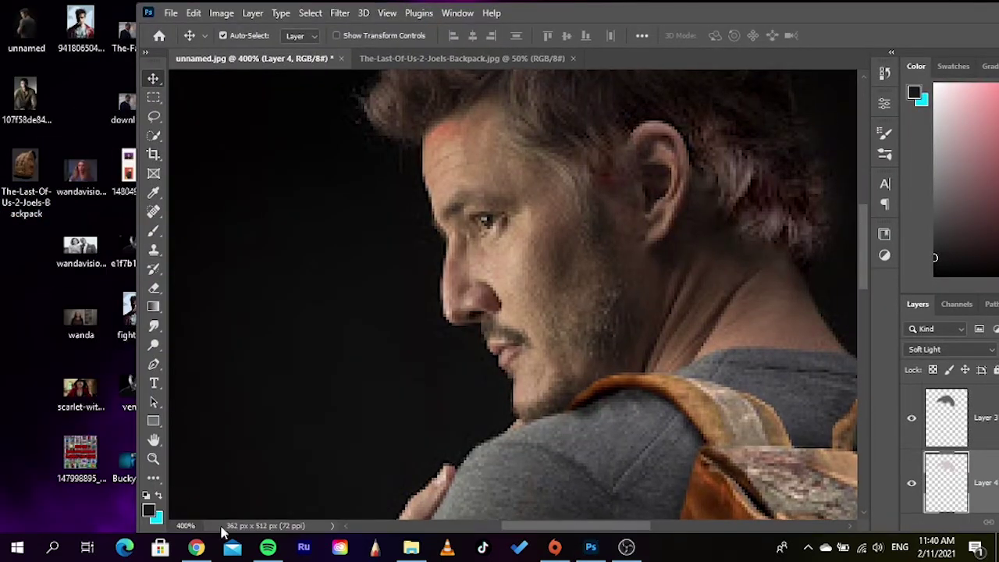
left_click(411, 546)
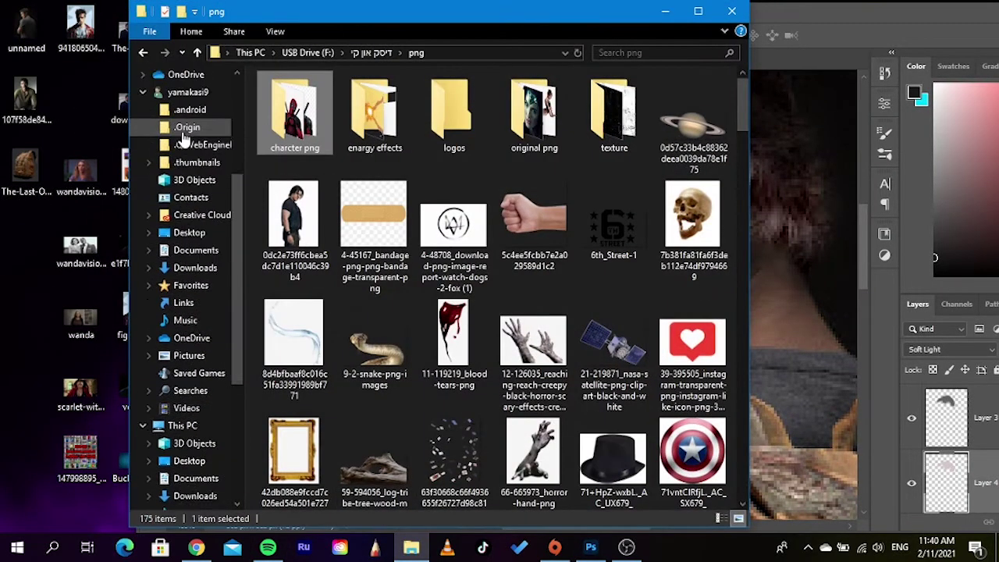
scroll(184, 137, "up", 4)
left_click(184, 116)
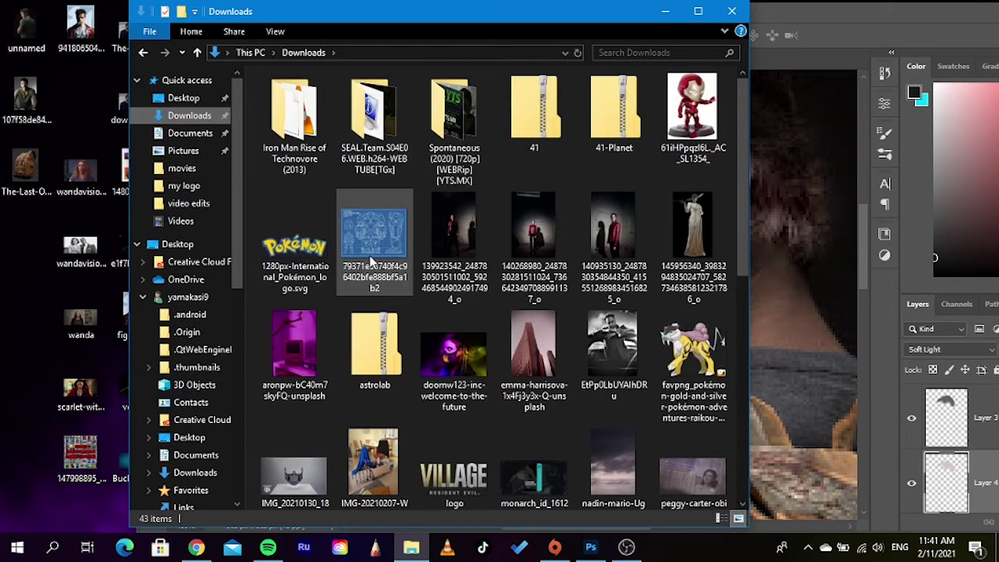
scroll(421, 273, "down", 5)
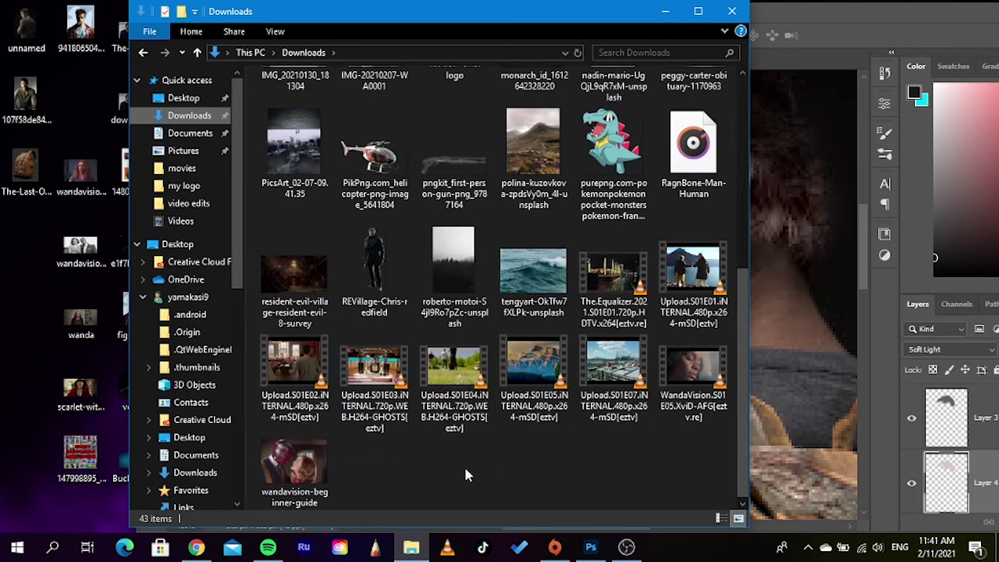
Step: Place the downloaded shotgun image into the composite and flip it vertically
left_click_drag(454, 156, 776, 391)
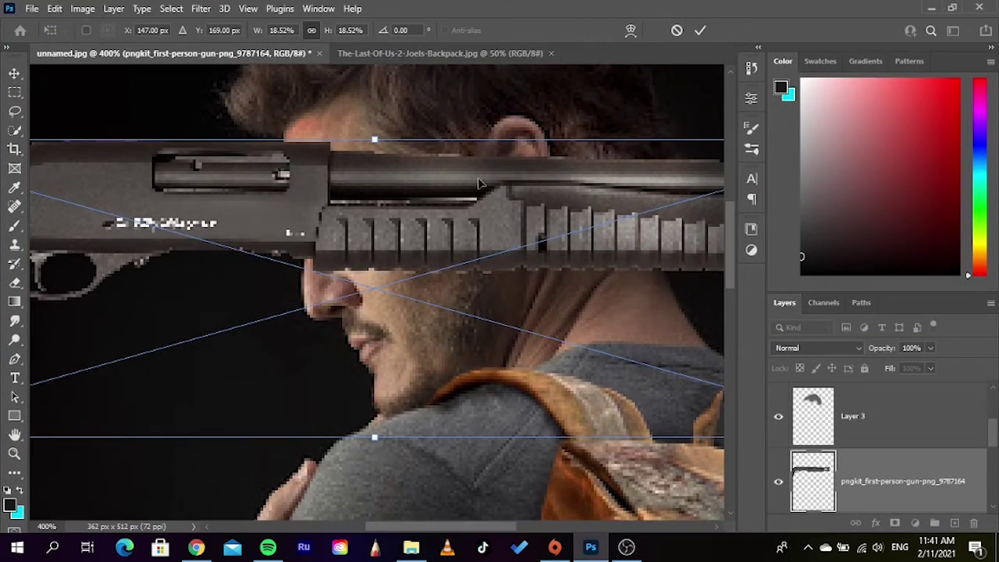
key("ctrl+minus")
key("ctrl+minus")
key("ctrl+minus")
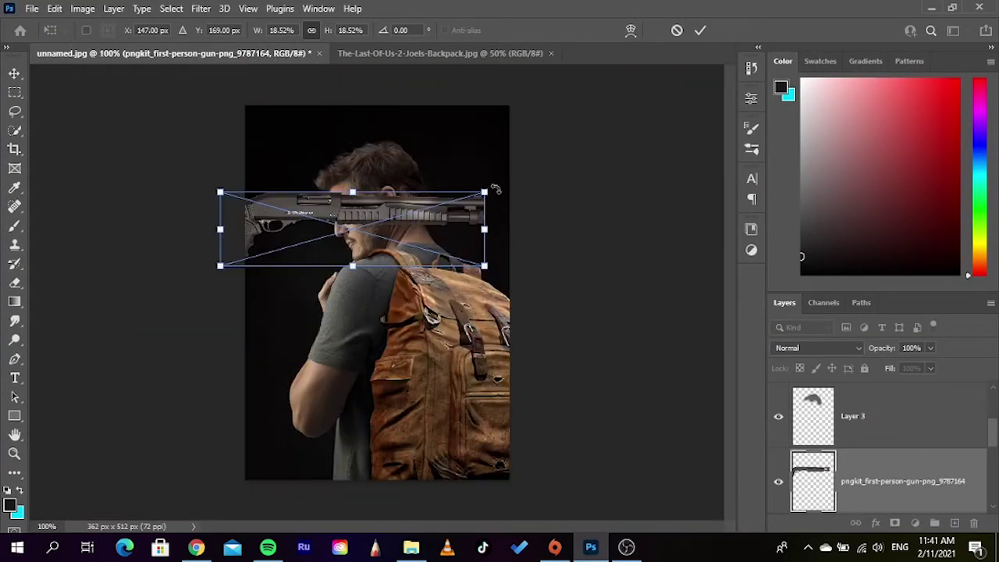
left_click_drag(495, 190, 480, 155)
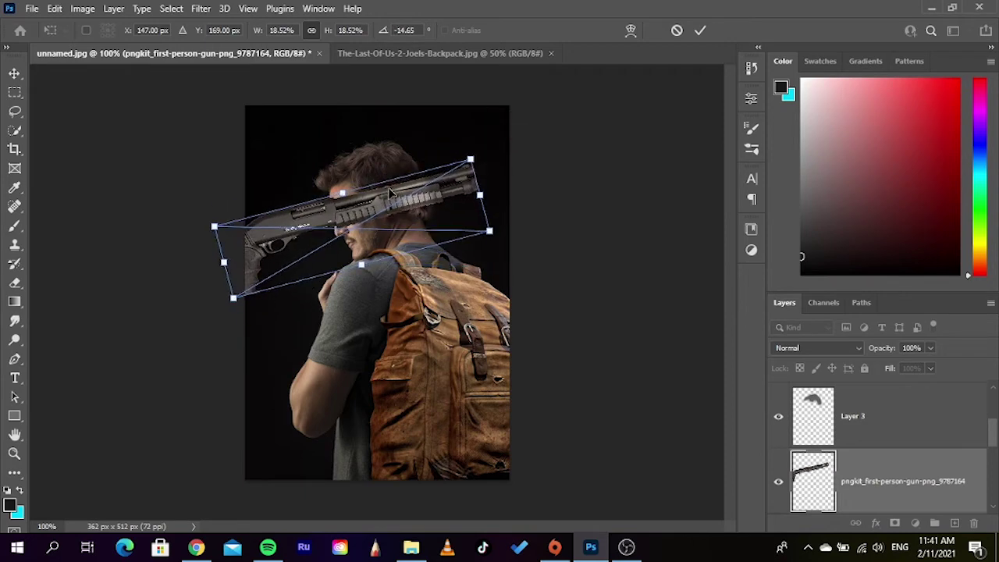
right_click(403, 246)
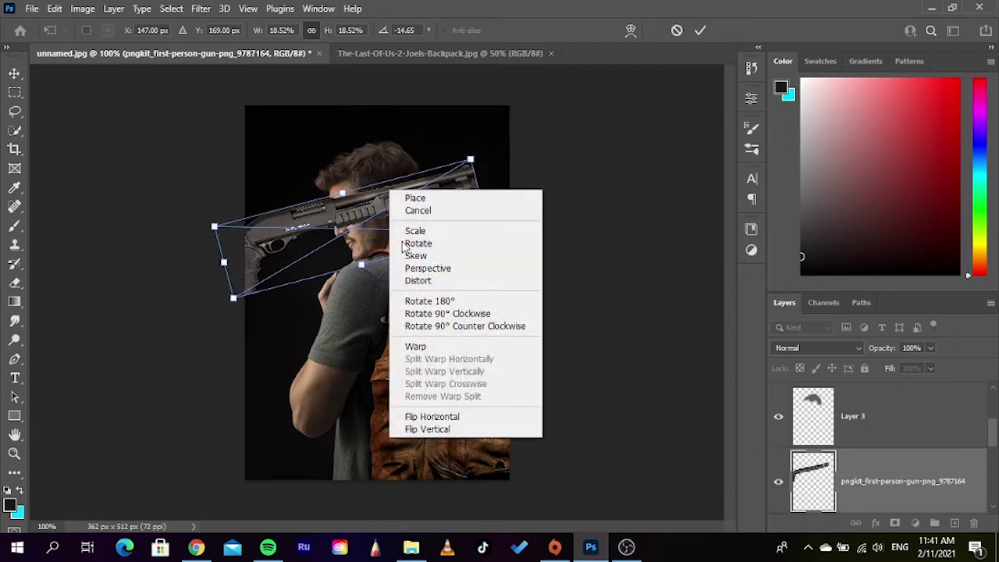
left_click(428, 429)
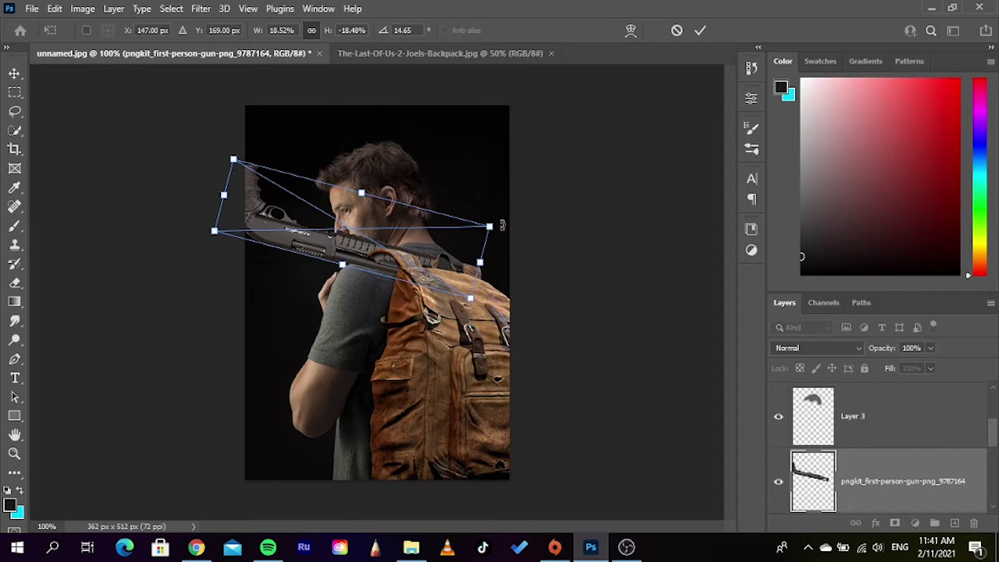
Step: Rotate, shrink and move the gun to lie diagonally across the man's back
mouse_move(502, 225)
left_mouse_down()
mouse_move(193, 173)
mouse_move(218, 145)
mouse_move(240, 160)
left_mouse_up()
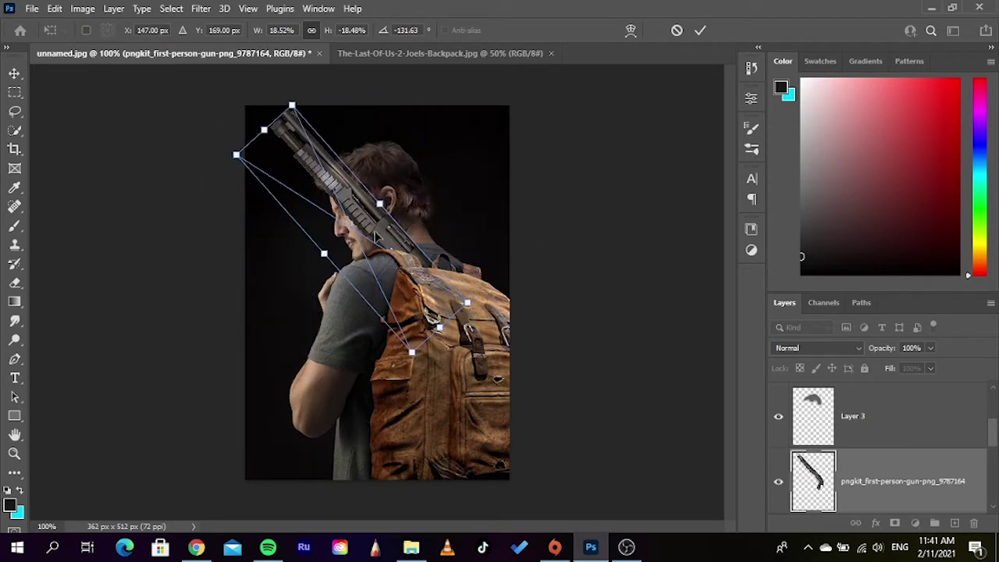
left_click_drag(375, 235, 367, 326)
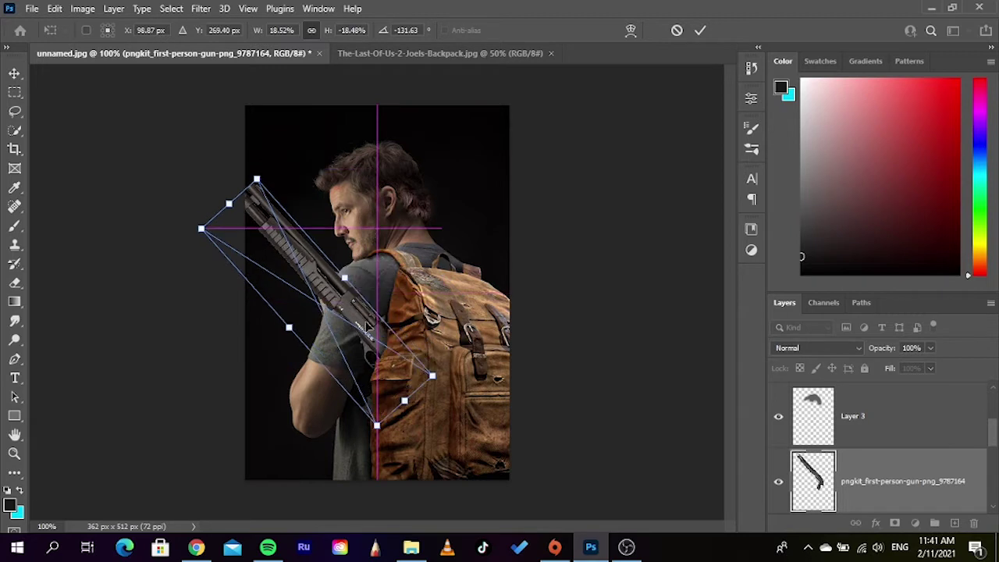
left_click_drag(431, 374, 397, 371)
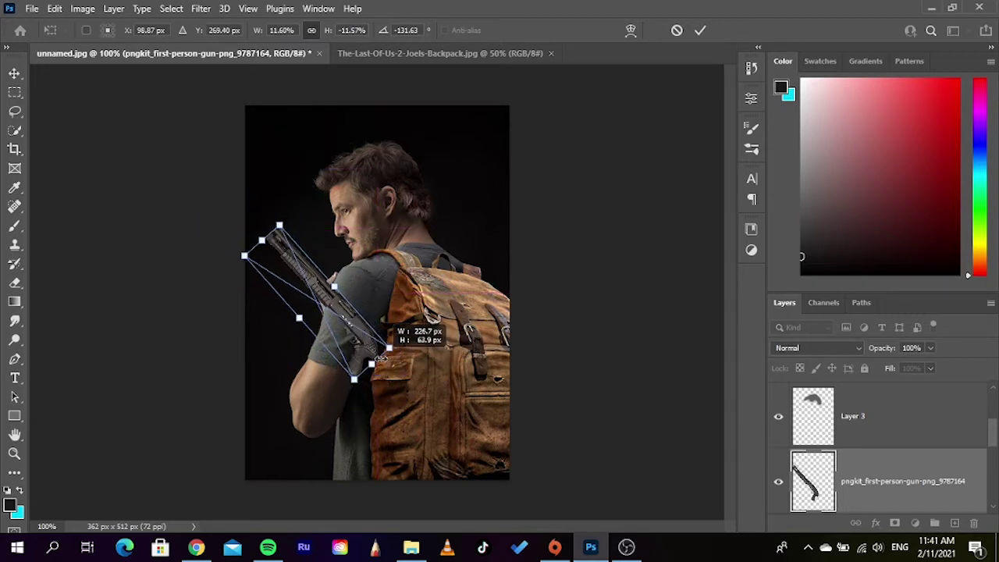
left_click_drag(340, 318, 357, 326)
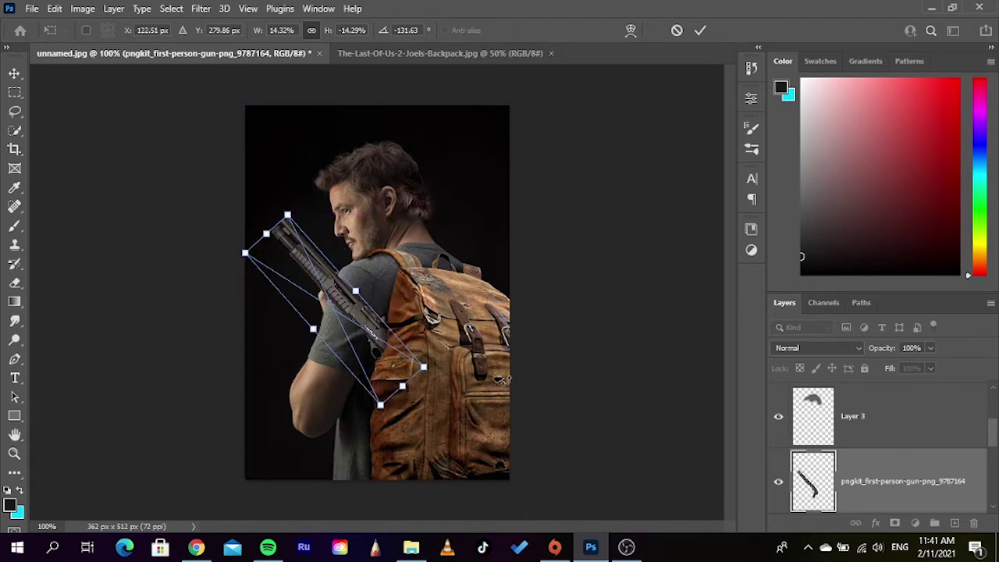
scroll(874, 468, "down", 1)
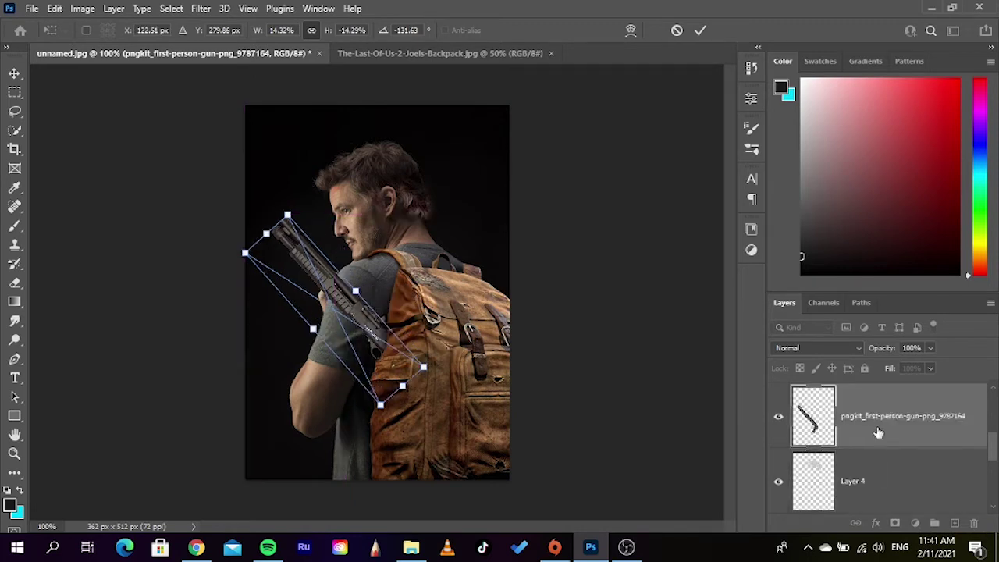
scroll(866, 421, "up", 1)
scroll(866, 421, "down", 1)
Step: Commit the gun transform and mask out its lower end behind the man's shoulder
key("Return")
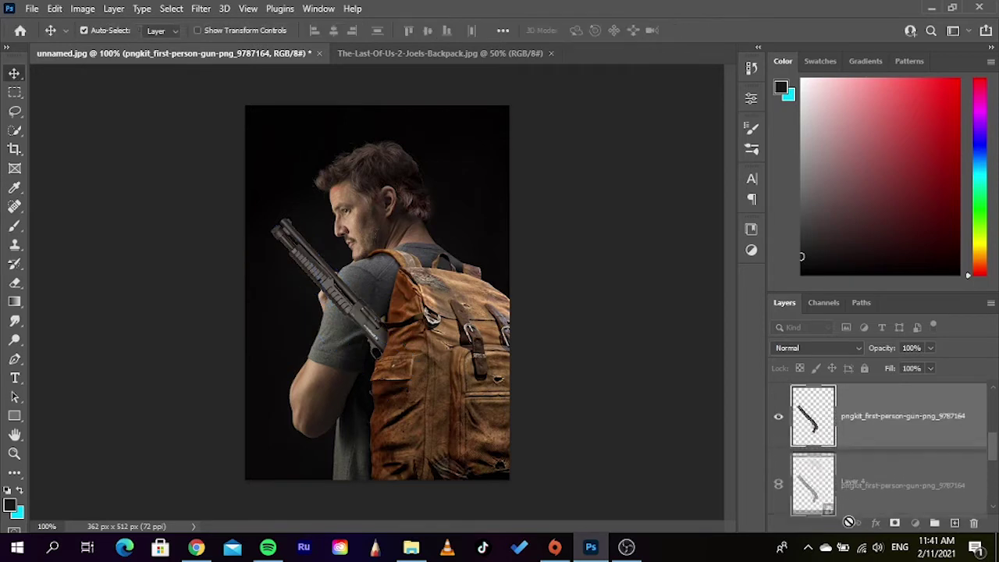
mouse_move(866, 425)
left_mouse_down()
mouse_move(850, 533)
mouse_move(858, 465)
left_mouse_up()
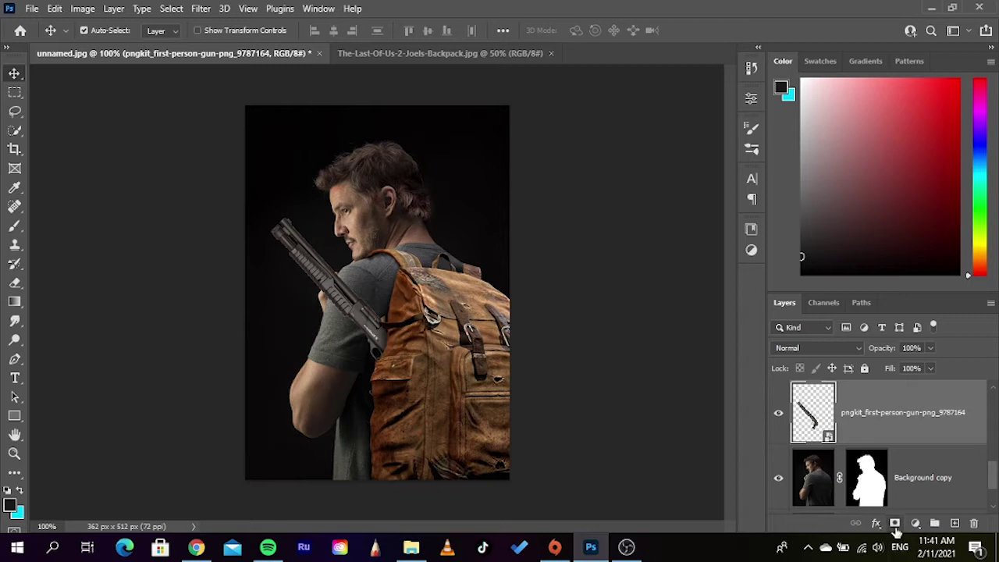
left_click(895, 522)
left_click(866, 492, "ctrl")
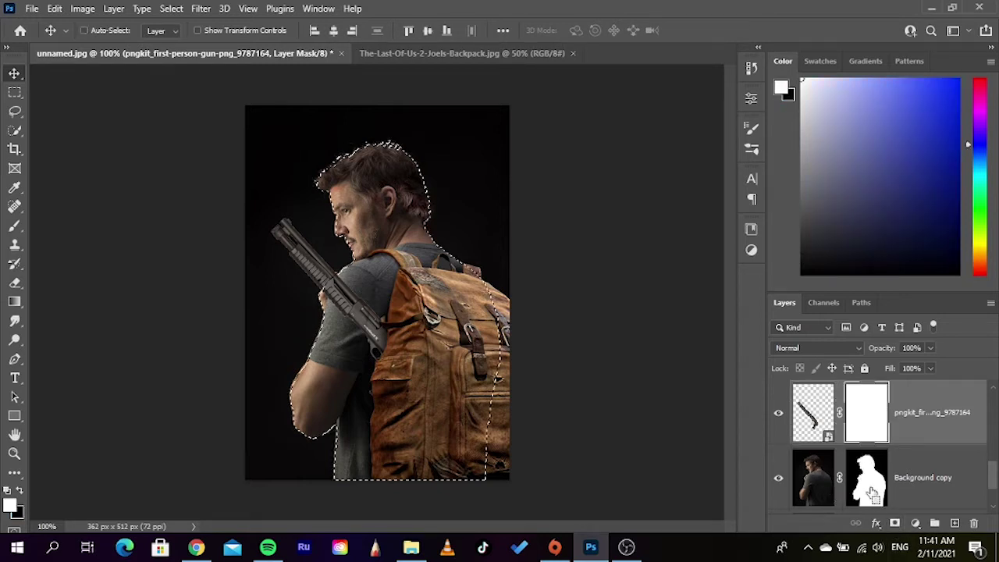
left_click(14, 283)
key("bracketright")
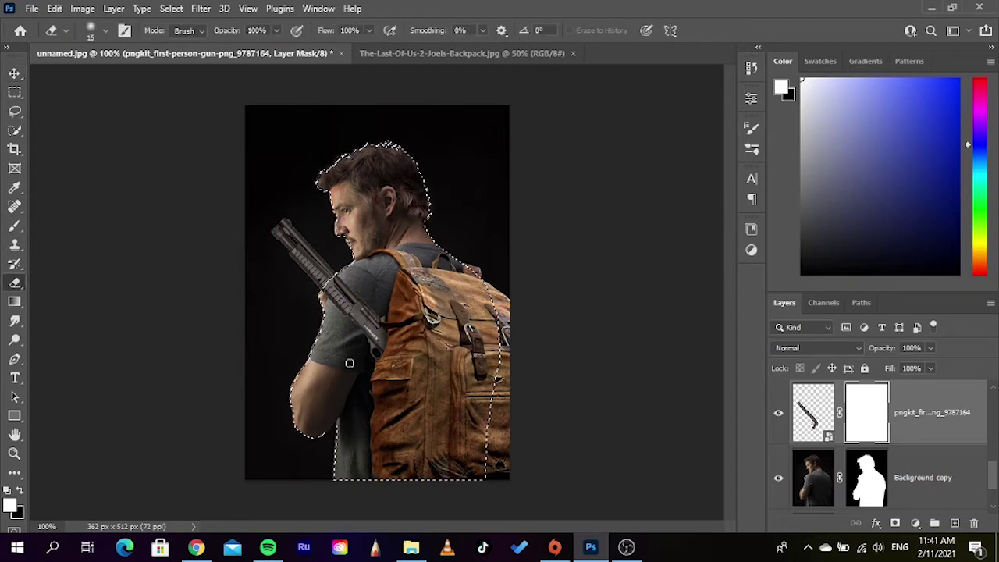
key("bracketright")
key("bracketright")
key("bracketright")
key("bracketright")
key("bracketright")
key("bracketright")
key("bracketright")
mouse_move(378, 335)
left_mouse_down()
mouse_move(346, 312)
mouse_move(330, 331)
mouse_move(361, 352)
mouse_move(376, 349)
left_mouse_up()
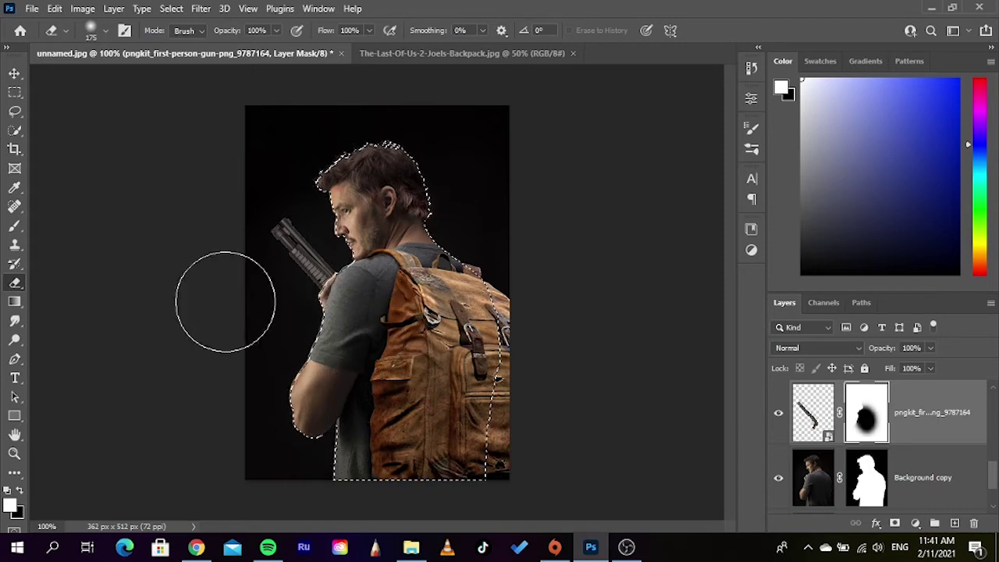
left_click(14, 72)
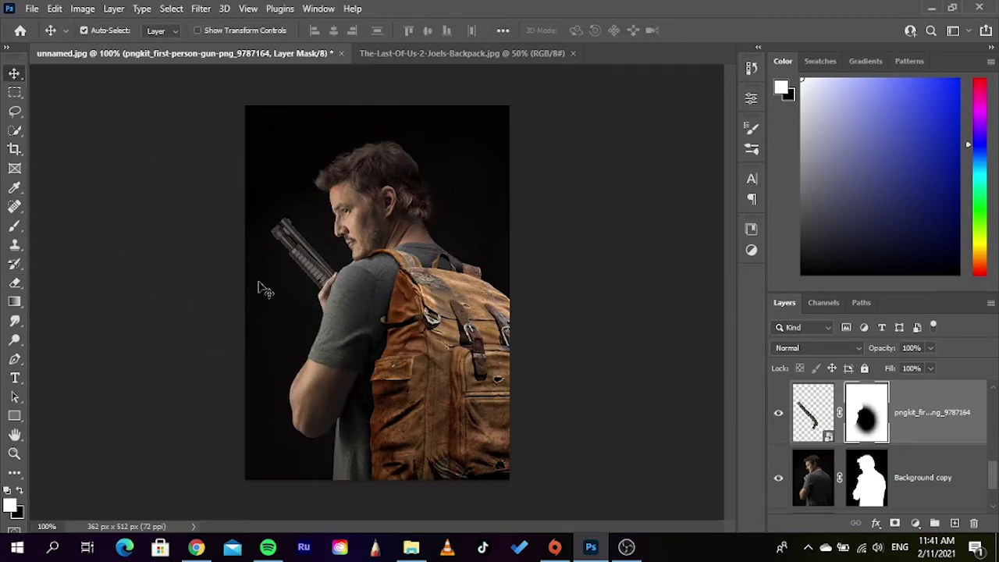
Step: Zoom in and out to check the masked gun, then deselect its layer
key("ctrl+plus")
key("ctrl+plus")
key("ctrl+minus")
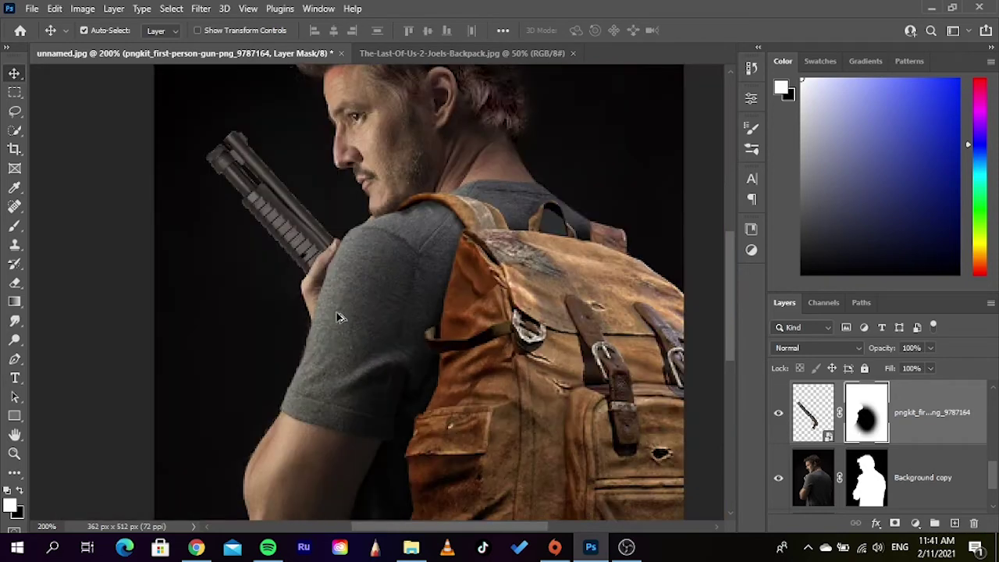
key("ctrl+minus")
key("ctrl+plus")
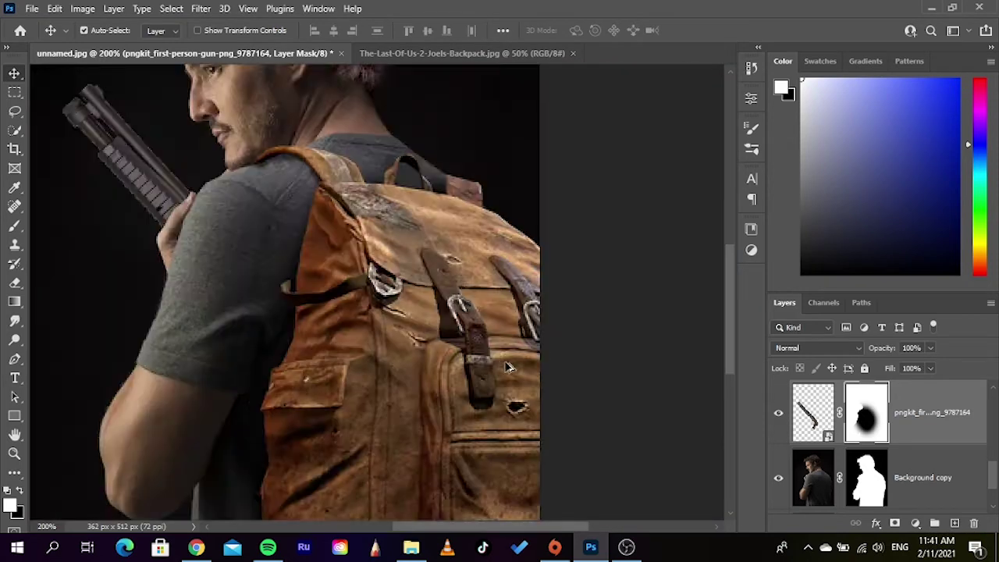
key("ctrl+minus")
left_click(665, 353)
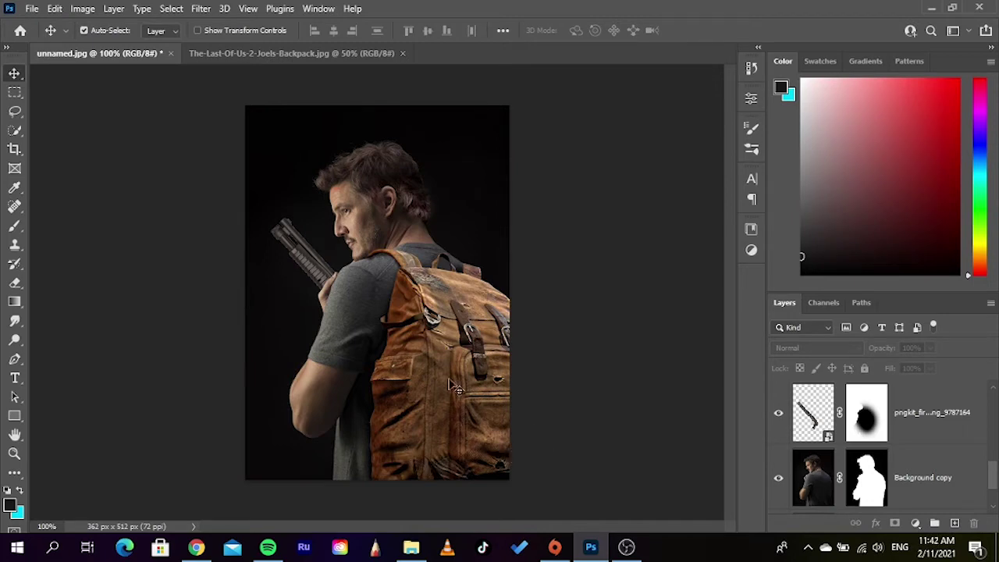
Step: Paint dark with the Brush tool over the pinkish neck patch
scroll(426, 202, "up", 2)
left_click_drag(337, 271, 449, 390)
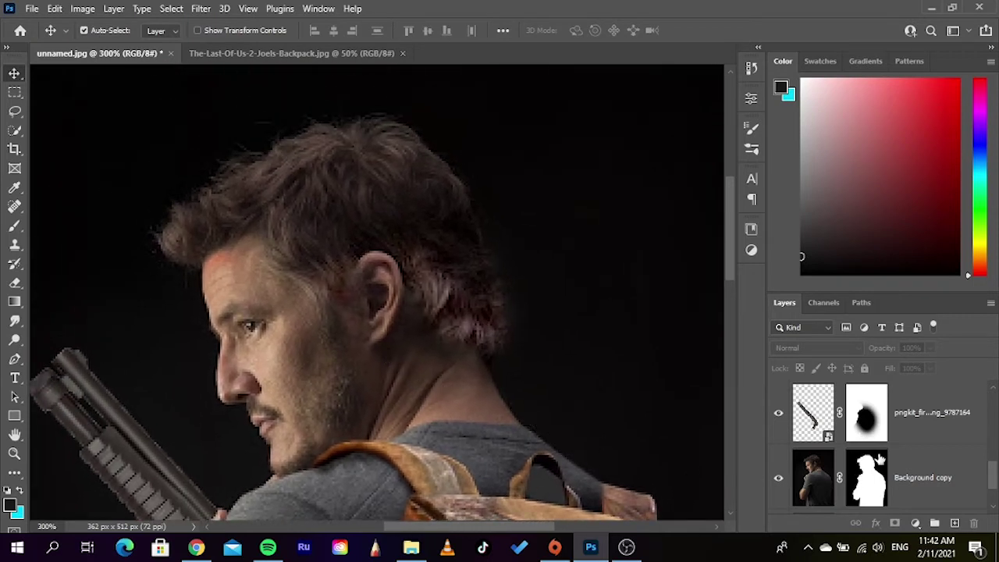
scroll(882, 452, "up", 1)
scroll(858, 457, "up", 2)
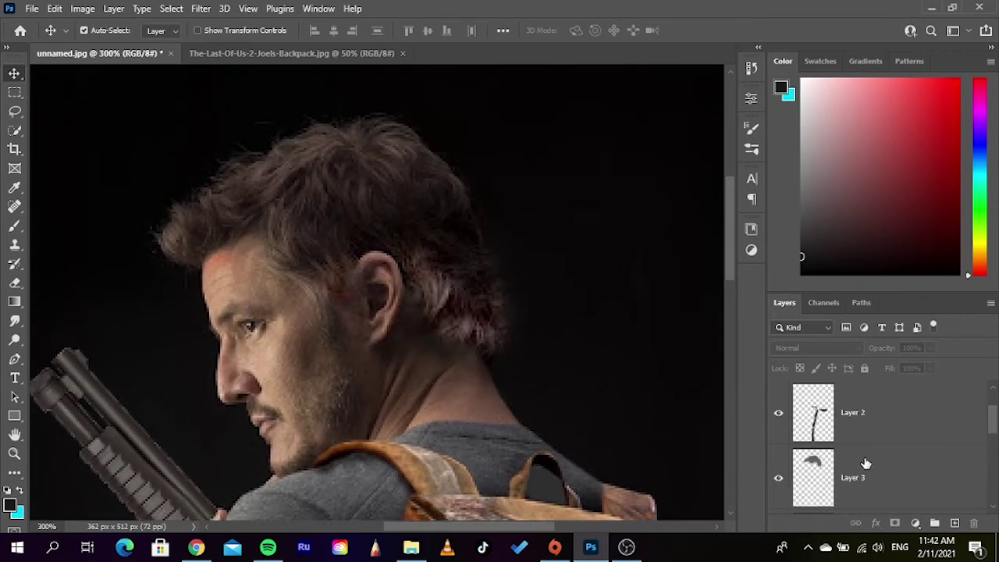
scroll(875, 465, "up", 1)
scroll(870, 468, "down", 1)
left_click(875, 467)
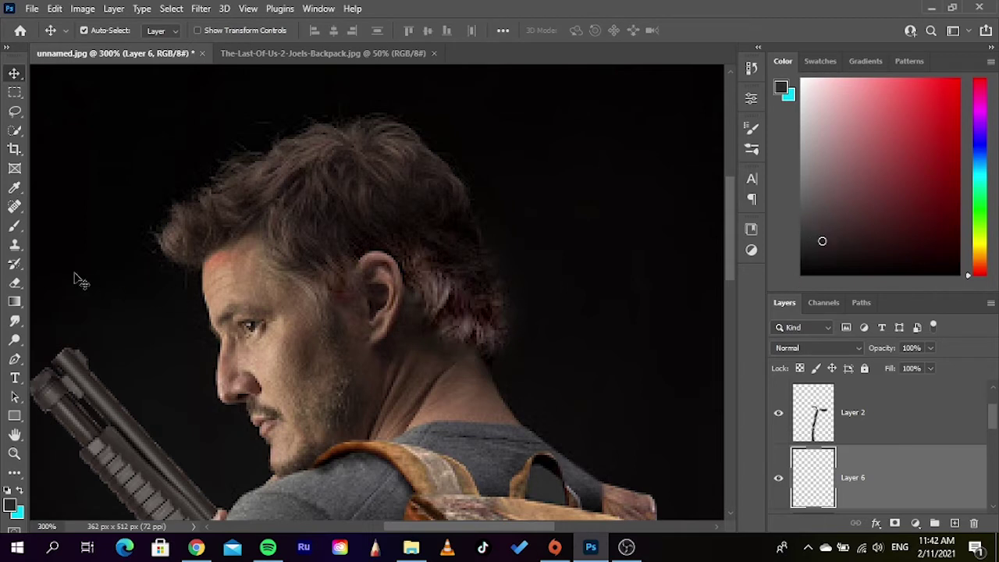
left_click(15, 227)
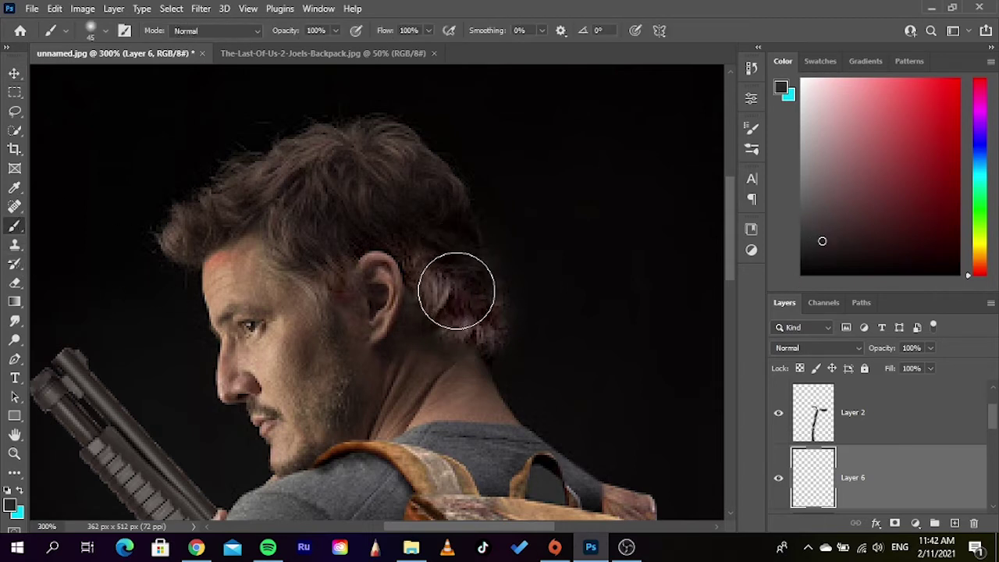
mouse_move(453, 303)
left_mouse_down()
mouse_move(445, 292)
mouse_move(483, 315)
left_mouse_up()
key("bracketleft")
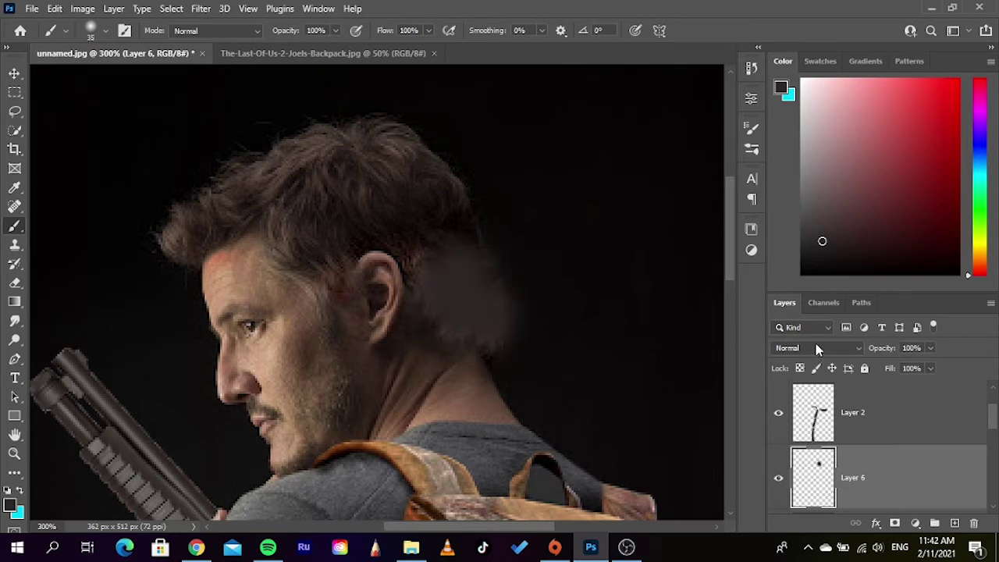
Step: Set the paint layer to Soft Light and darken the hair behind the ear toward the forehead
left_click(817, 348)
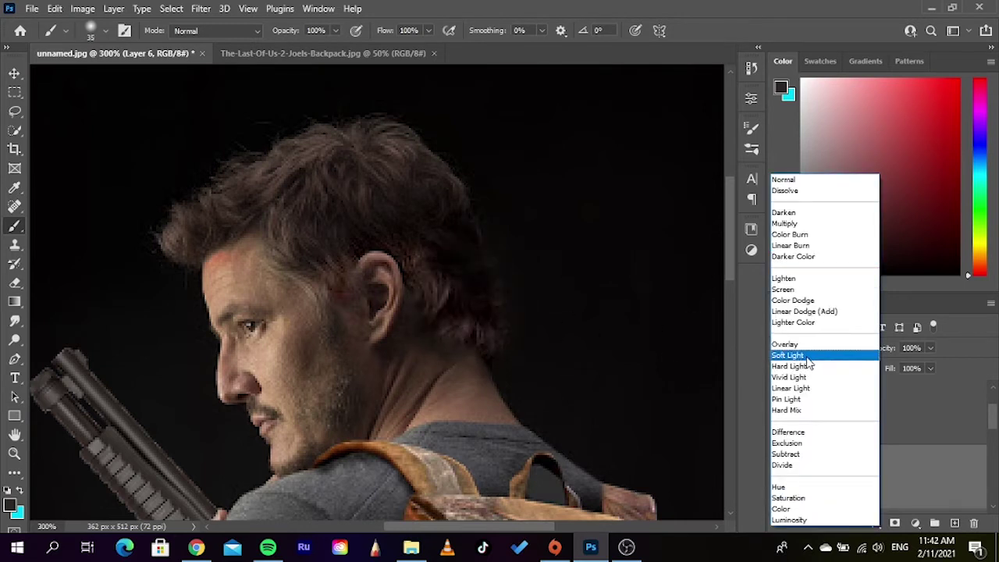
left_click(807, 356)
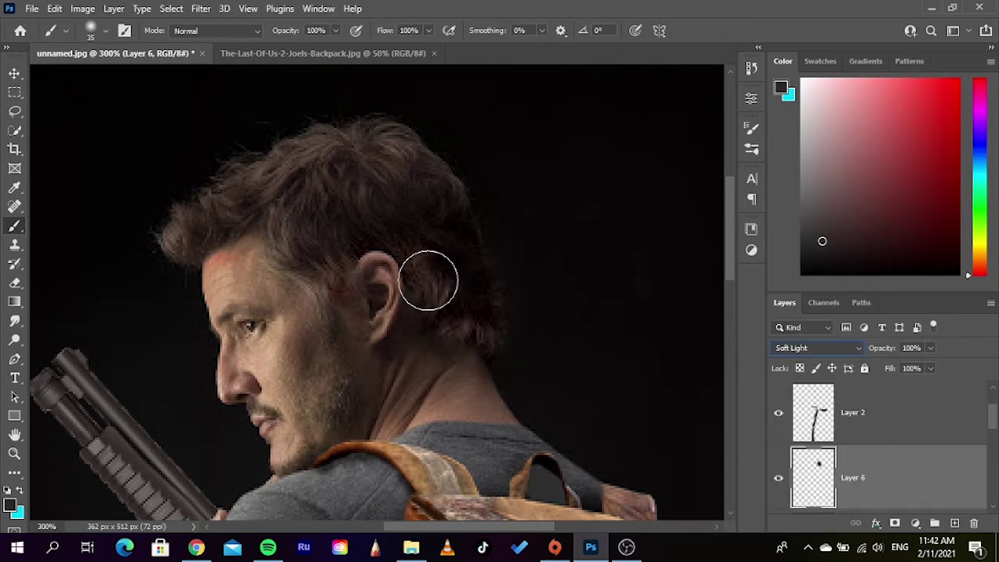
mouse_move(449, 298)
left_mouse_down()
mouse_move(473, 318)
mouse_move(445, 263)
mouse_move(411, 234)
mouse_move(321, 230)
mouse_move(309, 214)
mouse_move(321, 202)
mouse_move(443, 217)
mouse_move(410, 185)
mouse_move(341, 174)
mouse_move(306, 181)
mouse_move(296, 192)
mouse_move(301, 226)
mouse_move(324, 249)
left_mouse_up()
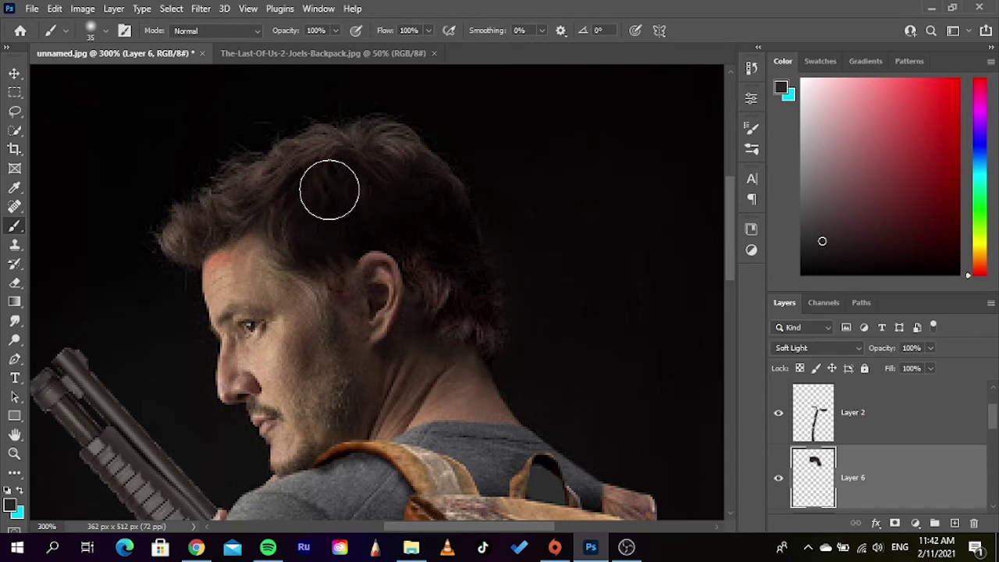
mouse_move(331, 169)
left_mouse_down()
mouse_move(265, 213)
mouse_move(224, 223)
left_mouse_up()
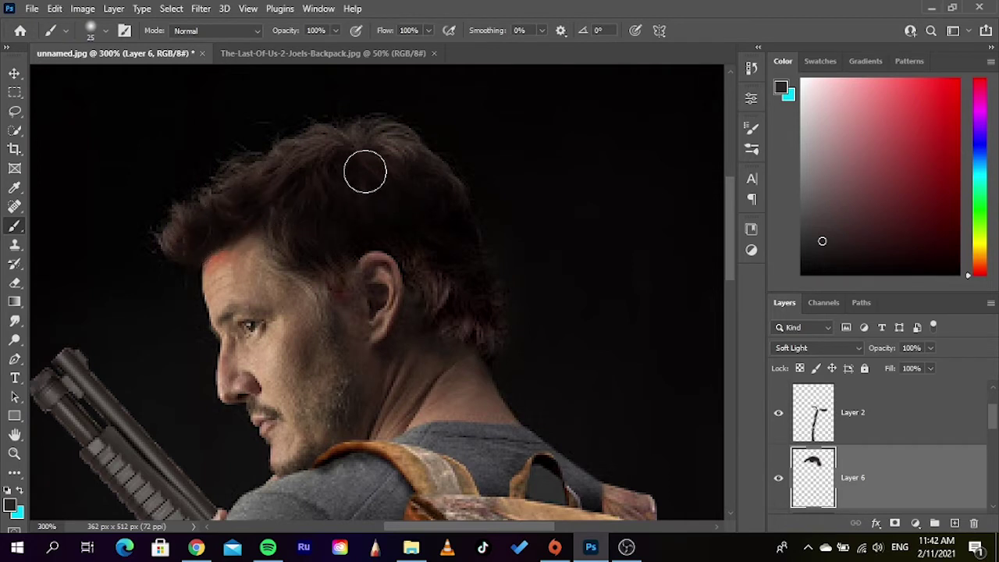
Step: Zoom out to the whole image, deselect the layer, and open File Explorer
left_click(15, 74)
key("ctrl+minus")
scroll(642, 305, "down", 1)
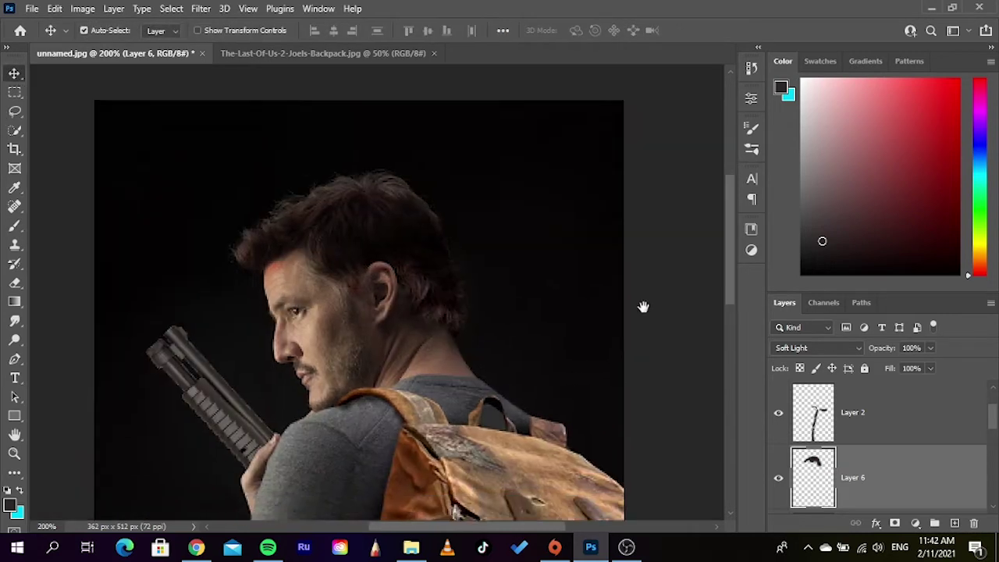
left_click(675, 344)
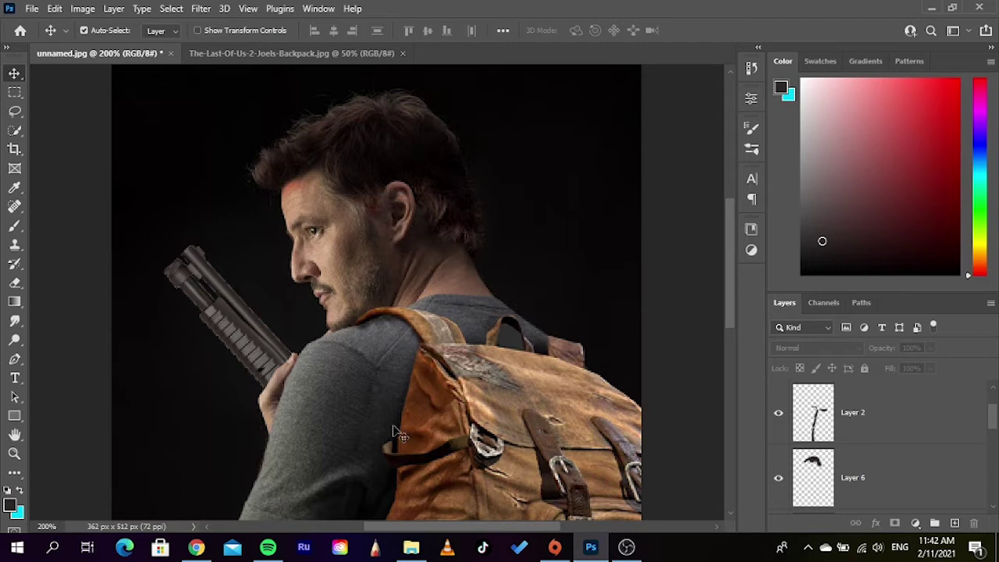
scroll(398, 394, "down", 3)
key("ctrl+minus")
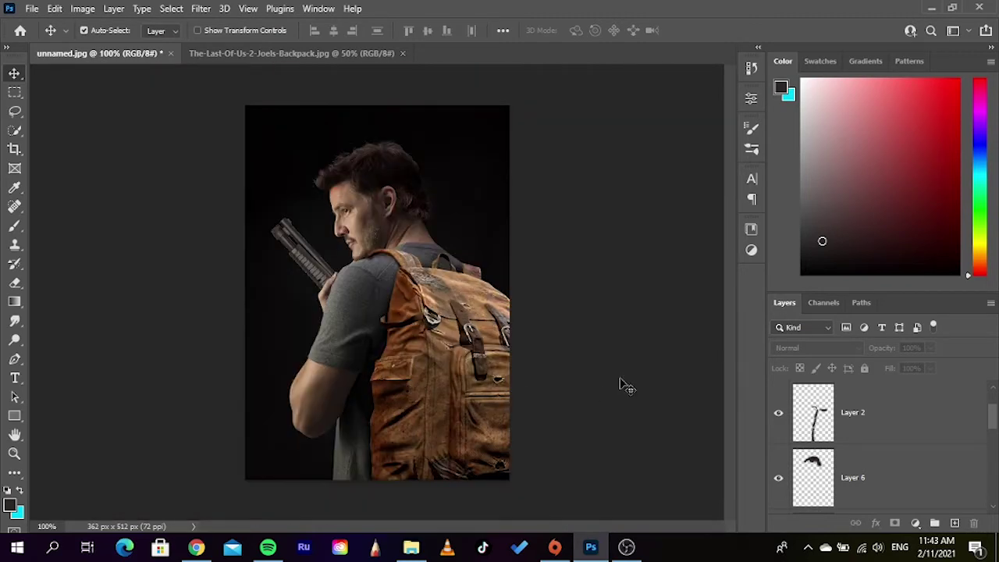
scroll(893, 474, "up", 1)
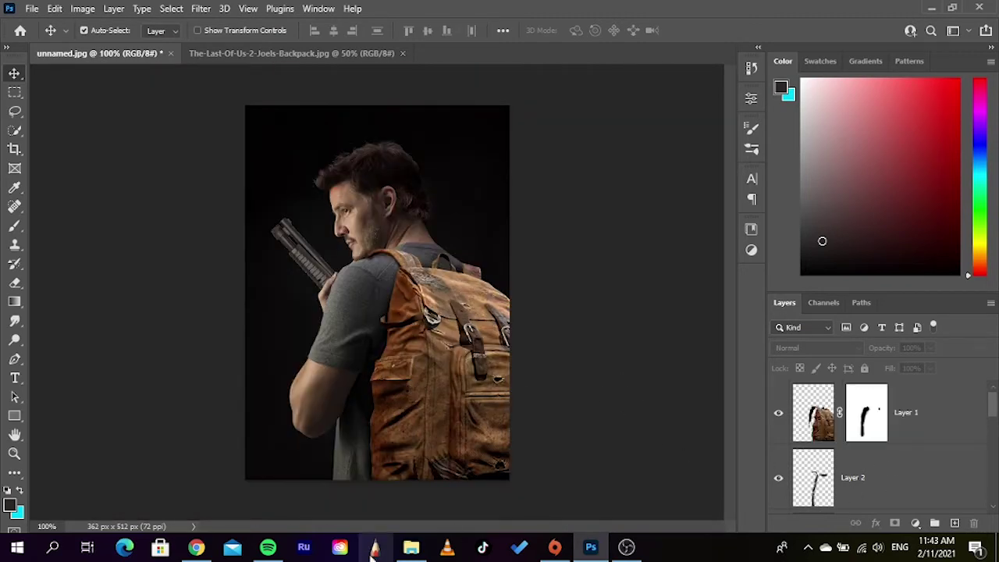
left_click(411, 547)
Step: Go to This PC > USB Drive (F:) > דיסק און קי > png > enargy effects and move the window right
scroll(512, 428, "up", 5)
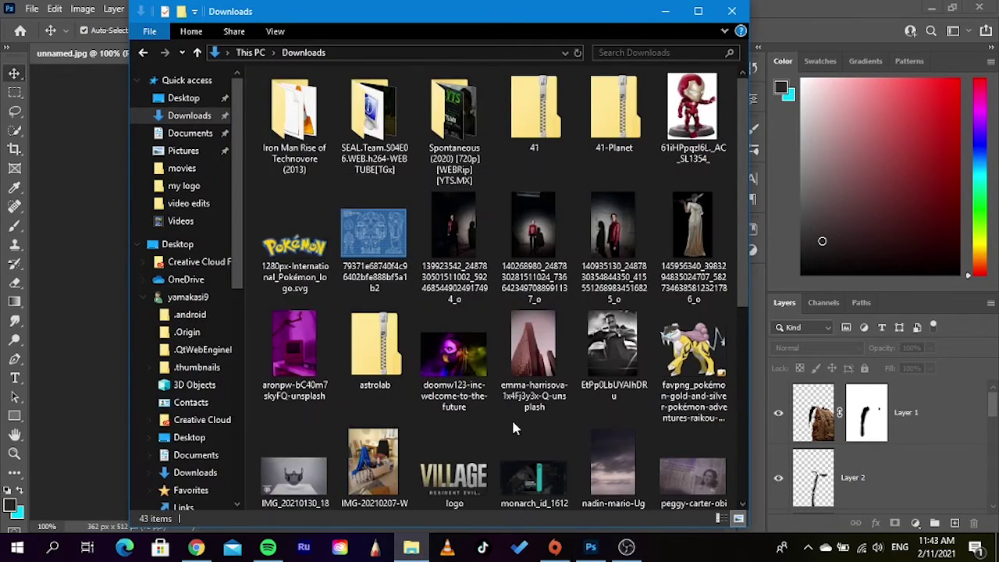
scroll(189, 265, "down", 1)
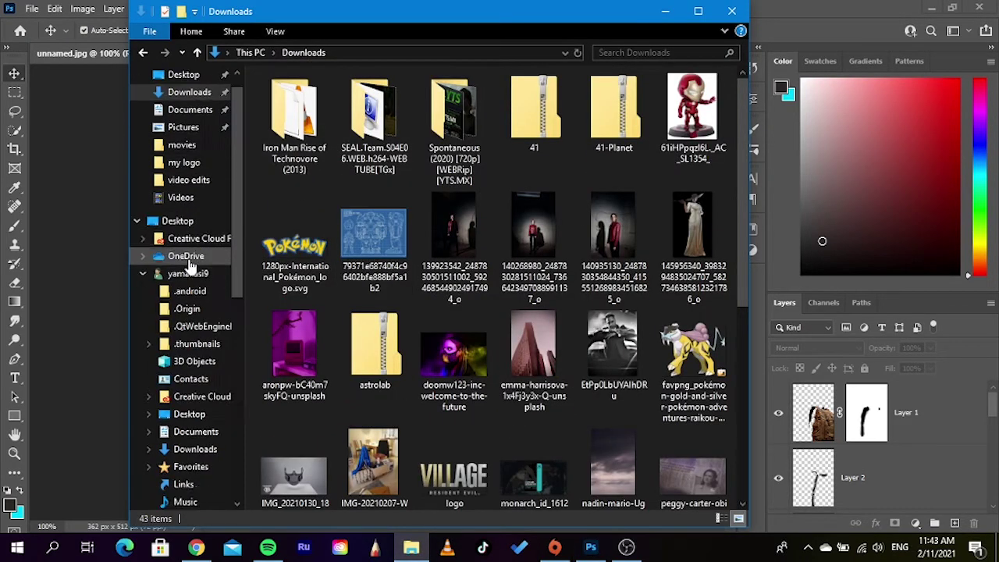
scroll(189, 266, "down", 3)
left_click(211, 379)
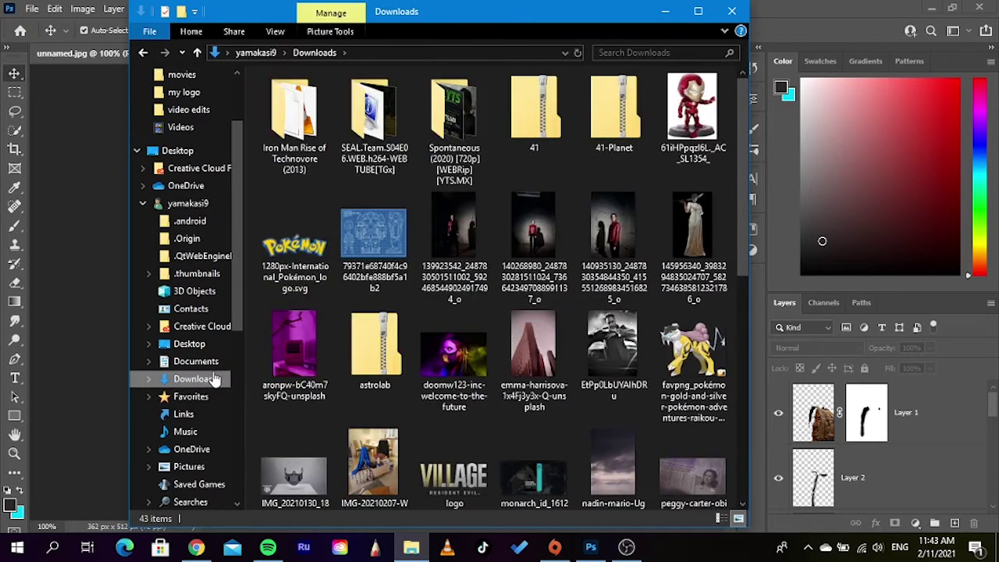
scroll(198, 402, "down", 2)
scroll(192, 414, "down", 2)
left_click(188, 425)
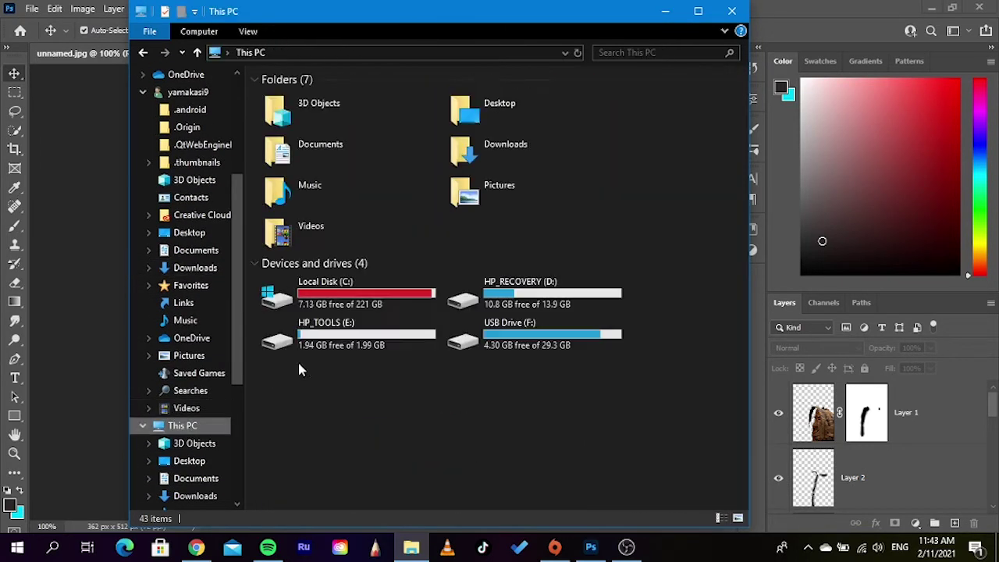
double_click(530, 341)
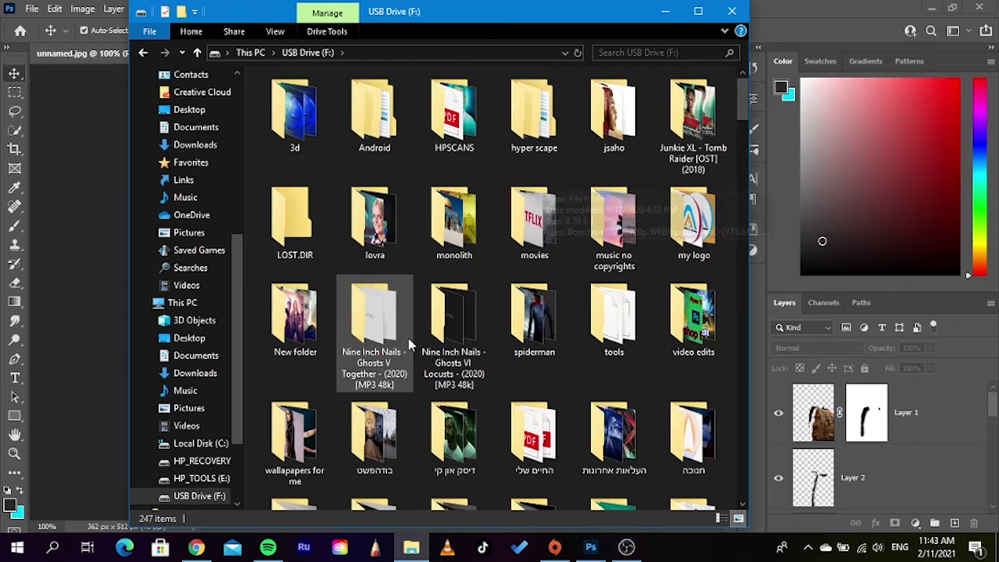
double_click(453, 437)
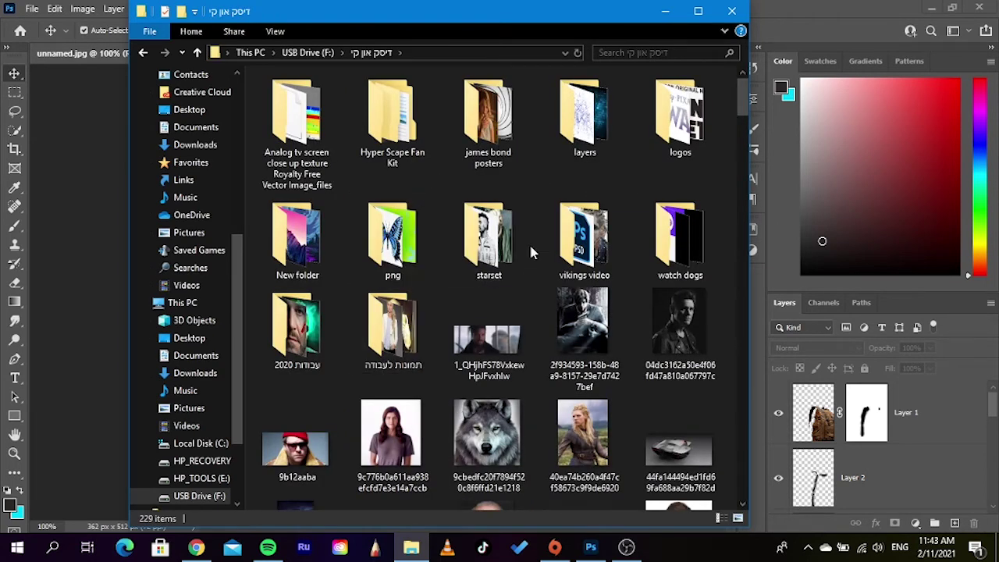
double_click(393, 238)
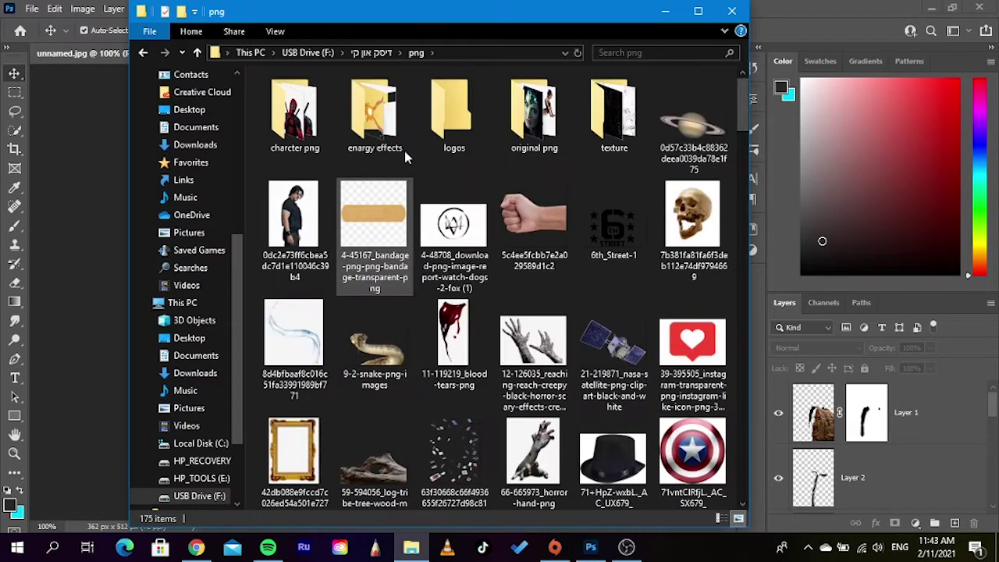
double_click(378, 125)
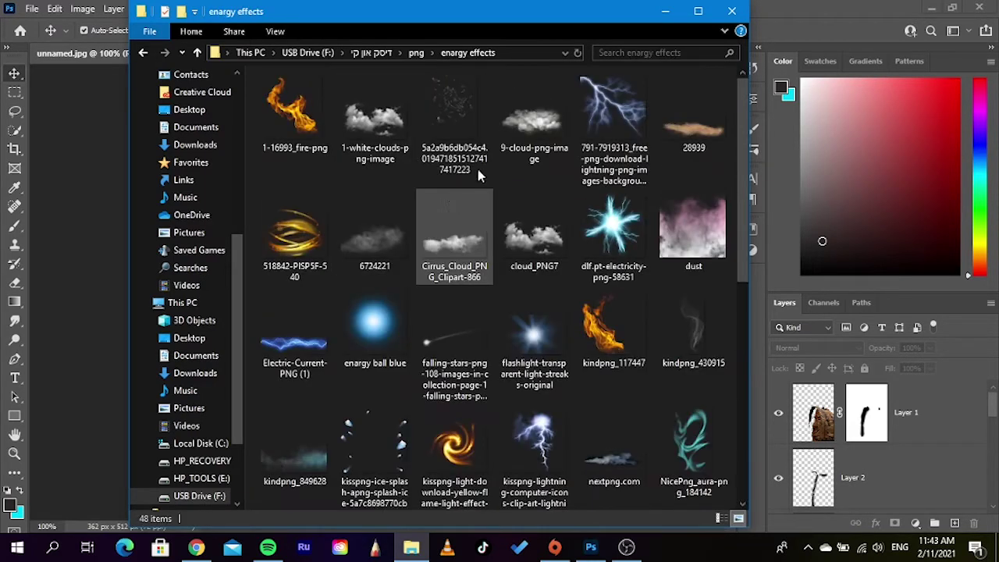
left_click_drag(494, 11, 842, 28)
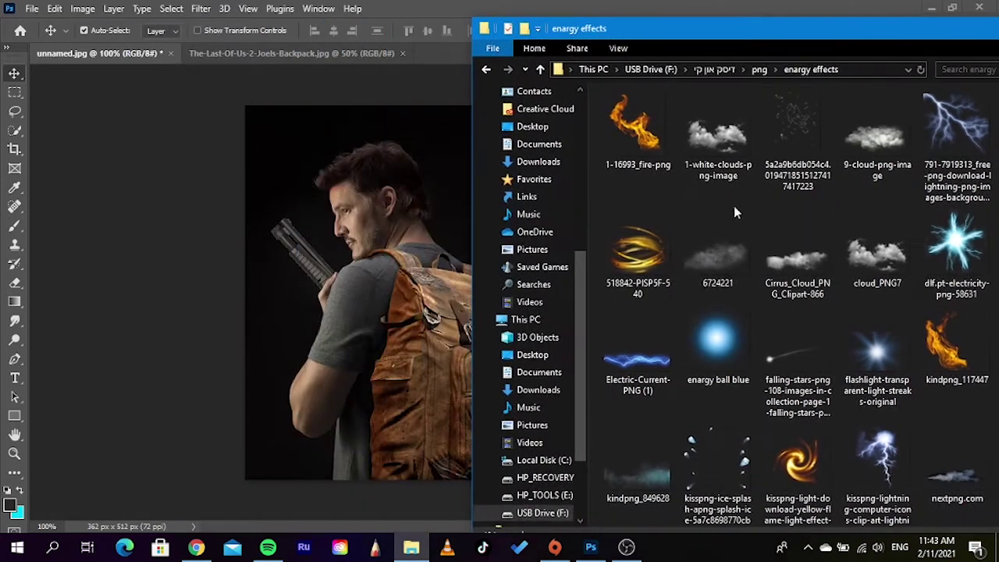
Step: Drop smoke image 6724221 onto the canvas, scale it to about 327% and shift it down
left_click_drag(722, 265, 365, 407)
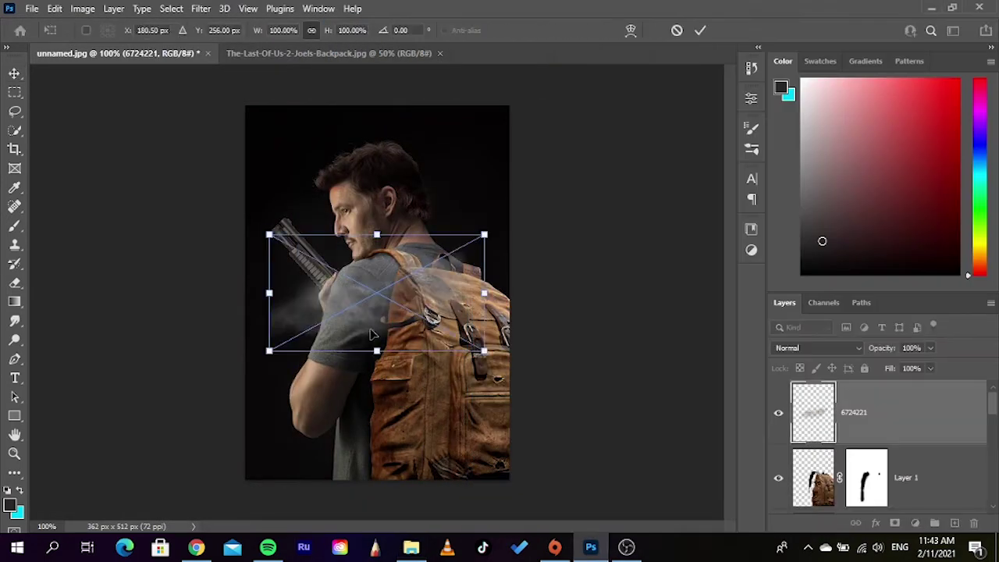
left_click_drag(421, 281, 422, 398)
left_click_drag(377, 350, 377, 272)
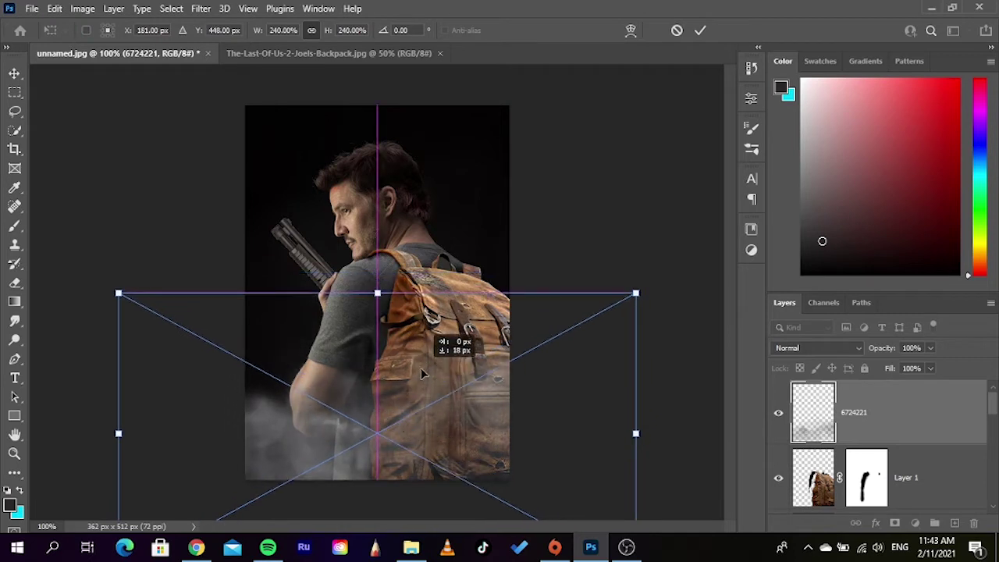
left_click_drag(423, 383, 376, 234)
left_click_drag(397, 334, 396, 306)
key("Return")
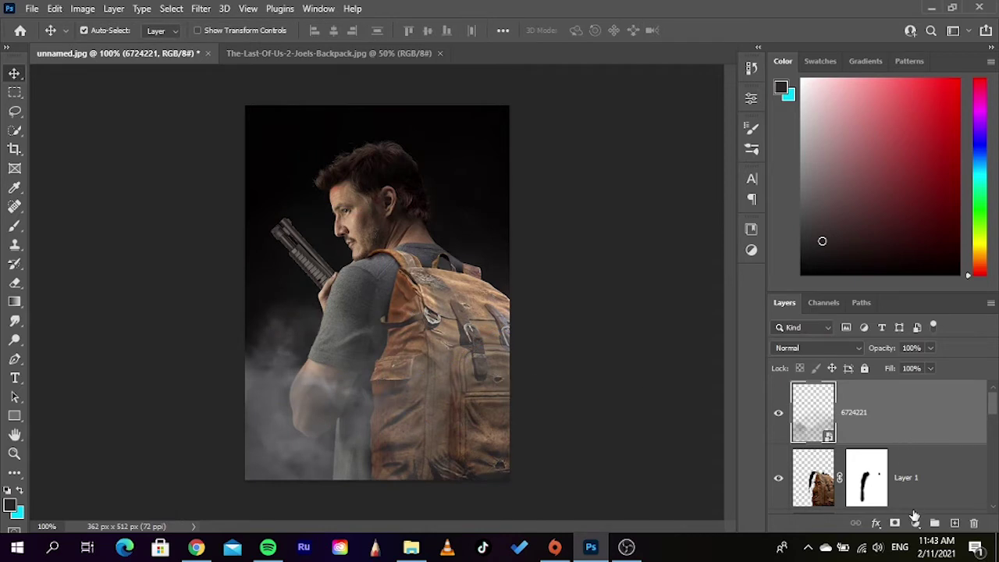
Step: Add a Black & White adjustment layer to turn the composite grayscale
left_click(914, 520)
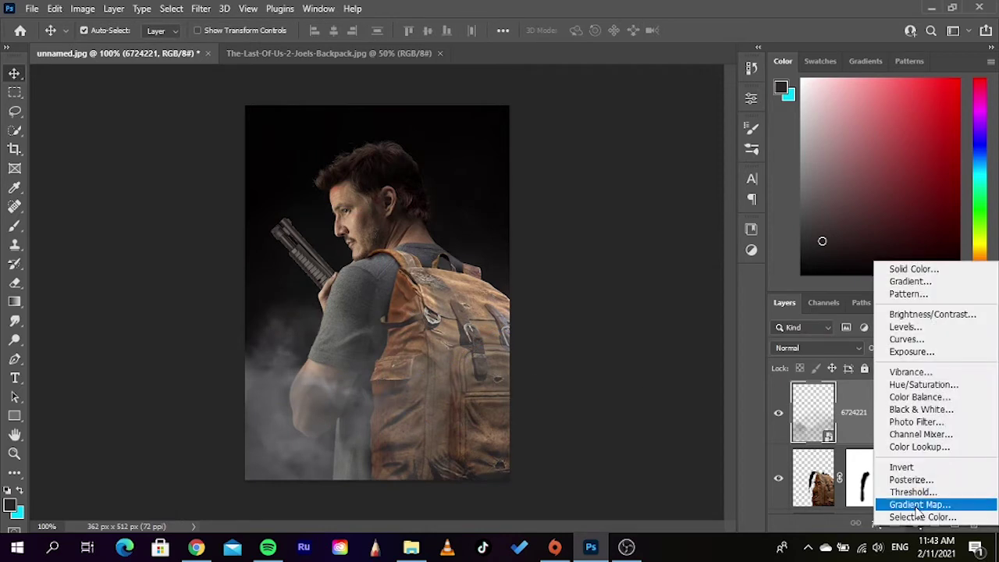
left_click(921, 409)
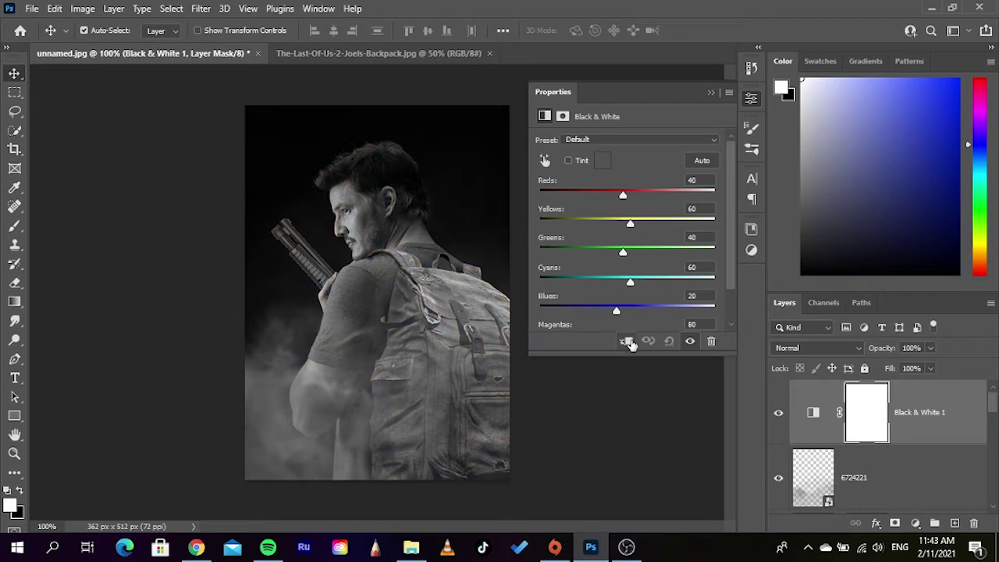
left_click(709, 92)
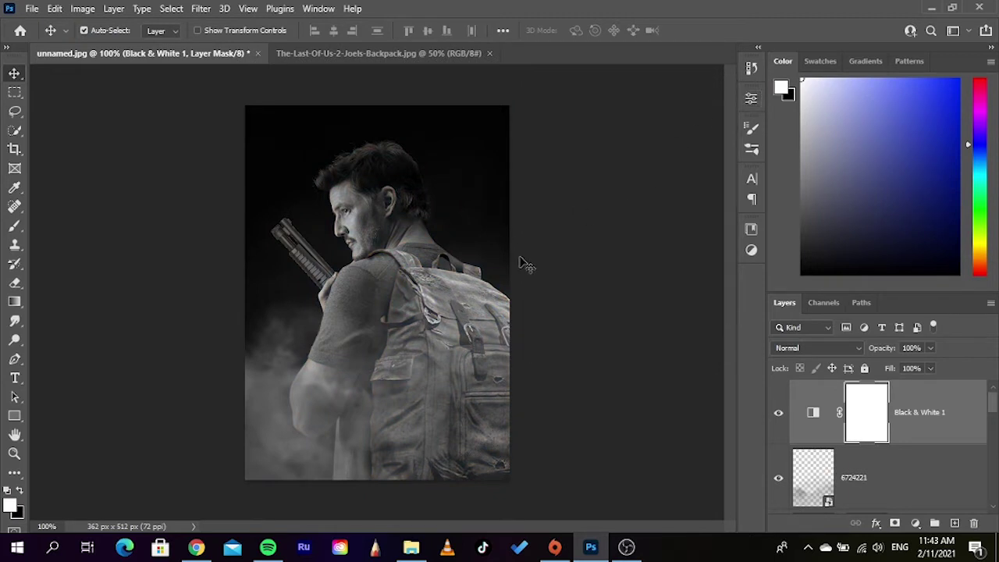
Step: Create an empty Layer 7 directly above Black & White 1
left_click(584, 276)
scroll(371, 223, "up", 1)
left_click_drag(406, 273, 421, 290)
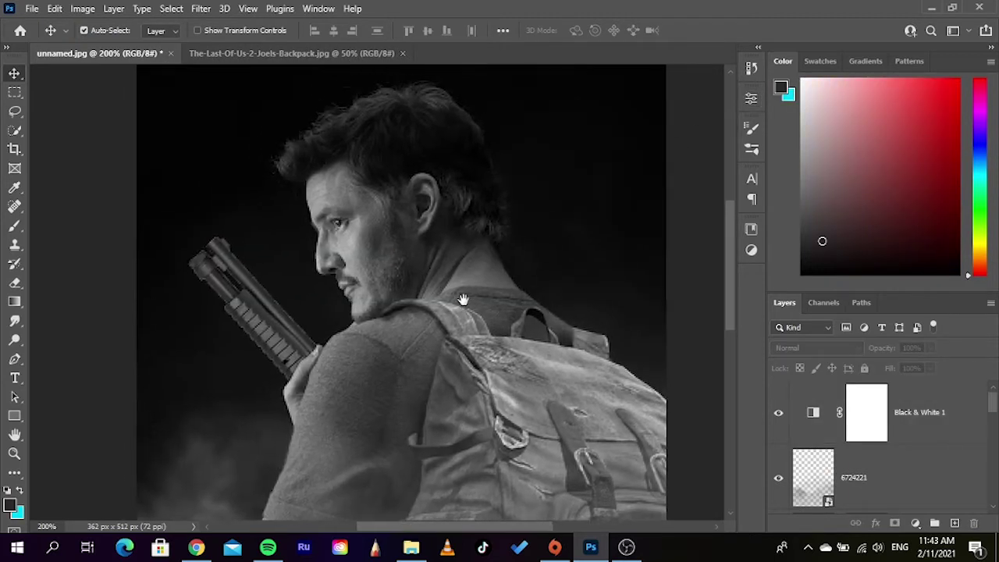
scroll(916, 440, "down", 1)
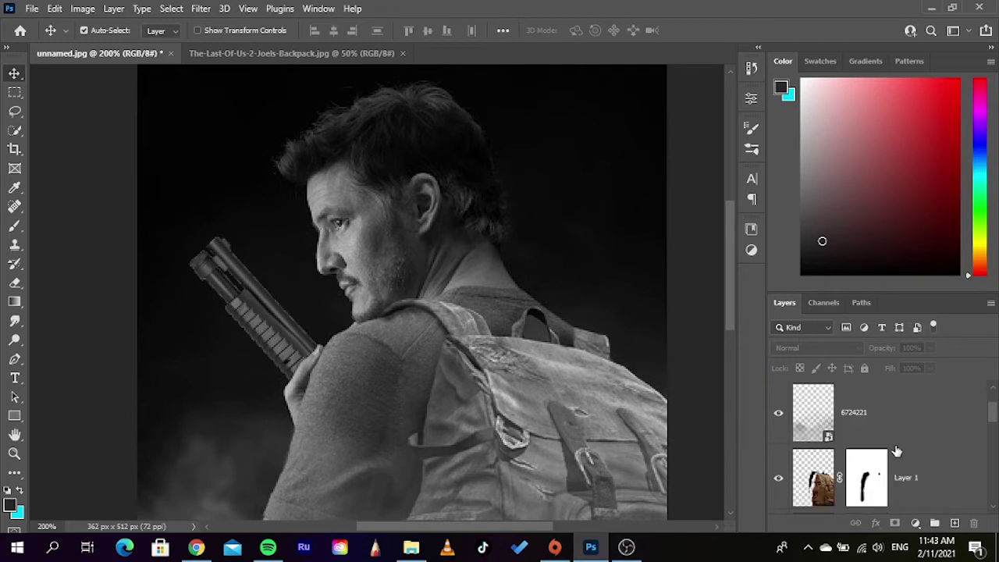
scroll(911, 438, "up", 1)
left_click(916, 439)
left_click(953, 523)
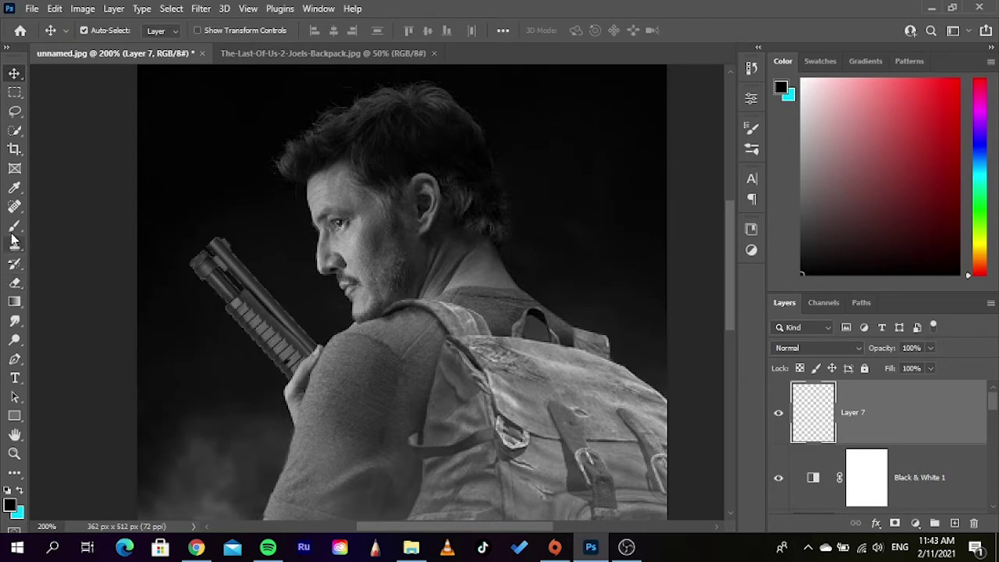
Step: With a 400 px brush, paint black over the backpack's upper right and set Layer 7 to Soft Light
left_click(14, 226)
key("ctrl+minus")
key("ctrl+minus")
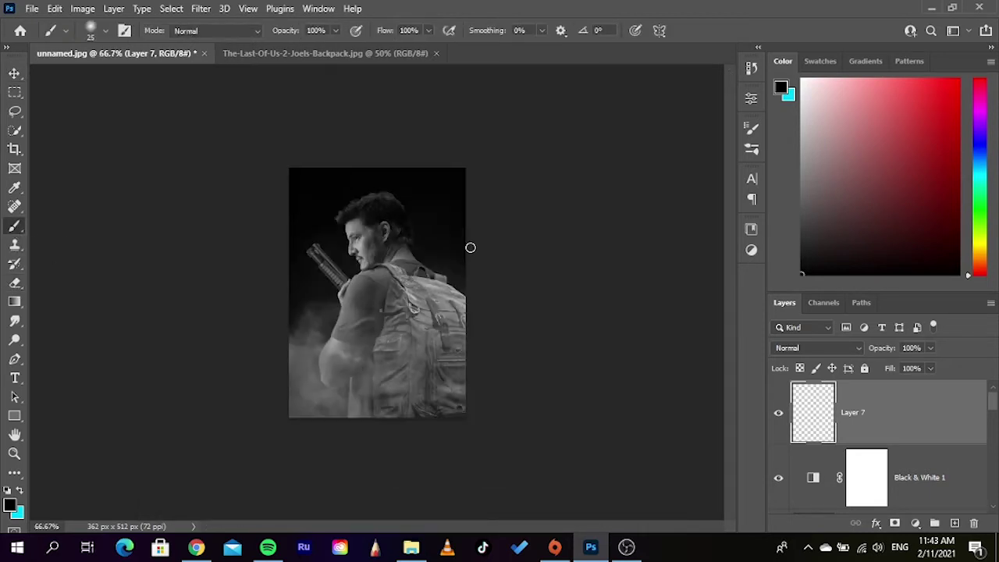
key("bracketright")
key("bracketright")
key("bracketright")
key("bracketright")
key("bracketright")
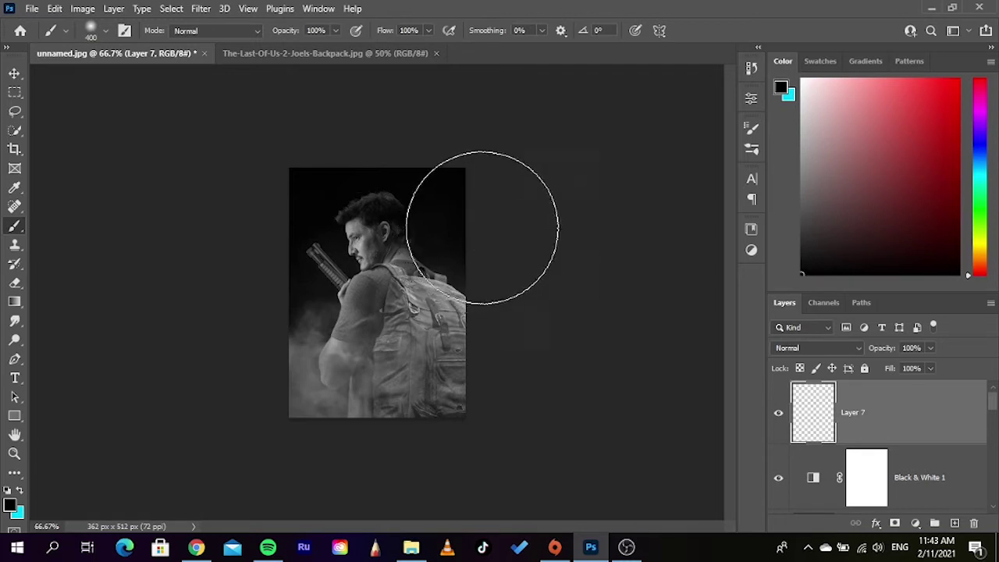
mouse_move(466, 219)
left_mouse_down()
mouse_move(480, 291)
mouse_move(442, 223)
mouse_move(464, 198)
mouse_move(481, 310)
left_mouse_up()
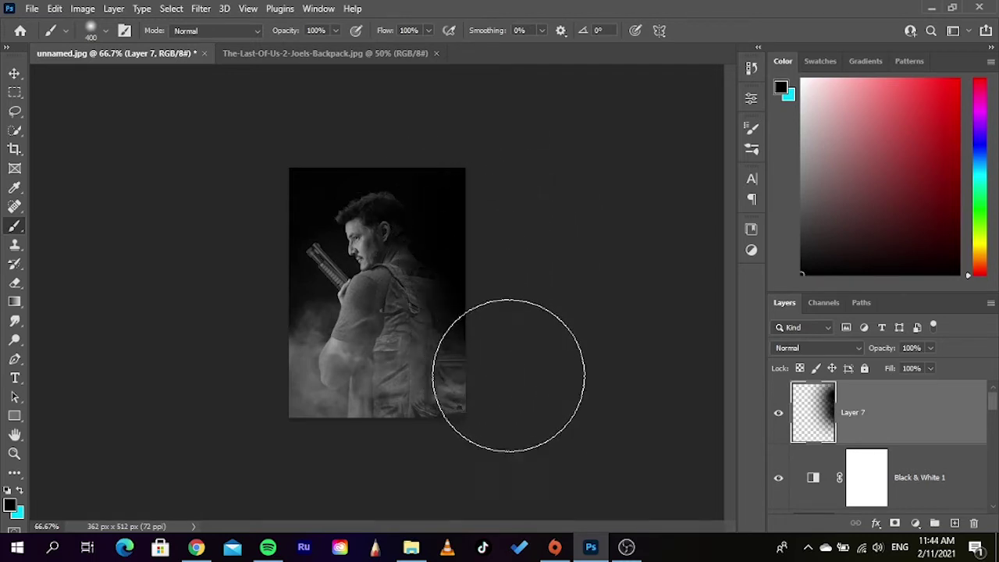
left_click(809, 348)
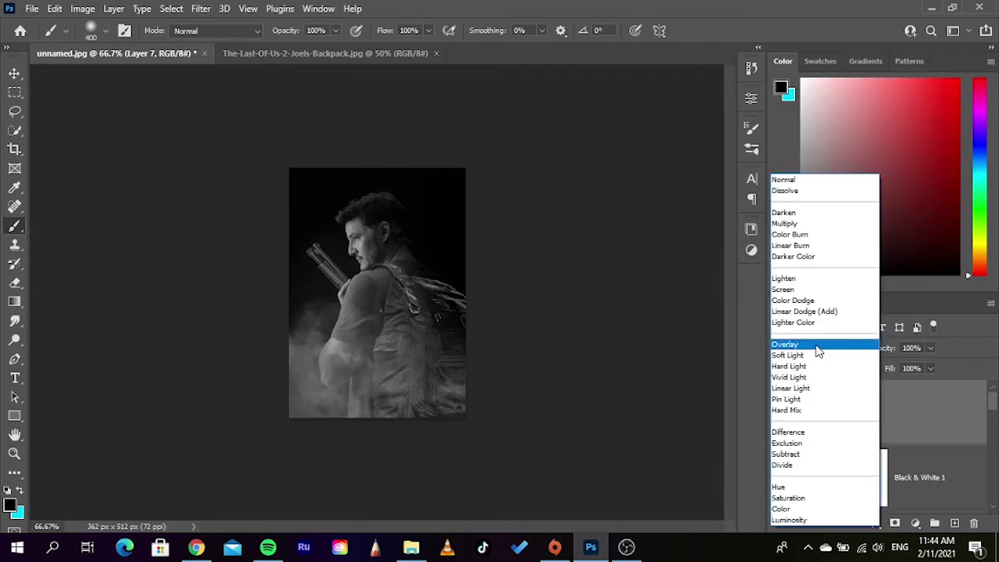
left_click(817, 359)
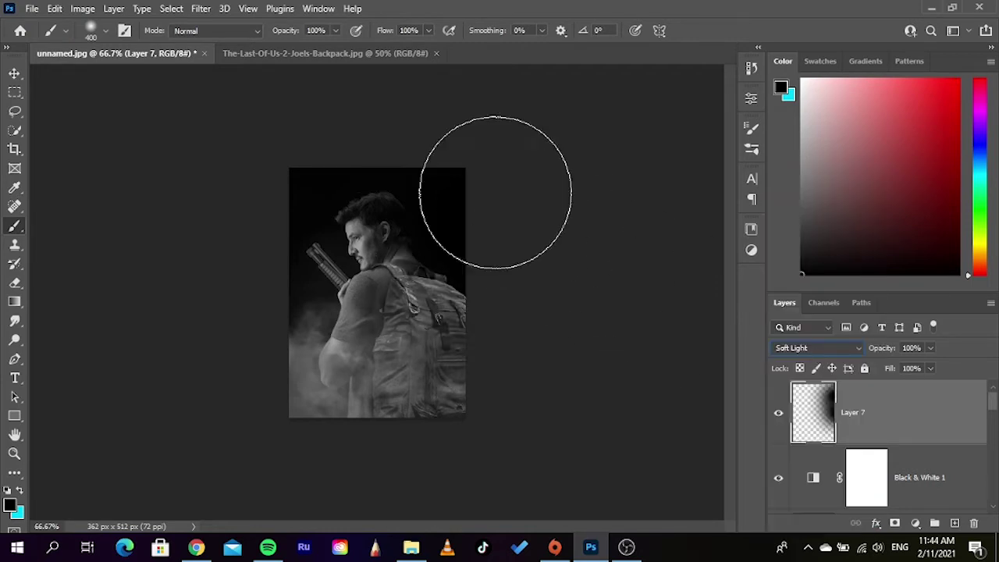
Step: Darken the area left of the figure and the bottom edge, then view at 100% and deselect
mouse_move(312, 256)
left_mouse_down()
mouse_move(277, 279)
mouse_move(268, 323)
mouse_move(268, 367)
mouse_move(284, 401)
mouse_move(257, 214)
mouse_move(263, 223)
left_mouse_up()
mouse_move(352, 441)
left_mouse_down()
mouse_move(323, 457)
mouse_move(462, 446)
mouse_move(326, 453)
mouse_move(299, 444)
mouse_move(415, 427)
mouse_move(387, 397)
mouse_move(426, 397)
mouse_move(436, 418)
mouse_move(415, 357)
mouse_move(430, 386)
mouse_move(411, 364)
mouse_move(422, 301)
mouse_move(422, 364)
left_mouse_up()
key("bracketleft")
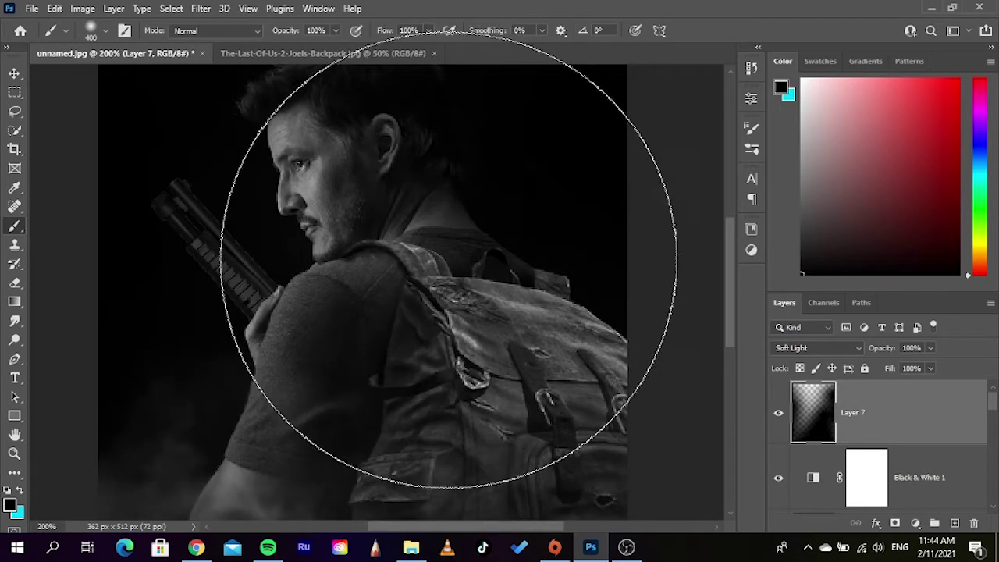
key("bracketleft")
key("bracketleft")
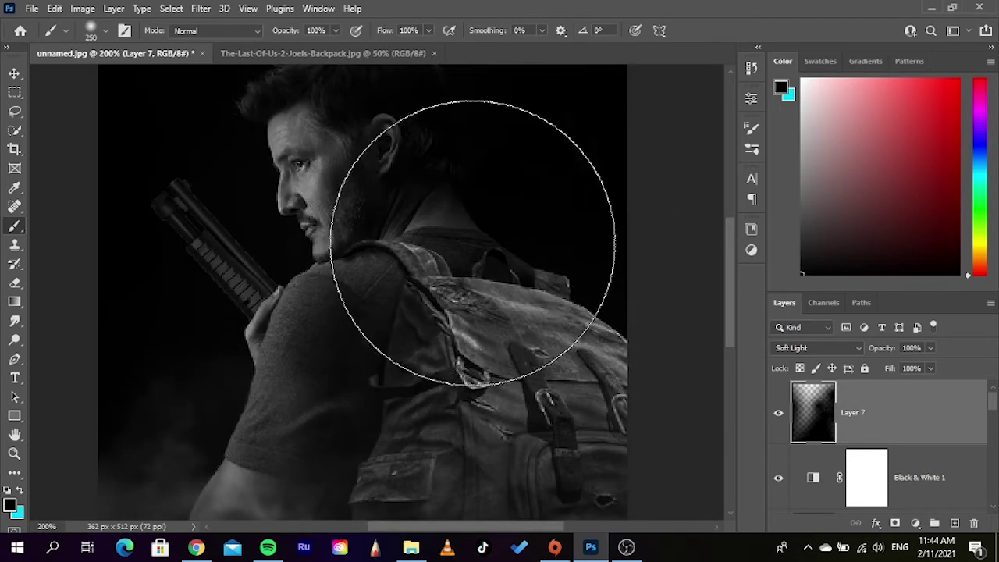
left_click_drag(510, 233, 520, 286)
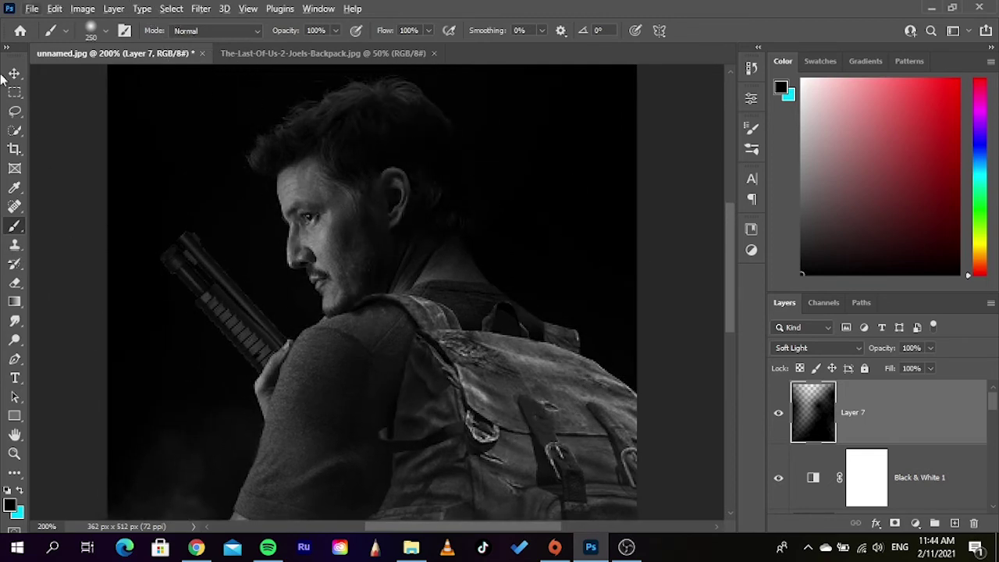
left_click(14, 74)
key("ctrl+1")
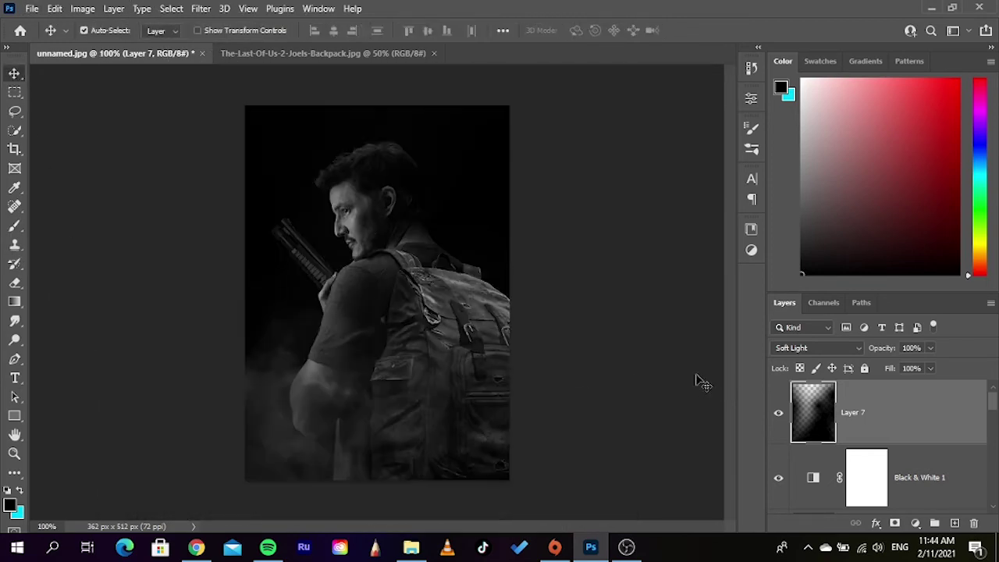
left_click(624, 376)
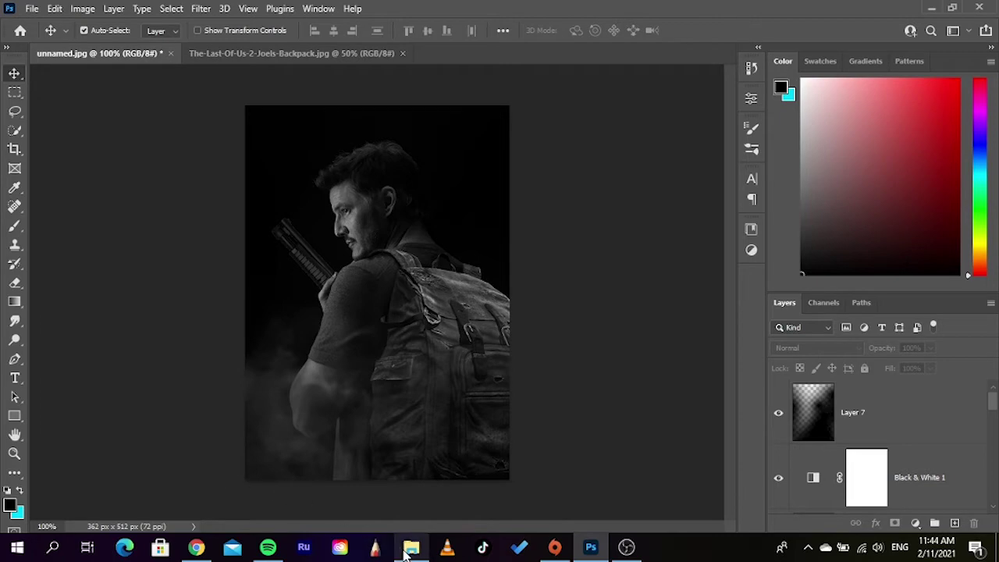
Step: In Chrome, close the pngkit tab and the shotgun image preview
left_click(196, 546)
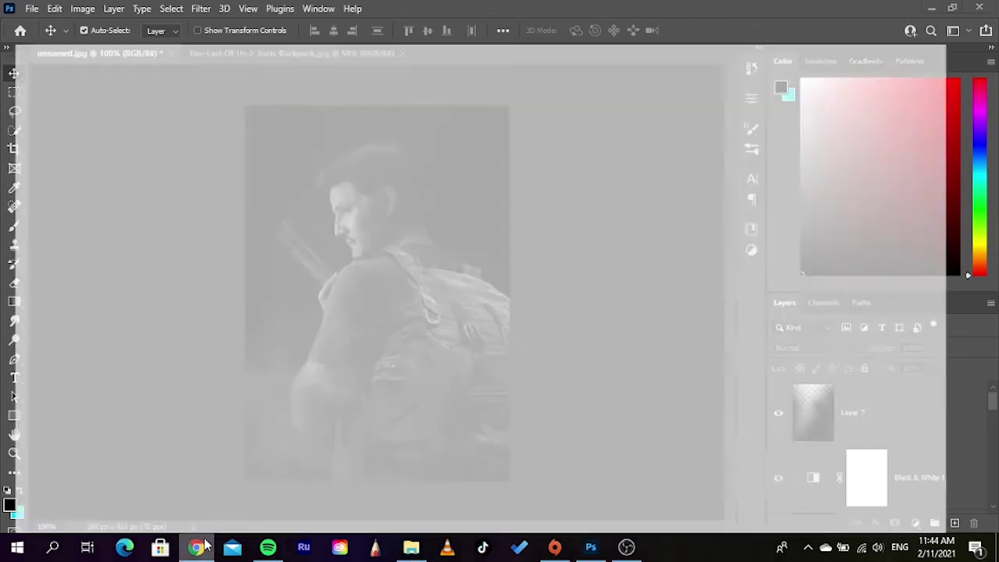
left_click(344, 13)
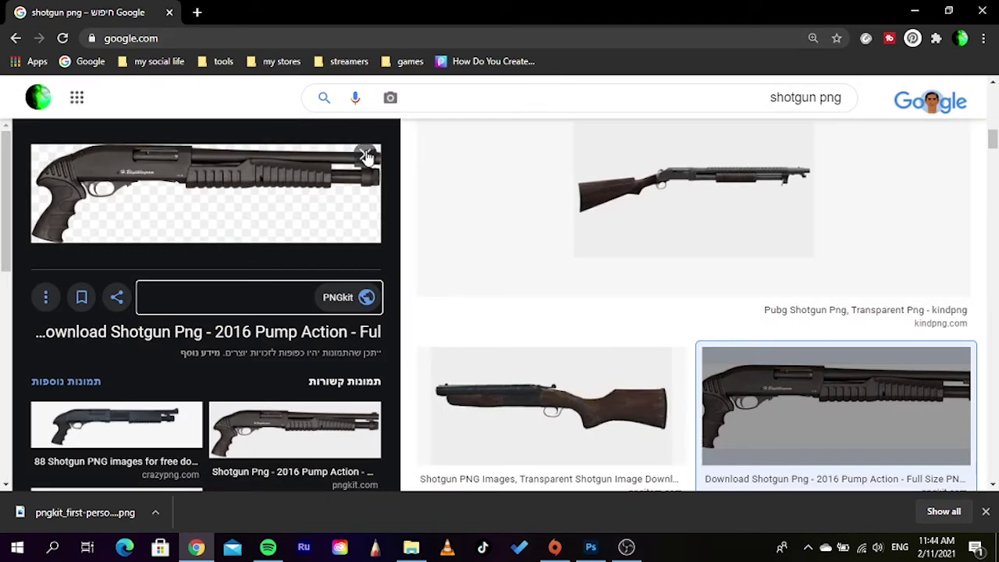
left_click(366, 156)
scroll(499, 313, "up", 5)
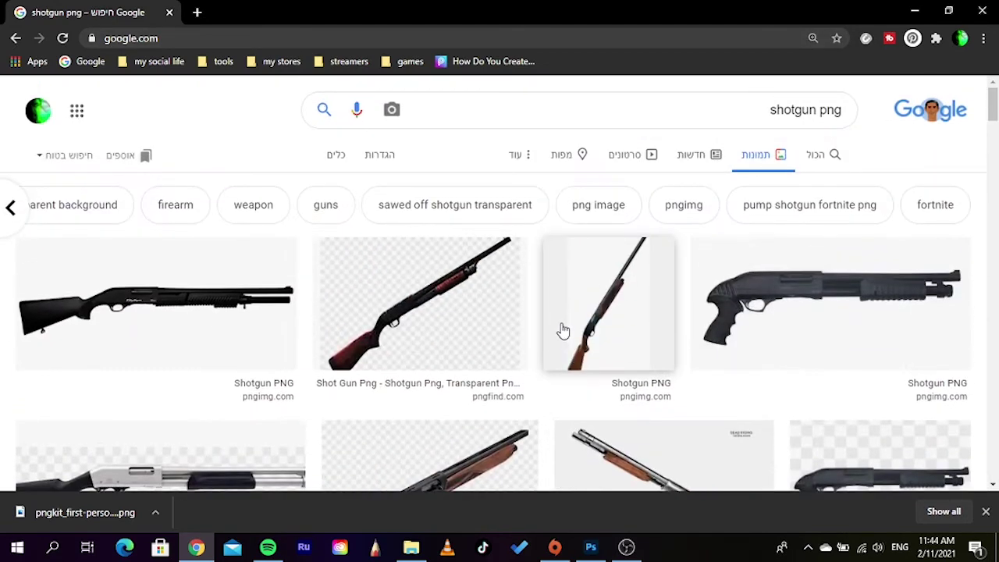
Step: Search Google Images for 'last of us zombies png'
left_click(744, 109)
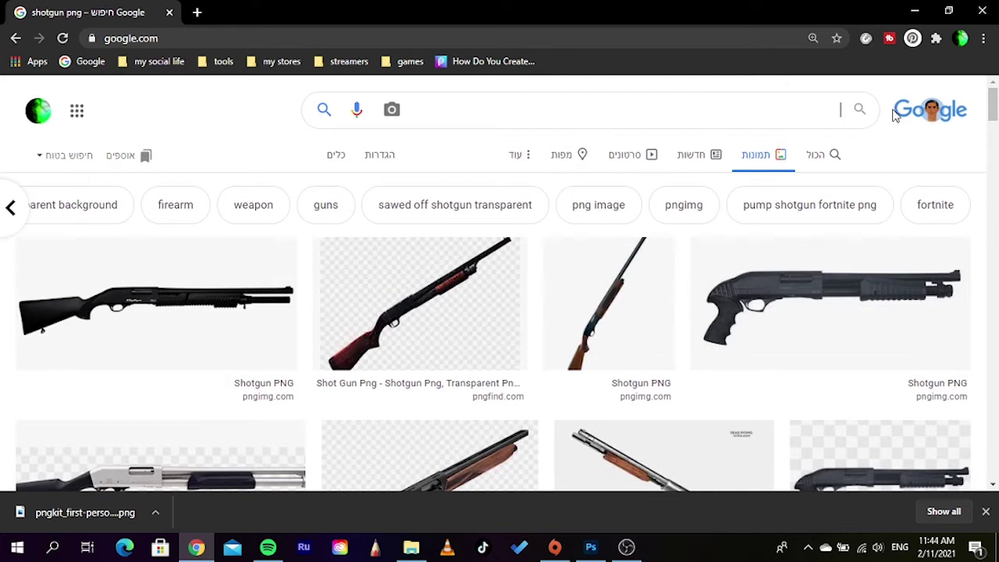
type("last")
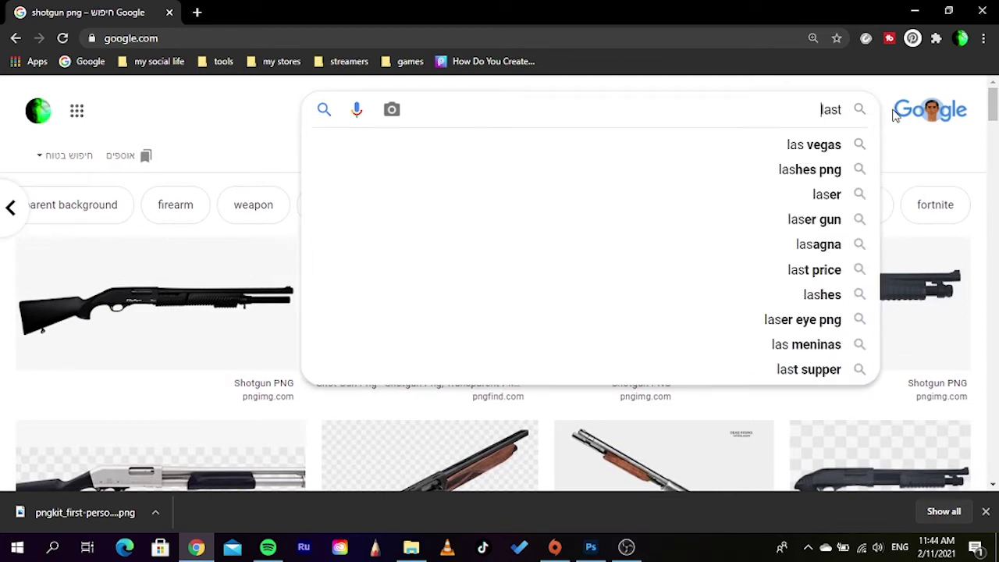
type(" of us")
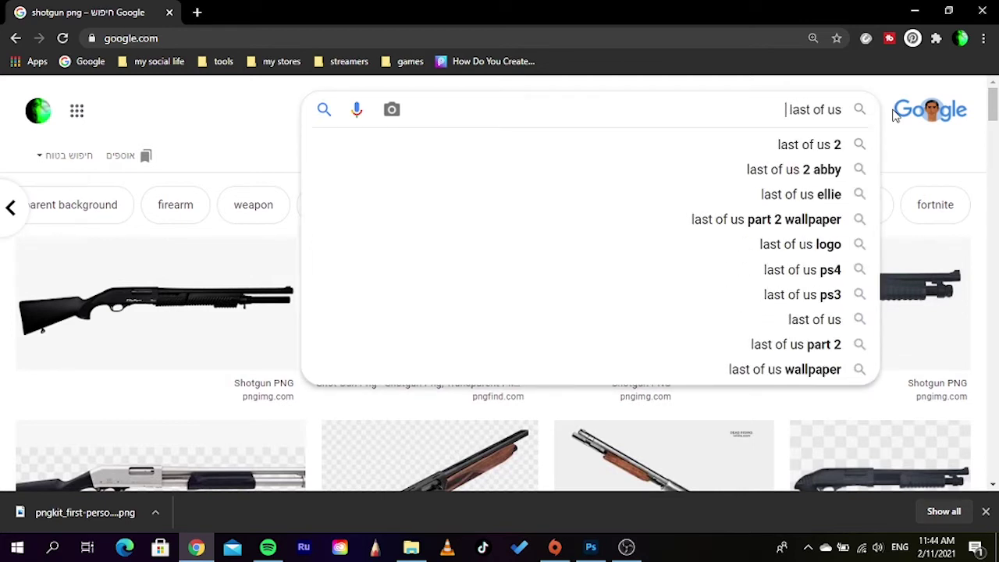
type(" zombi")
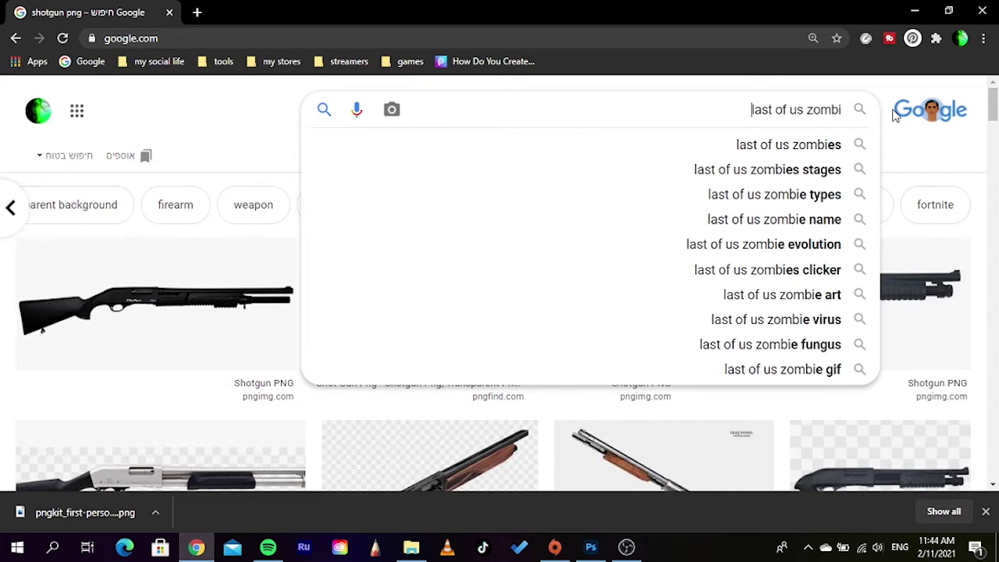
type("es png")
key("Return")
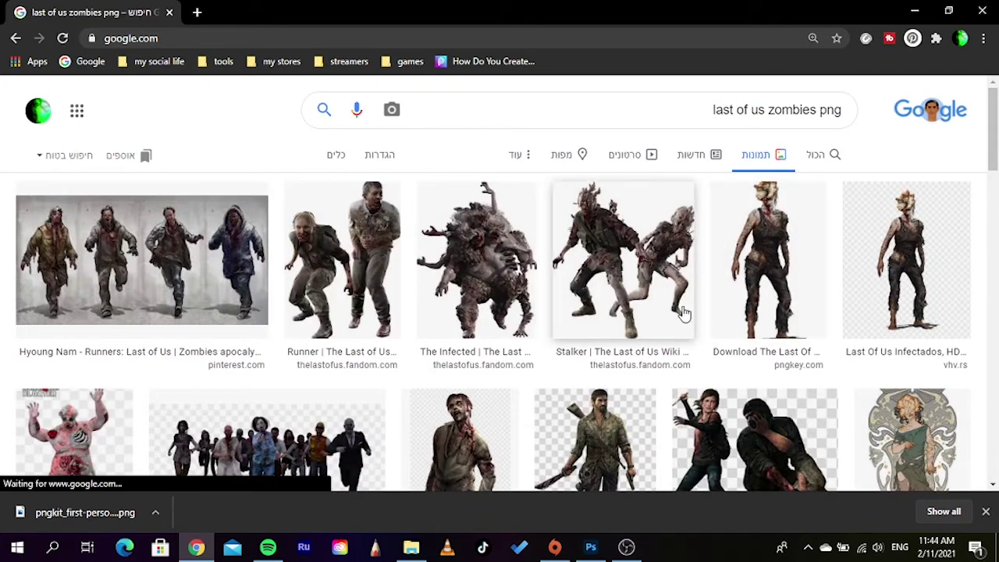
scroll(486, 337, "down", 1)
scroll(486, 336, "down", 1)
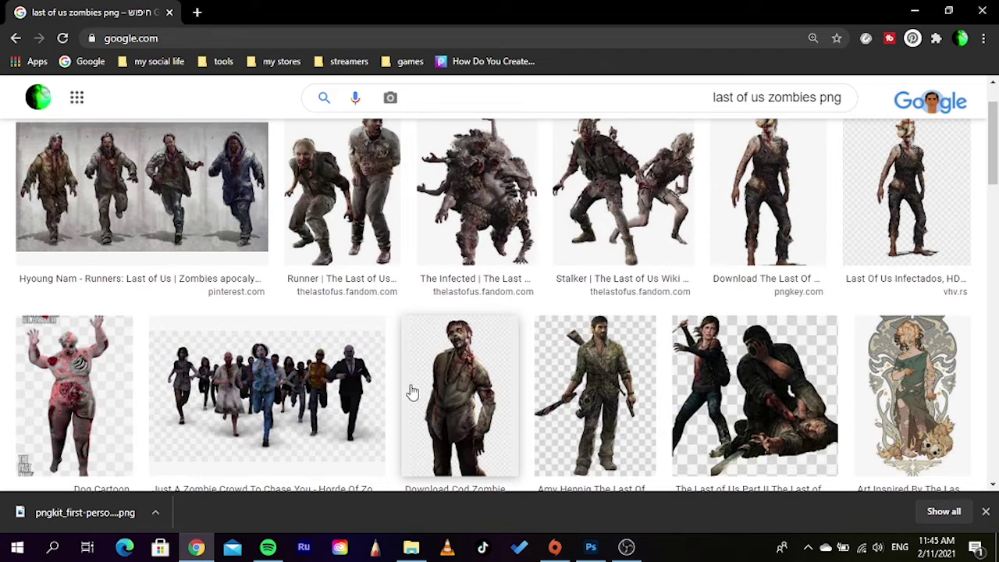
scroll(412, 391, "down", 2)
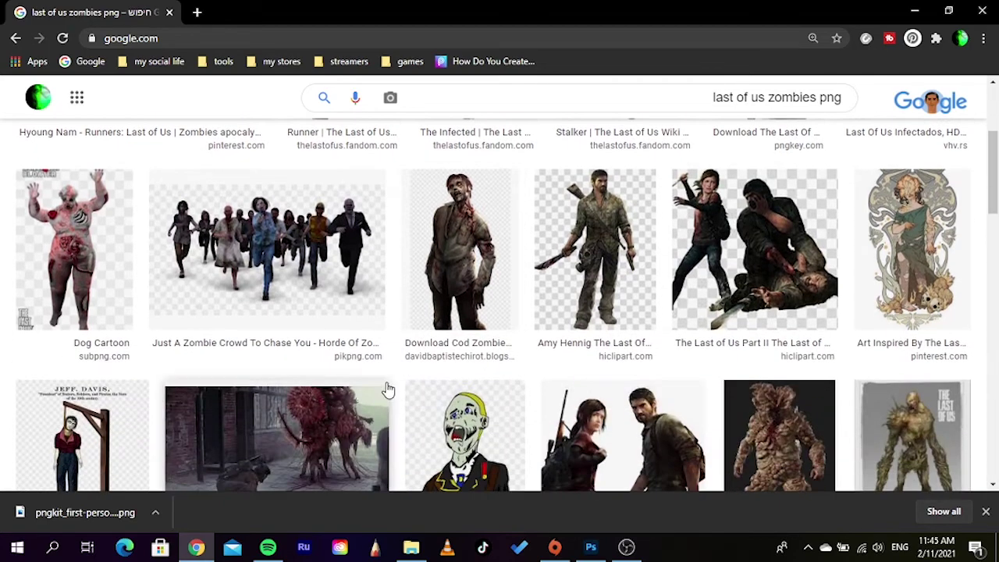
left_click(449, 273)
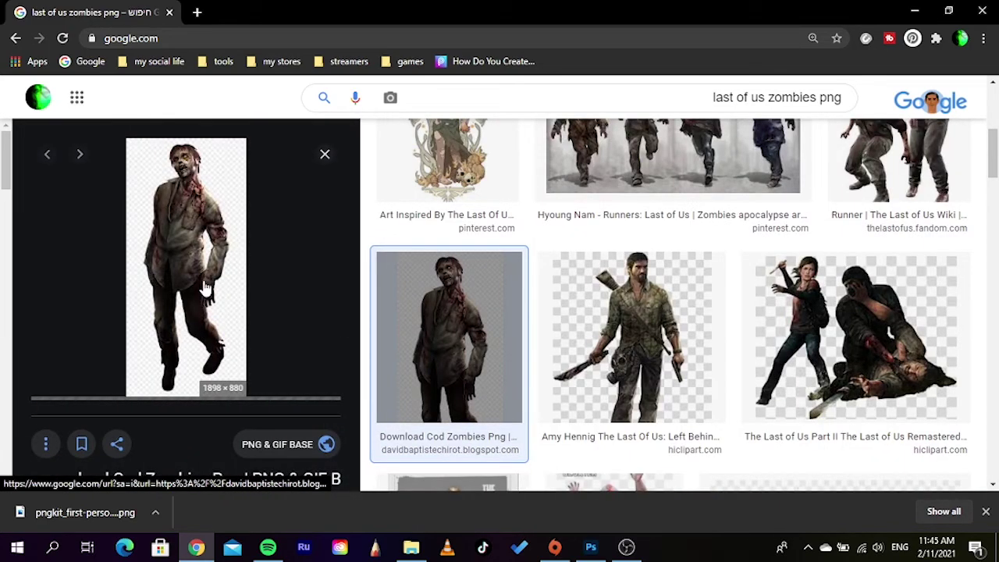
scroll(207, 333, "down", 2)
scroll(207, 333, "down", 2)
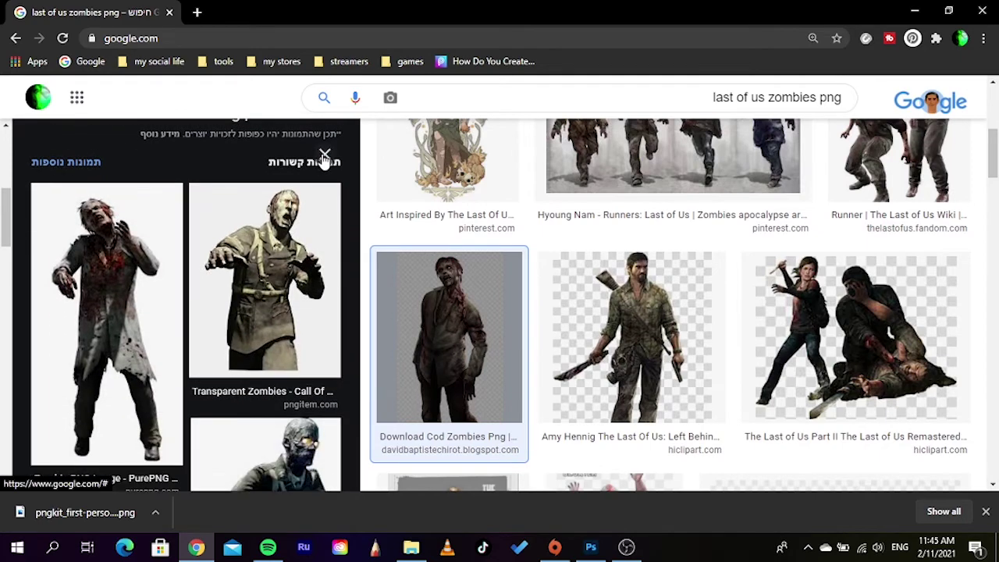
left_click(325, 156)
scroll(585, 386, "down", 2)
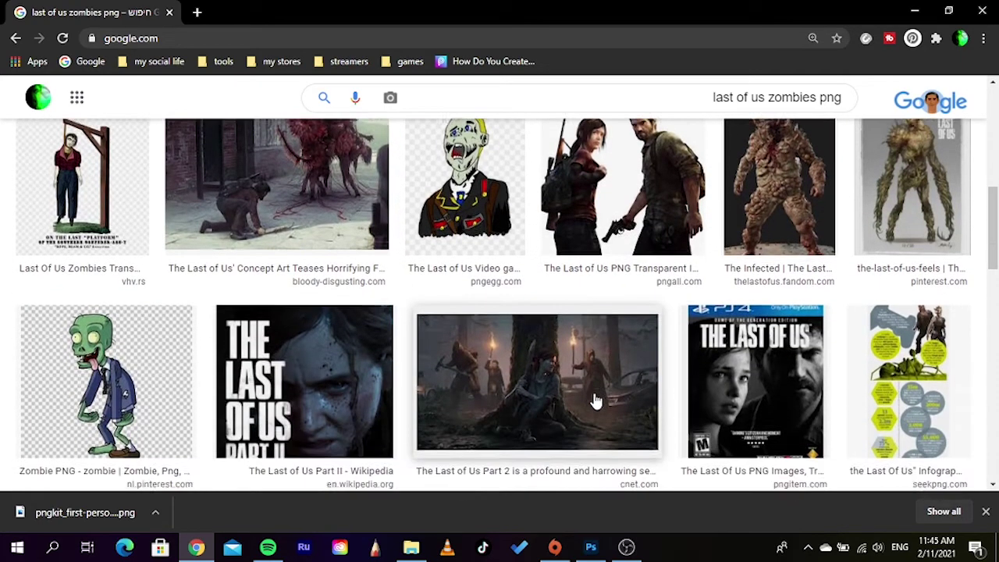
scroll(515, 410, "down", 2)
scroll(476, 413, "down", 1)
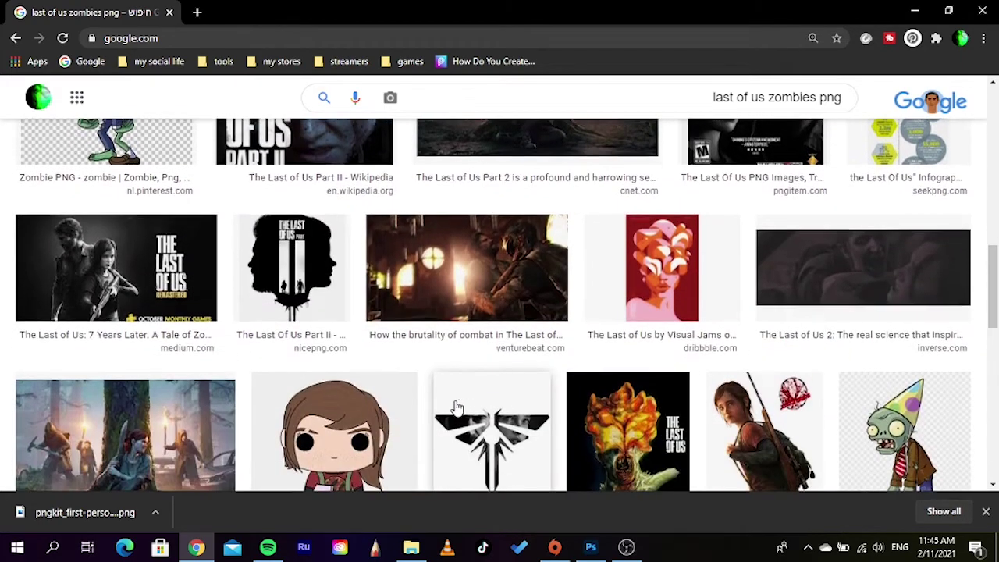
scroll(468, 405, "down", 3)
scroll(546, 390, "up", 2)
scroll(537, 408, "down", 2)
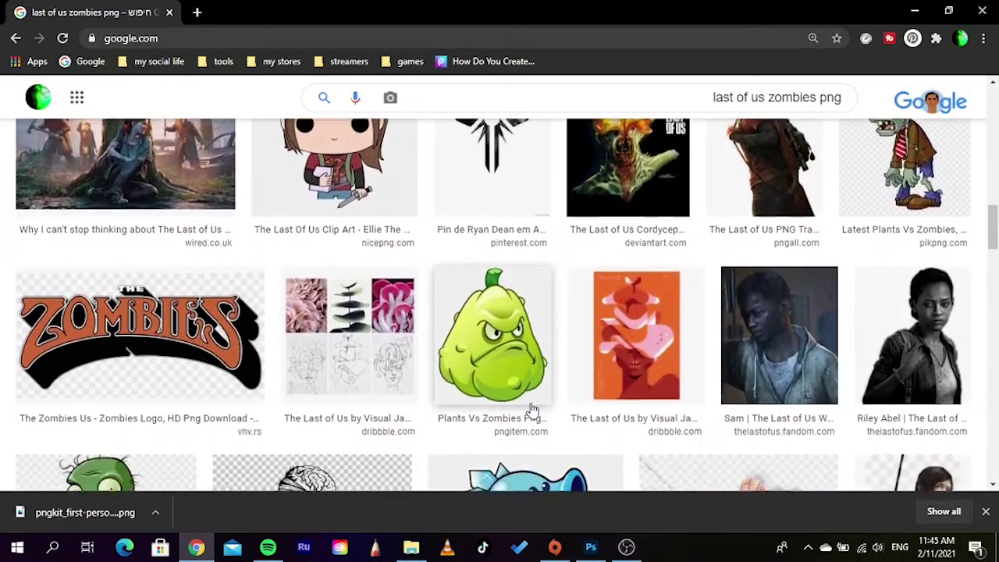
scroll(530, 412, "down", 1)
scroll(531, 412, "down", 2)
scroll(552, 424, "down", 1)
scroll(507, 406, "down", 3)
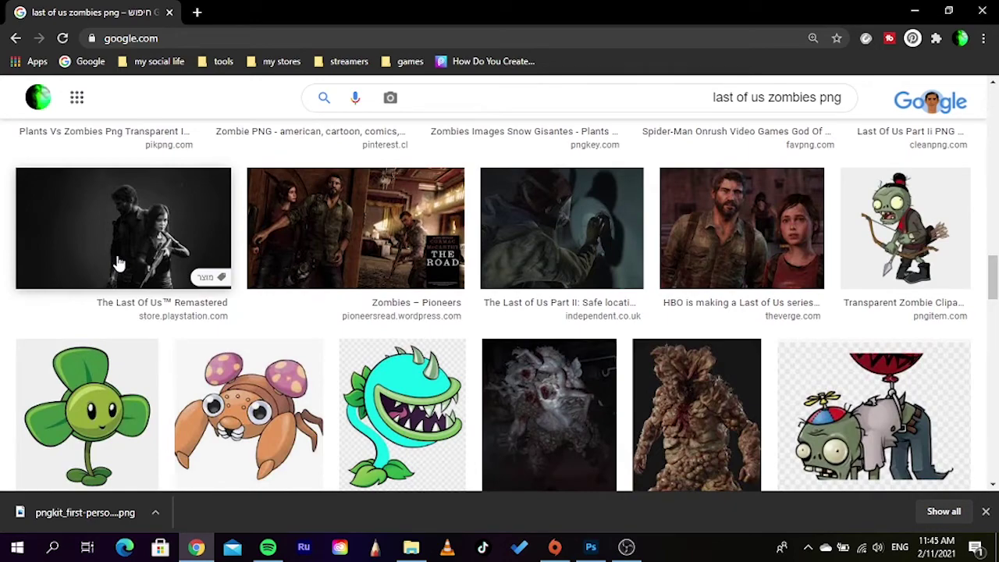
scroll(196, 335, "down", 2)
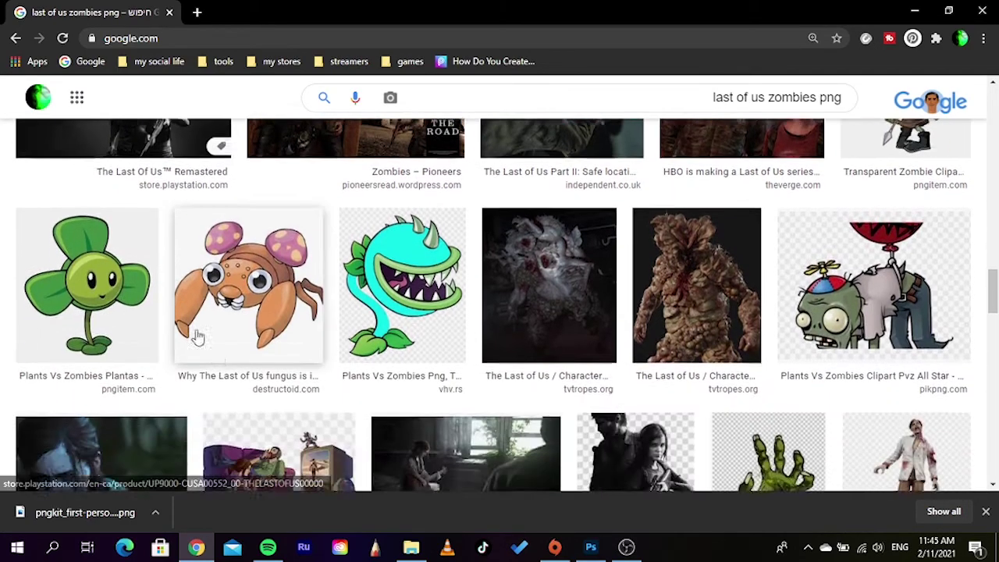
scroll(216, 330, "down", 2)
scroll(218, 336, "down", 2)
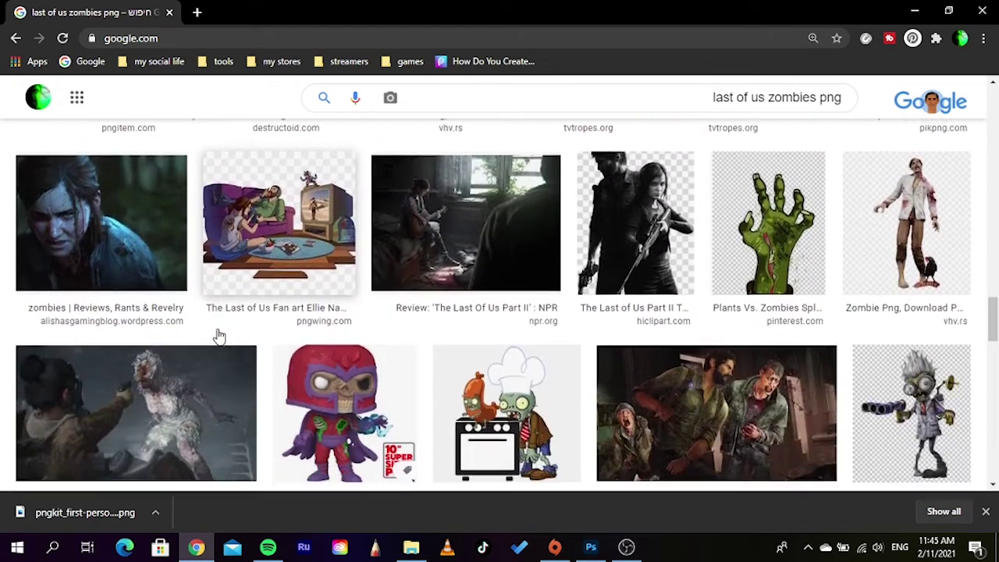
scroll(217, 334, "down", 1)
scroll(222, 344, "down", 2)
scroll(256, 374, "down", 2)
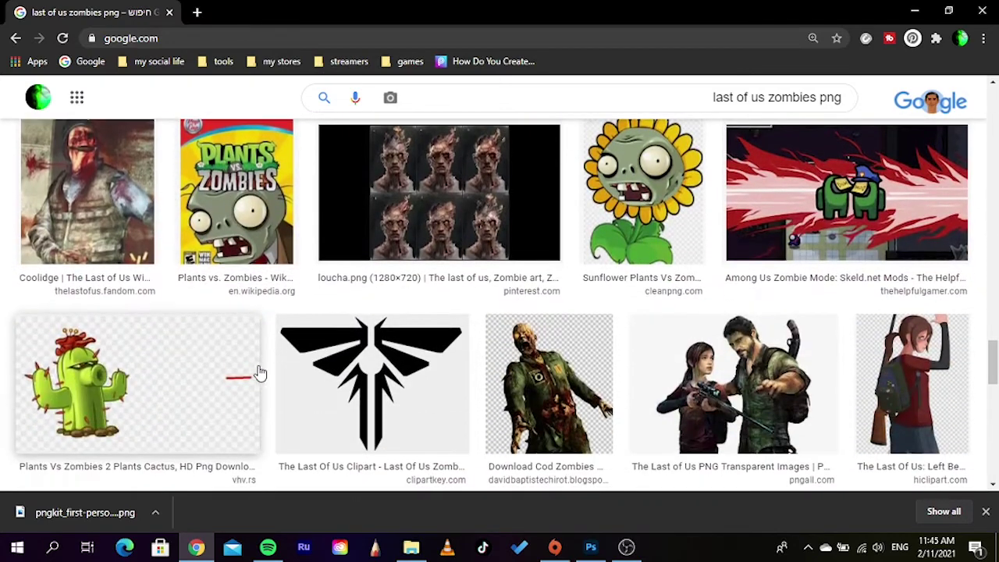
scroll(318, 369, "down", 1)
scroll(391, 357, "down", 1)
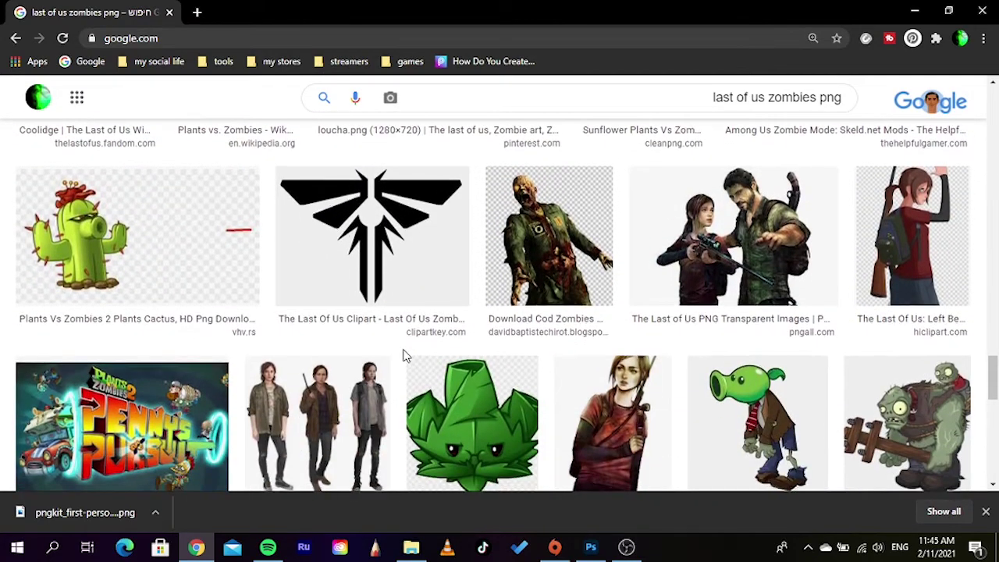
scroll(406, 352, "down", 1)
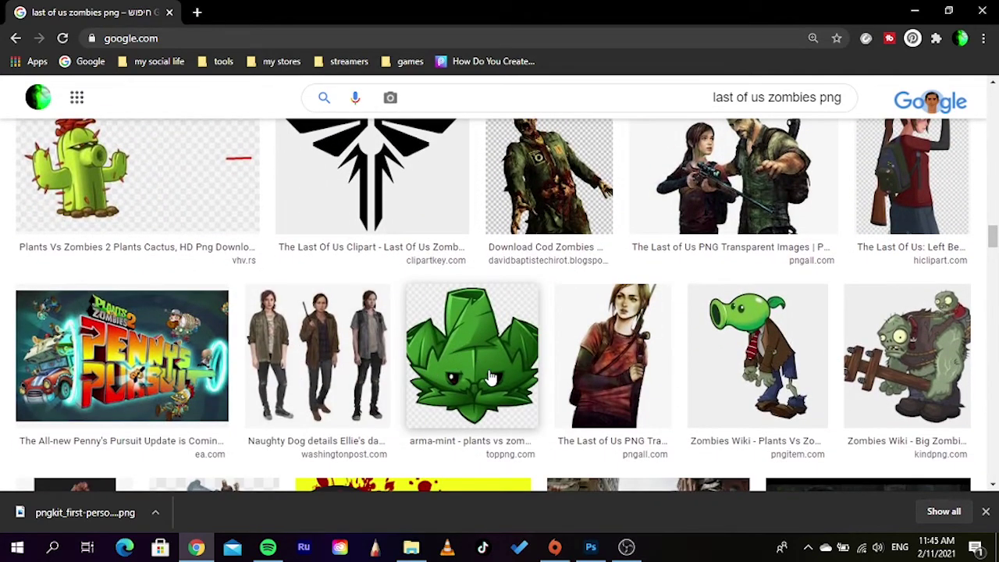
scroll(492, 380, "down", 3)
scroll(446, 395, "down", 1)
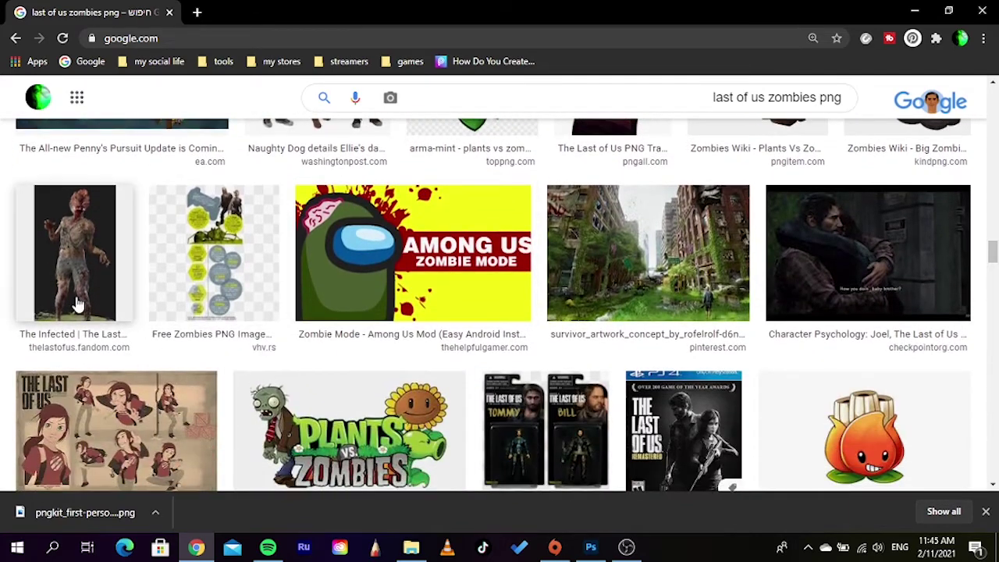
left_click(78, 303)
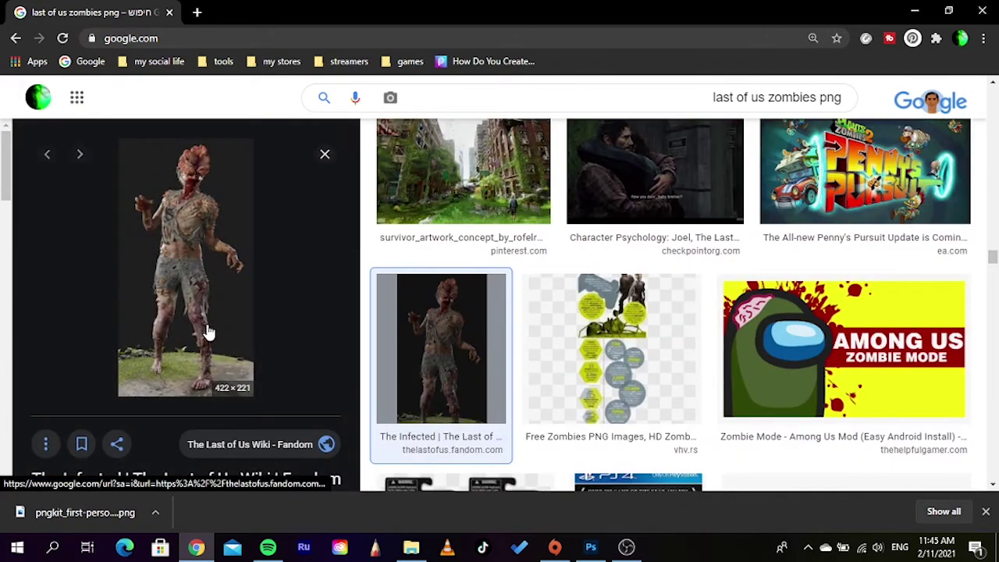
scroll(208, 333, "down", 2)
scroll(239, 370, "down", 2)
scroll(239, 390, "down", 1)
scroll(163, 357, "down", 1)
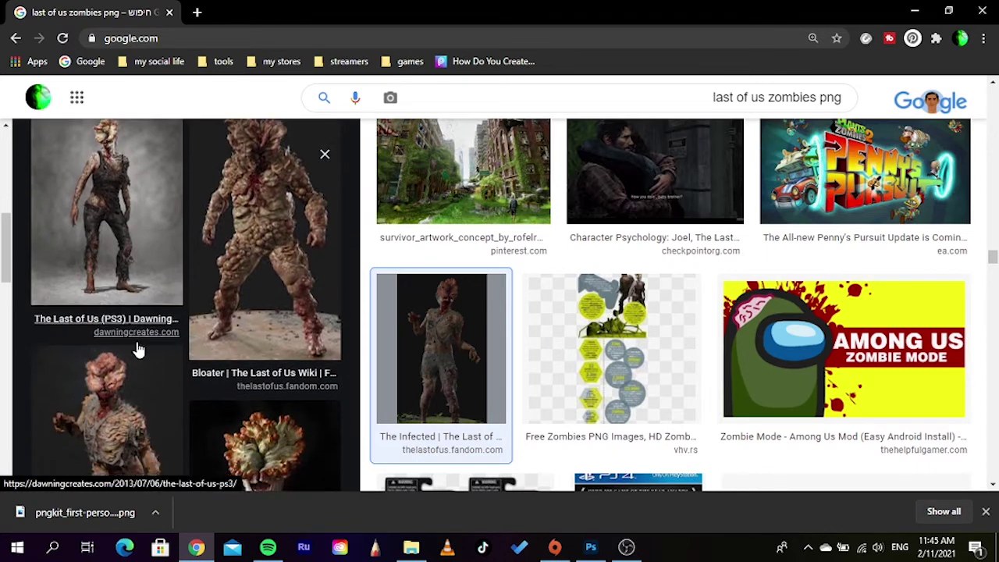
scroll(137, 351, "down", 1)
scroll(164, 364, "down", 2)
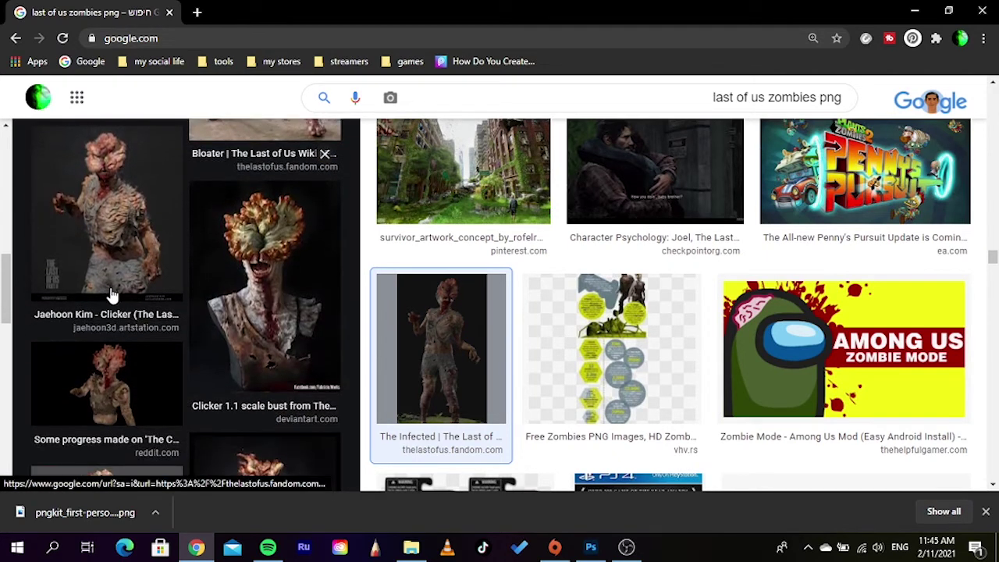
scroll(111, 295, "down", 1)
scroll(125, 351, "down", 2)
scroll(134, 361, "down", 1)
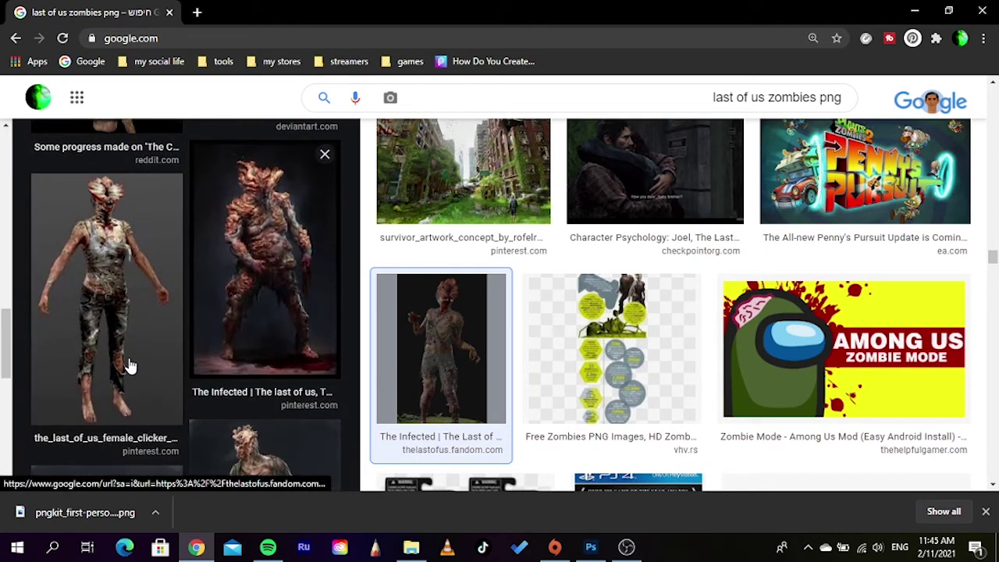
scroll(130, 366, "down", 2)
scroll(224, 356, "down", 1)
scroll(146, 364, "down", 2)
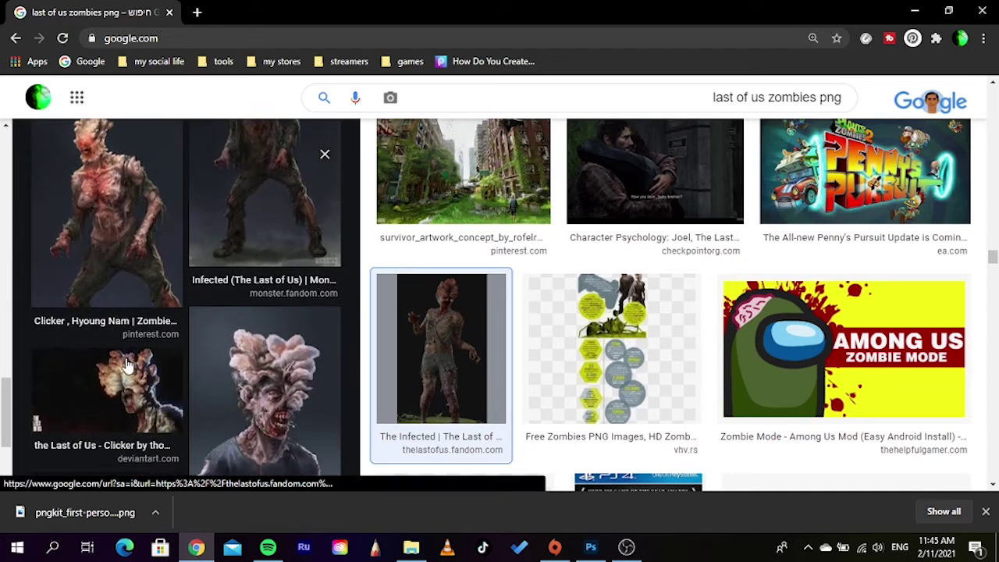
scroll(128, 368, "down", 2)
scroll(156, 384, "down", 1)
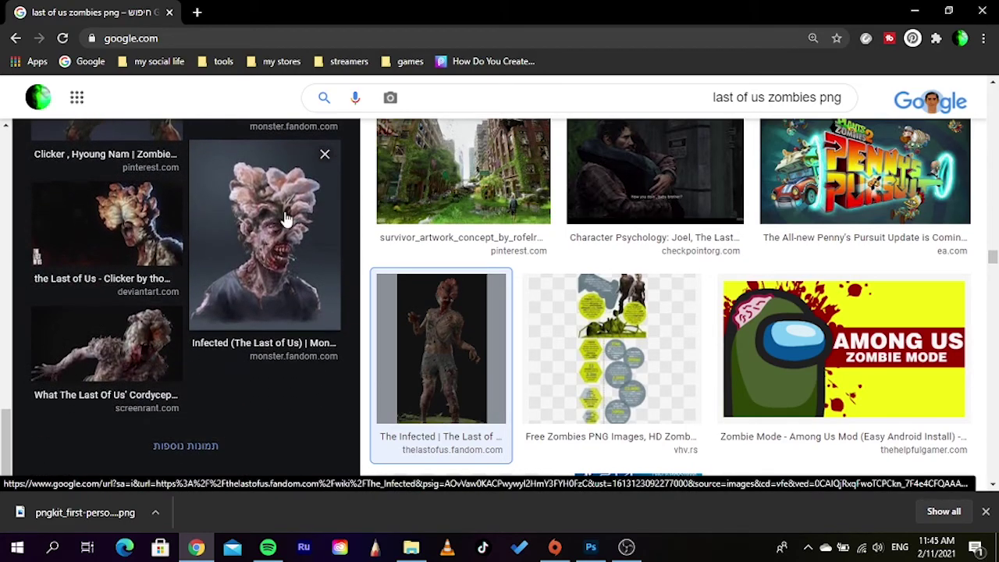
left_click(324, 154)
scroll(503, 376, "down", 3)
scroll(503, 377, "down", 2)
scroll(503, 377, "up", 3)
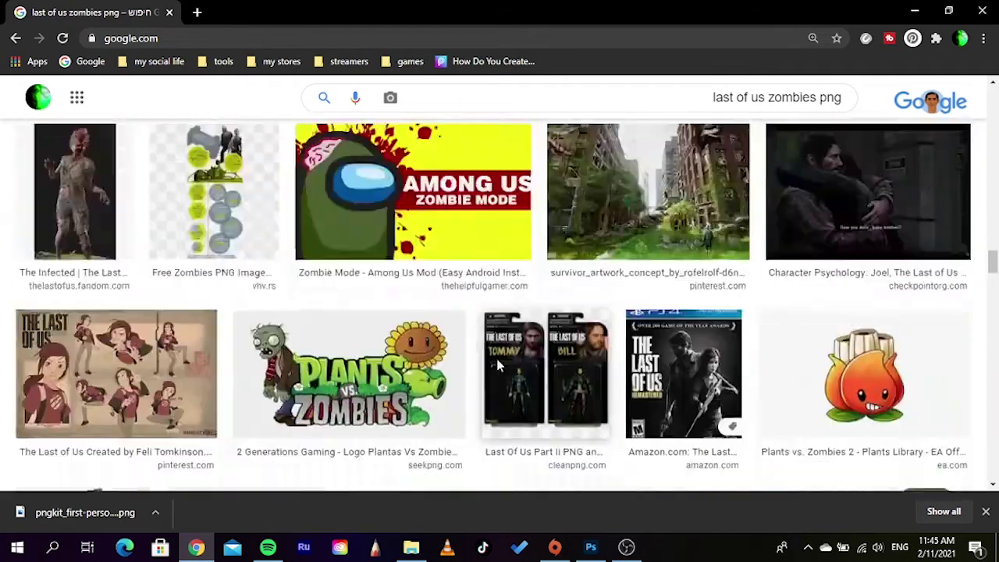
scroll(497, 358, "up", 3)
scroll(499, 343, "up", 3)
scroll(503, 331, "up", 3)
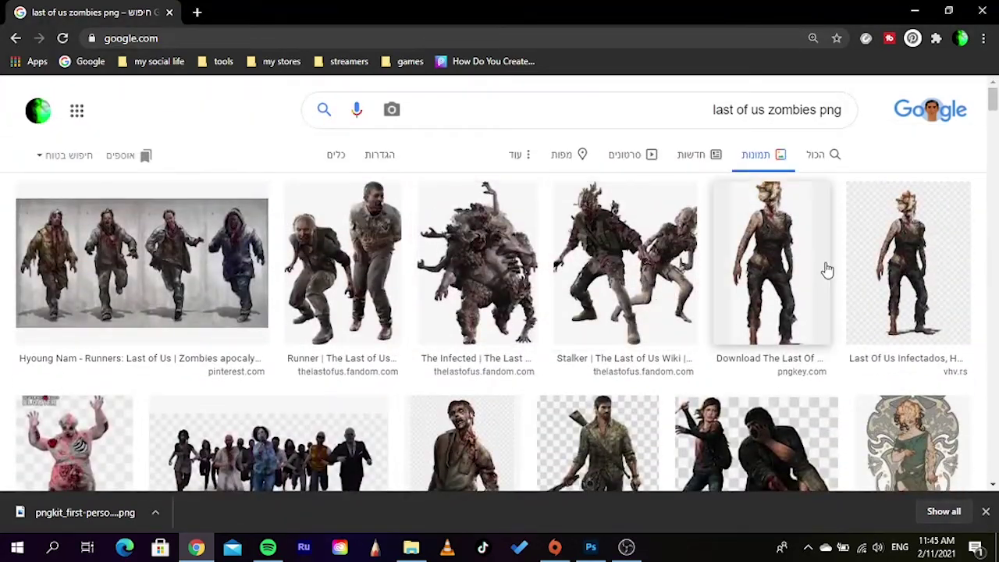
Step: Download the transparent Last Of Us infected woman PNG from its PNGKey source page
left_click(768, 265)
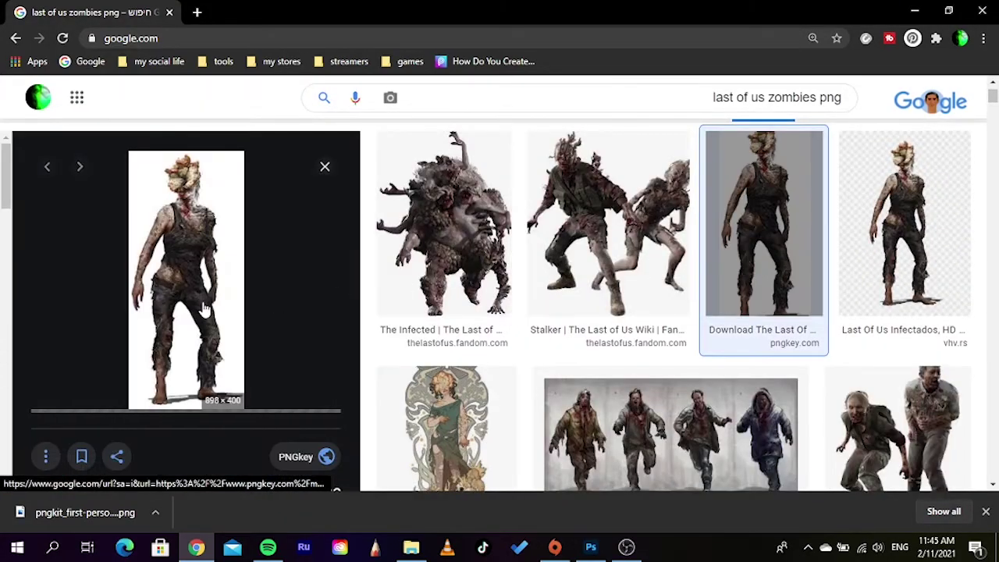
left_click(306, 453)
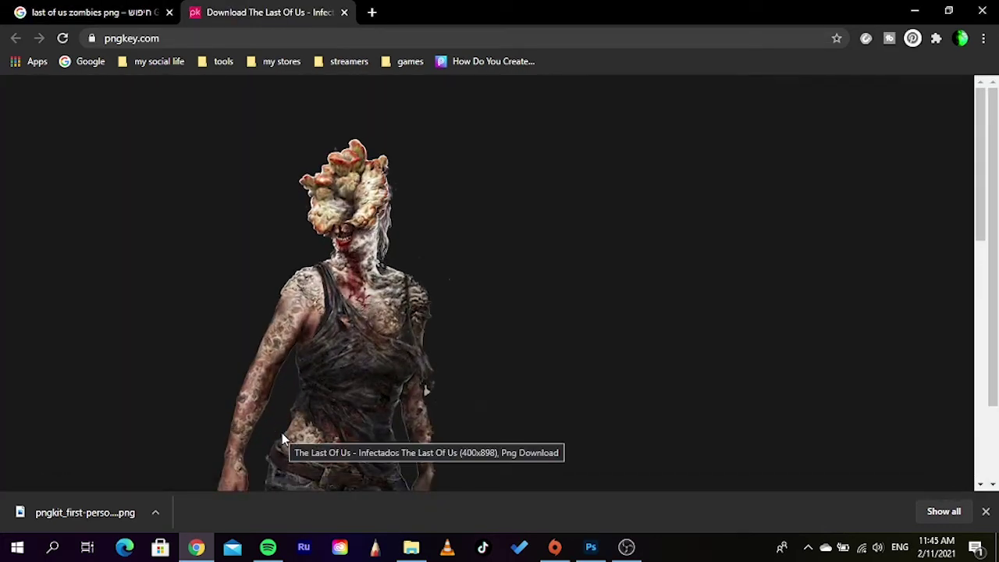
scroll(312, 421, "down", 1)
scroll(344, 410, "down", 5)
scroll(297, 375, "down", 2)
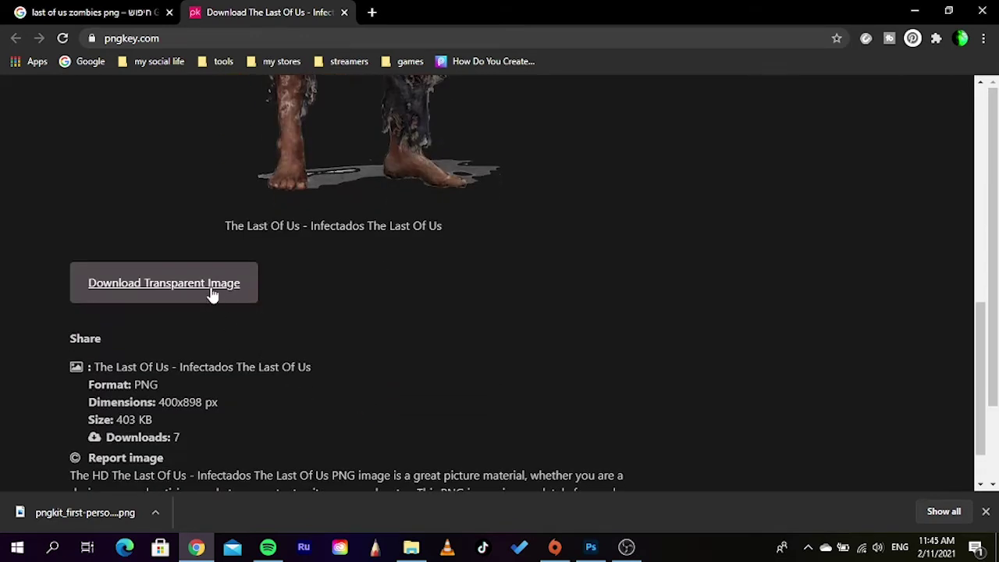
left_click(213, 292)
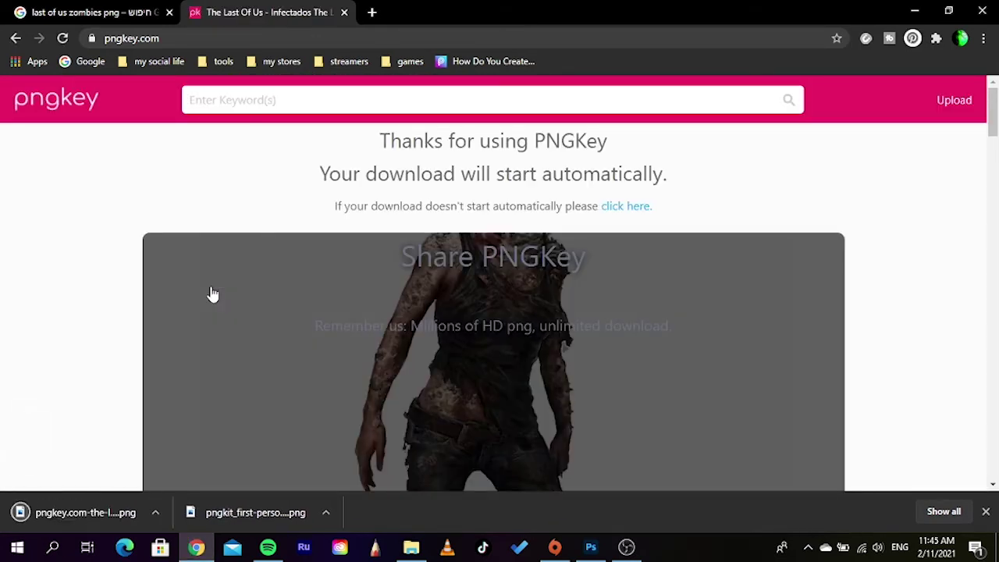
Step: Minimize Chrome to bring Photoshop back into view
scroll(448, 308, "down", 2)
scroll(502, 372, "down", 3)
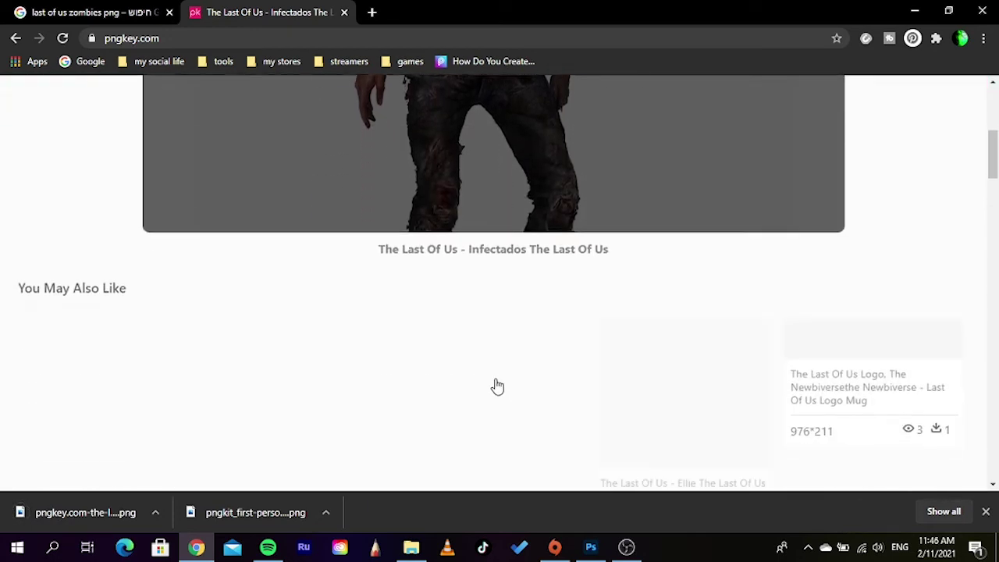
left_click(916, 14)
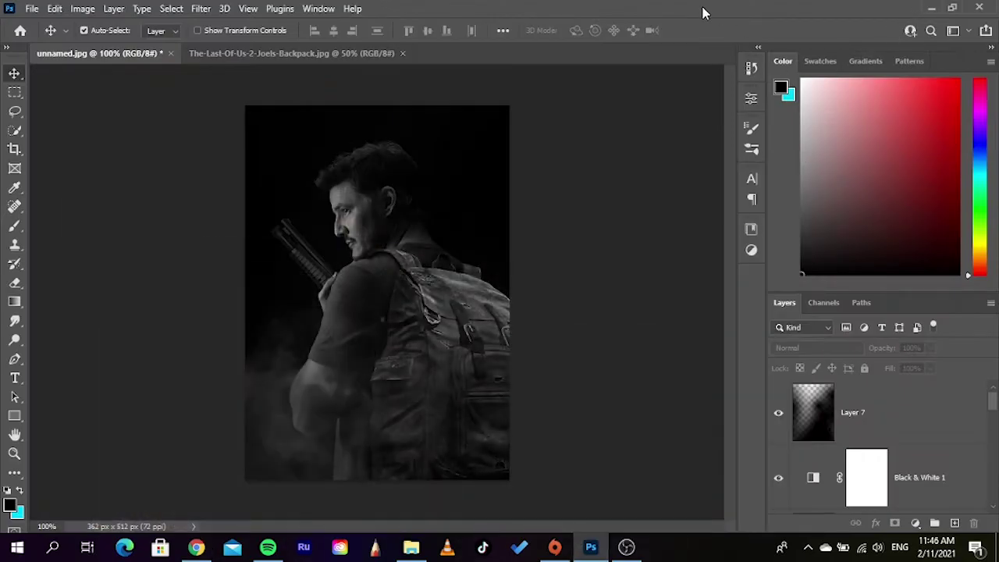
Step: Drag the pngkey zombie PNG from File Explorer's Downloads folder onto the Photoshop canvas
double_click(656, 10)
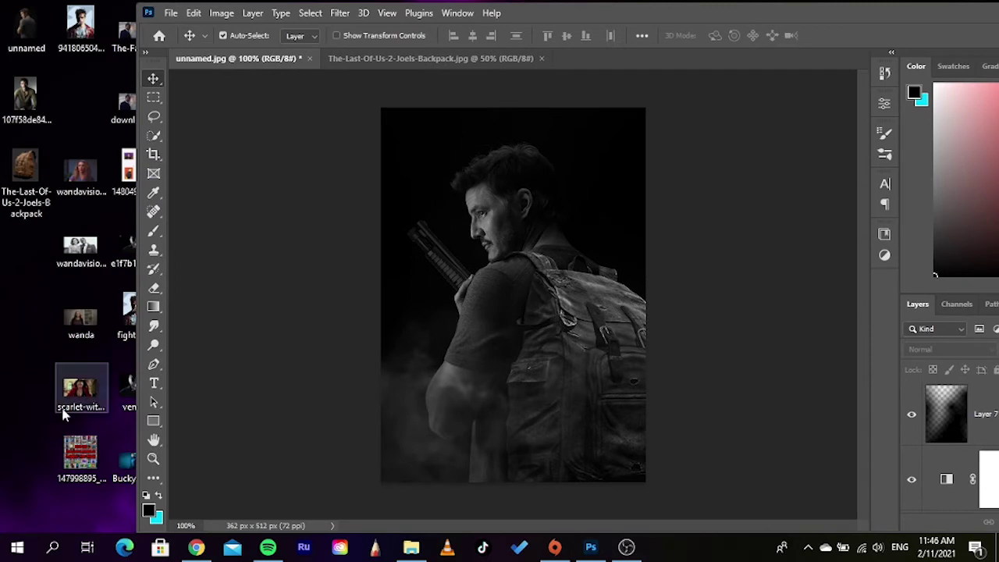
left_click(411, 549)
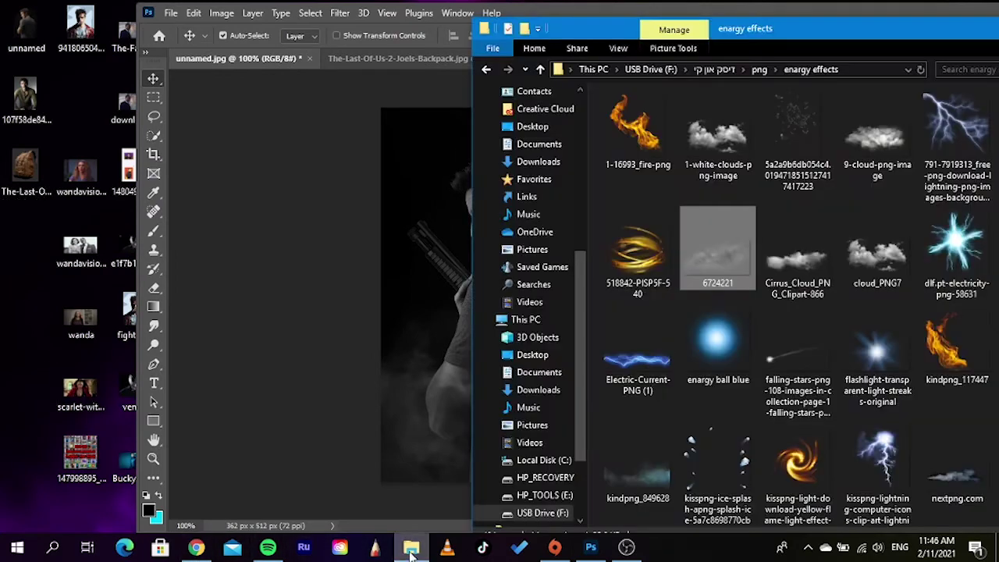
double_click(848, 34)
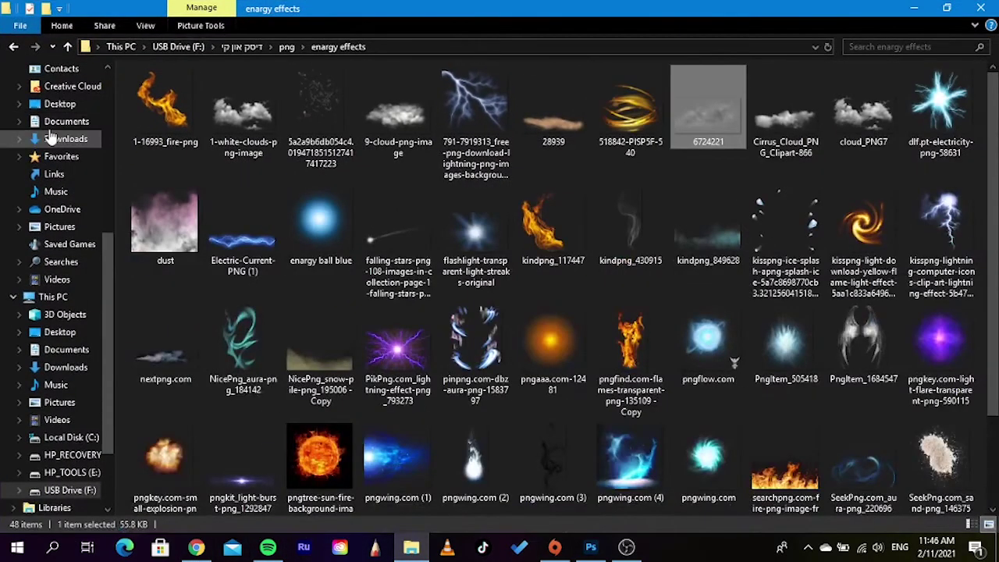
scroll(49, 134, "up", 5)
scroll(39, 136, "up", 3)
left_click(60, 109)
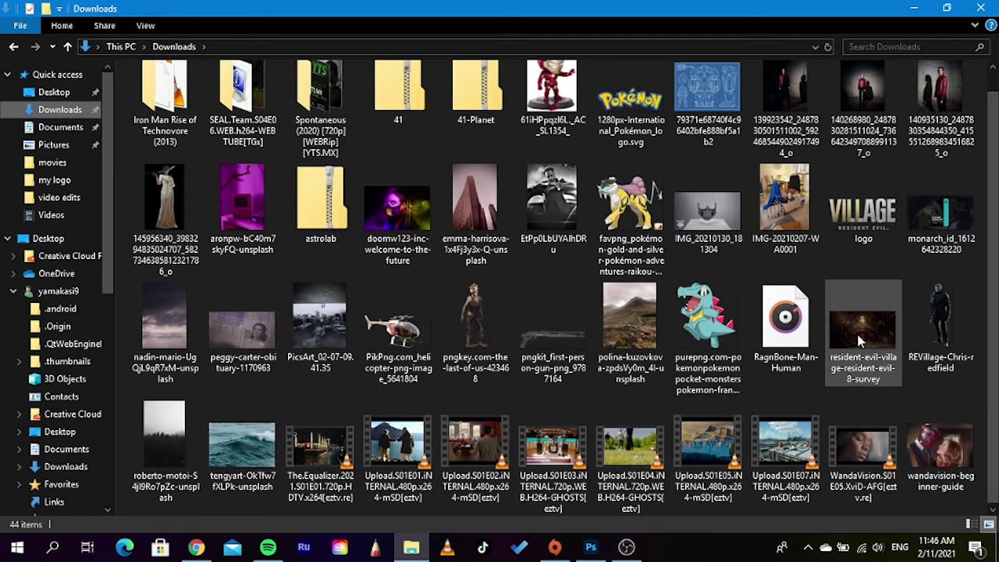
left_click_drag(466, 319, 224, 550)
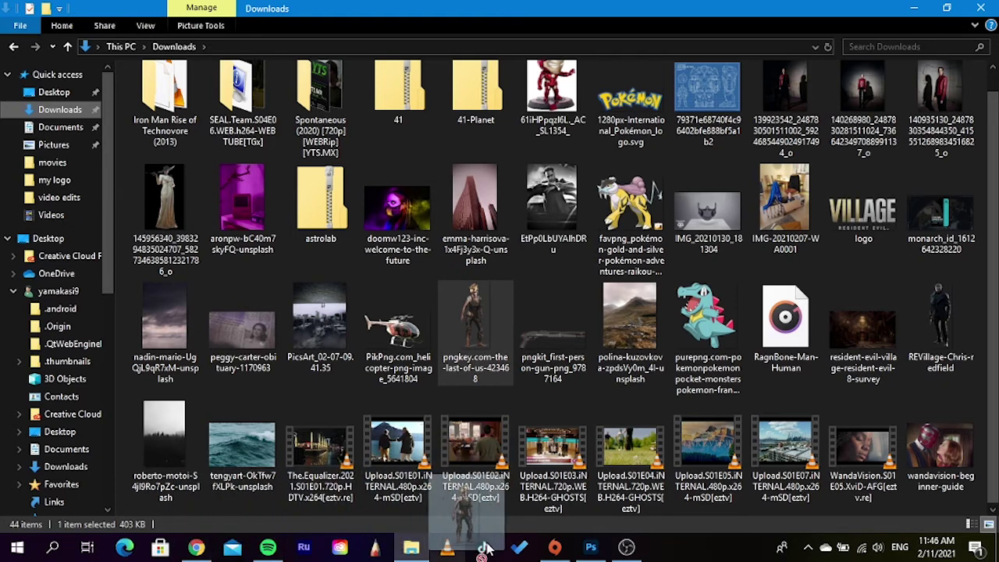
mouse_move(224, 550)
left_mouse_down()
mouse_move(590, 545)
mouse_move(535, 379)
left_mouse_up()
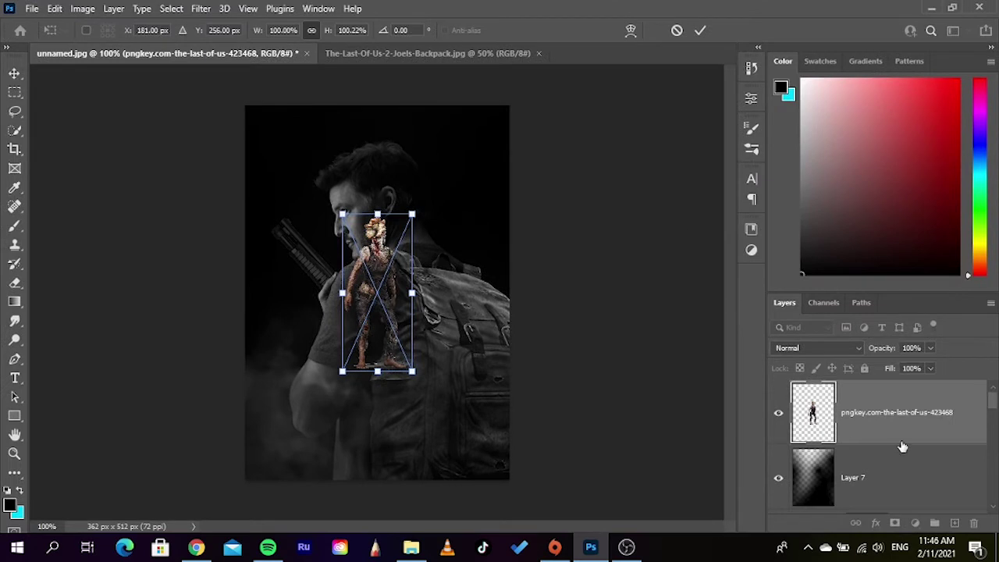
Step: Place the zombie above Background copy and scale it to 221% at the canvas's right edge
key("Return")
mouse_move(902, 446)
left_mouse_down()
mouse_move(853, 451)
mouse_move(839, 511)
left_mouse_up()
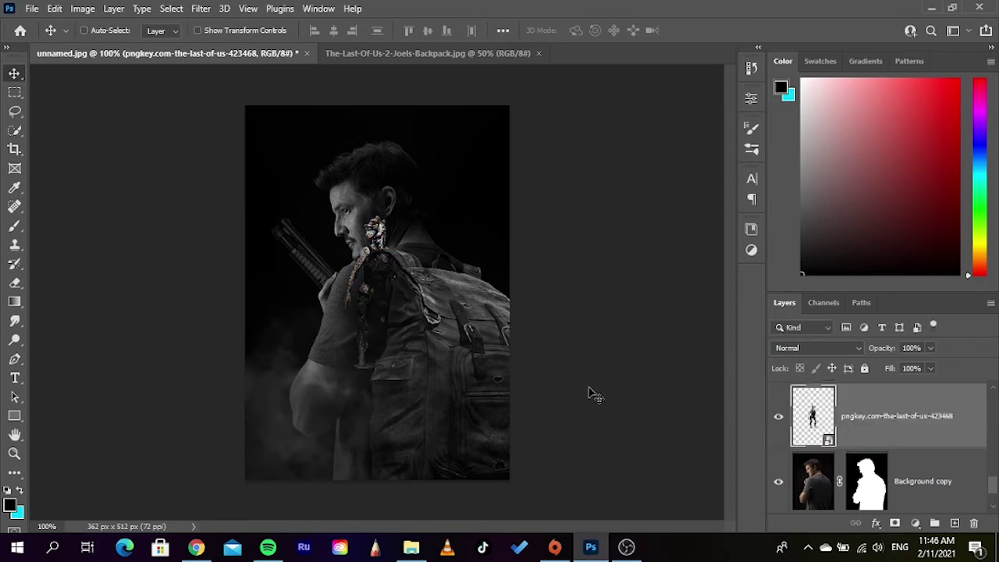
key("ctrl+t")
left_click_drag(388, 291, 296, 290)
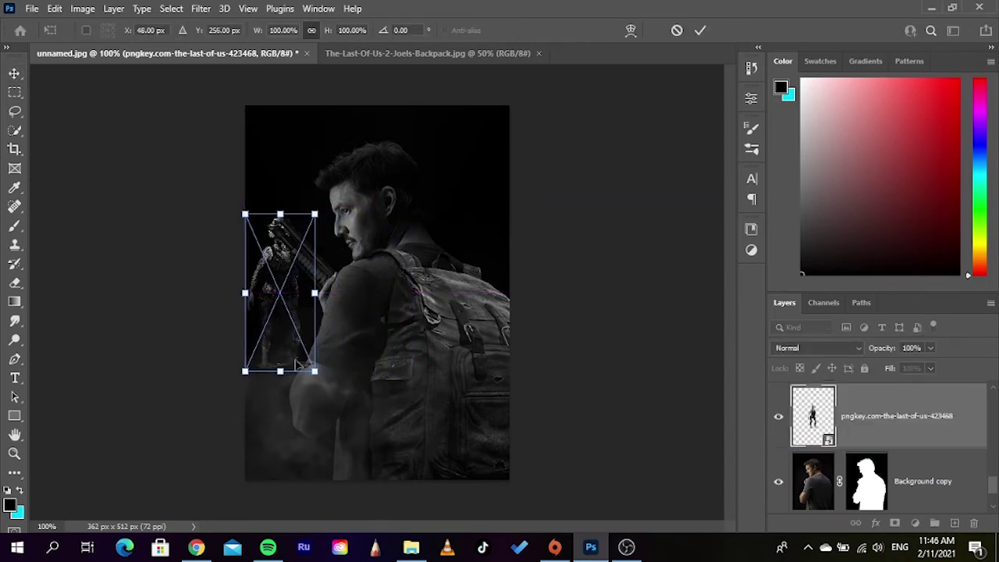
left_click_drag(289, 310, 490, 300)
left_click_drag(485, 363, 485, 460)
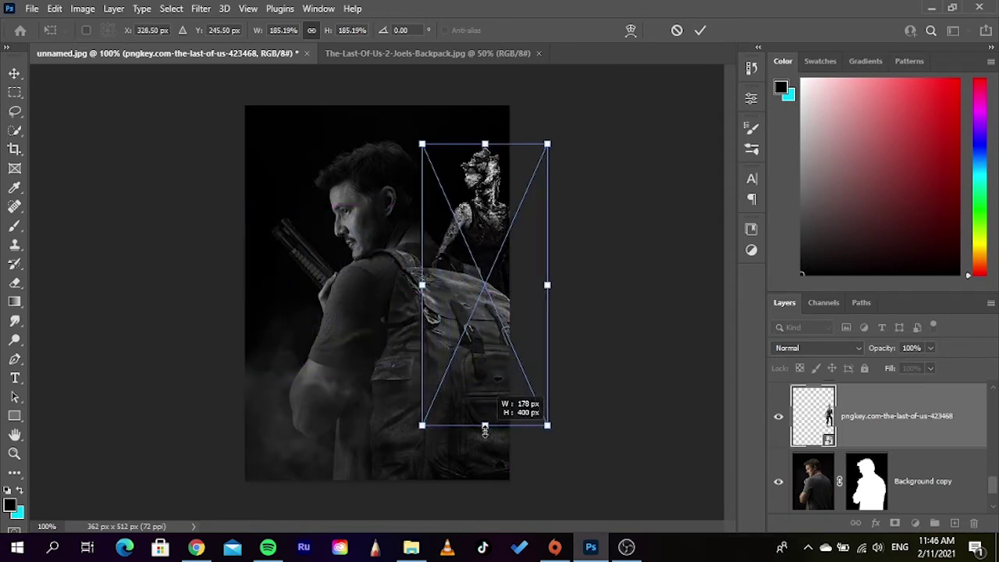
mouse_move(472, 336)
left_mouse_down()
mouse_move(481, 352)
mouse_move(482, 337)
left_mouse_up()
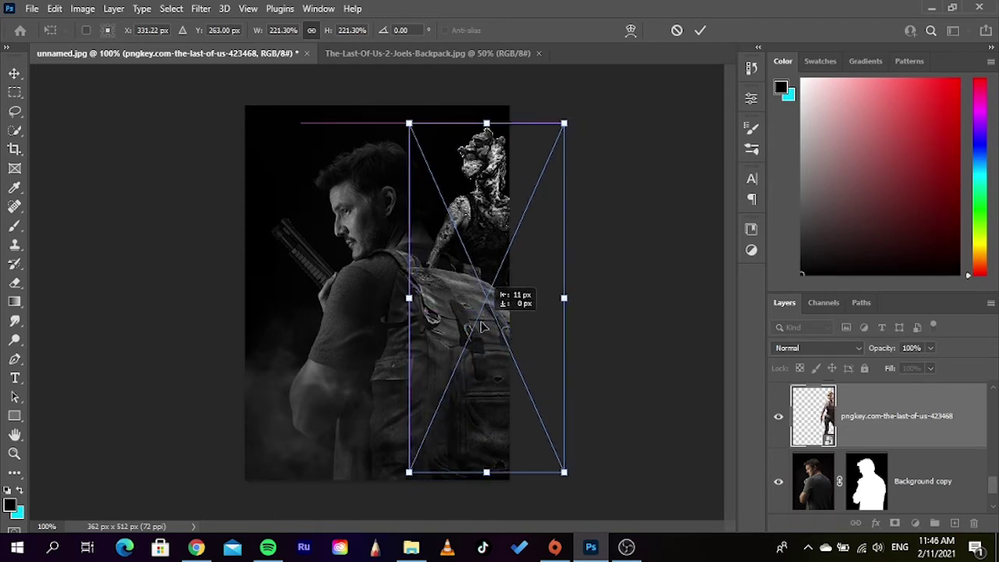
key("Return")
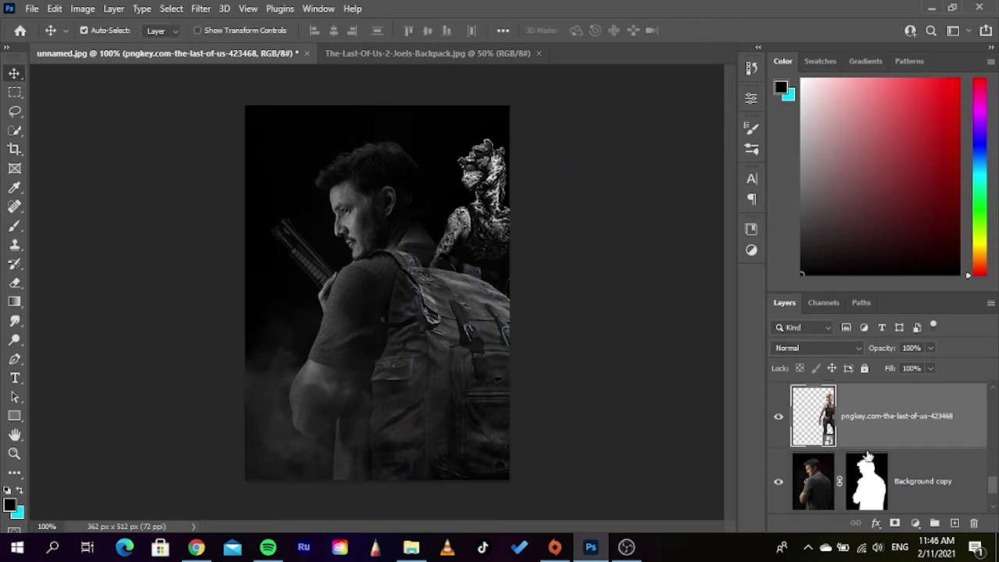
Step: Add a layer mask to the zombie and hide it where it overlaps the man's shoulder
left_click(894, 524)
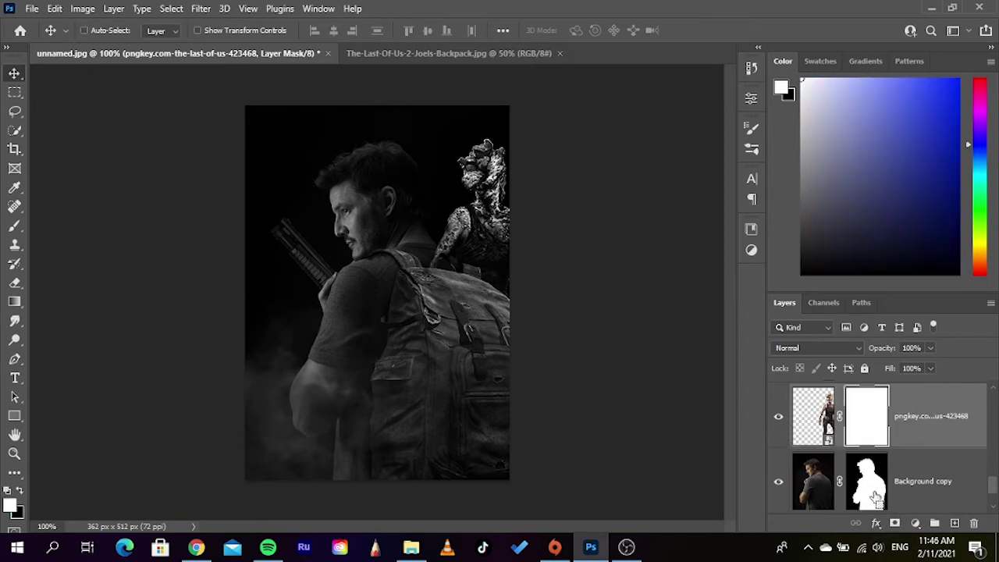
left_click(876, 497, "ctrl")
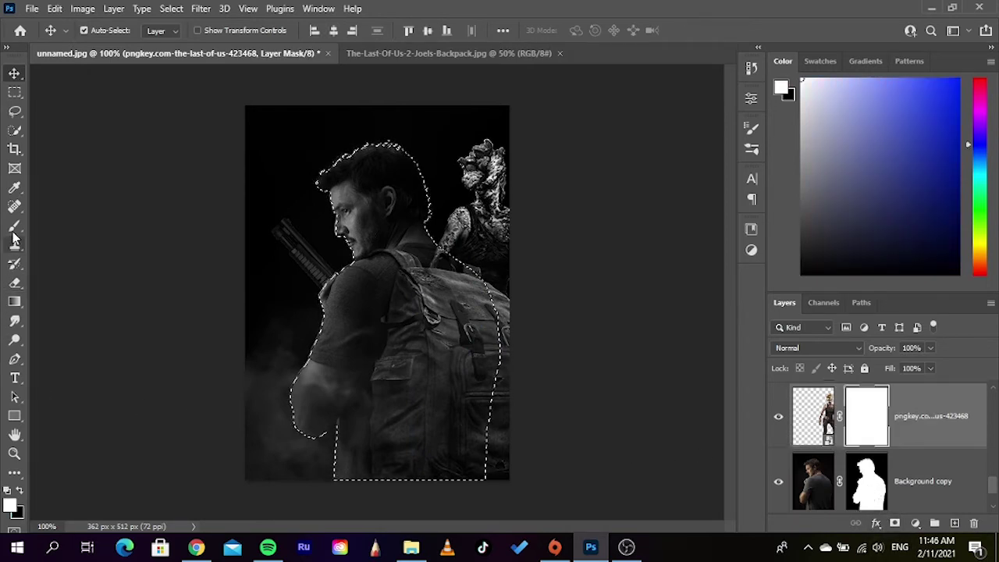
left_click(14, 282)
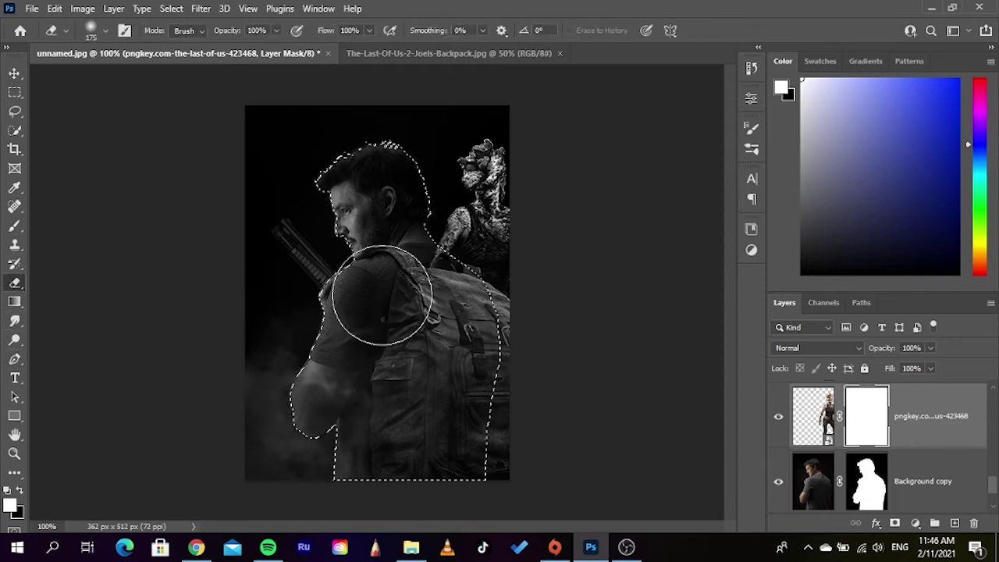
mouse_move(382, 295)
left_mouse_down()
mouse_move(437, 301)
mouse_move(405, 285)
mouse_move(479, 341)
mouse_move(461, 391)
mouse_move(435, 312)
mouse_move(414, 430)
left_mouse_up()
Step: Nudge the zombie into its final position and deselect
left_click(14, 73)
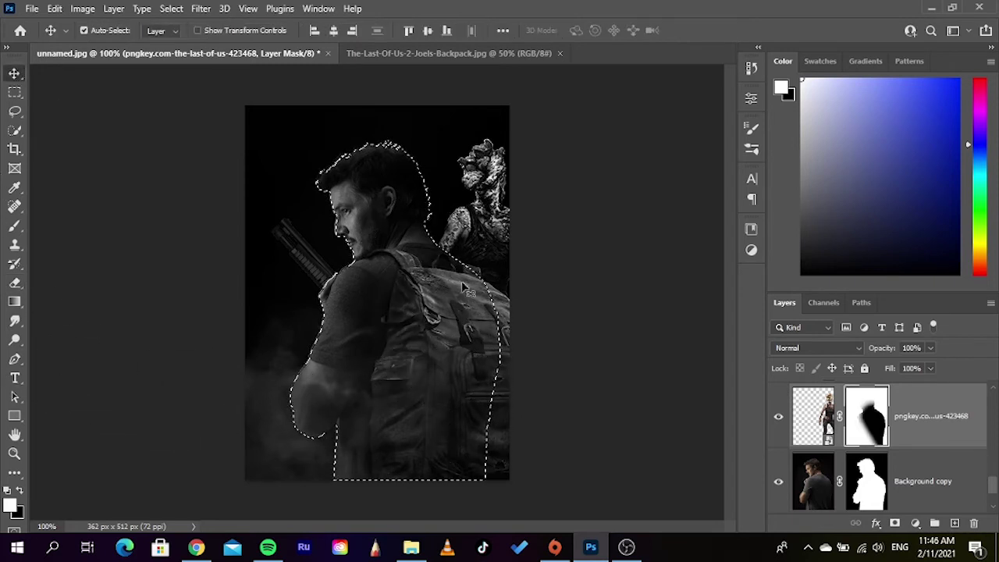
left_click_drag(586, 320, 589, 321)
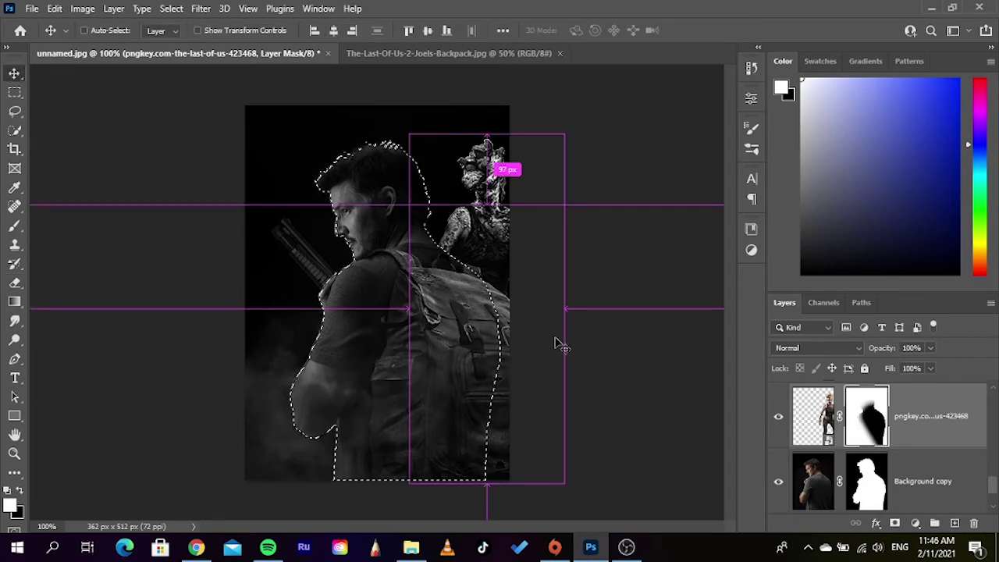
key("ctrl+d")
scroll(444, 282, "up", 1)
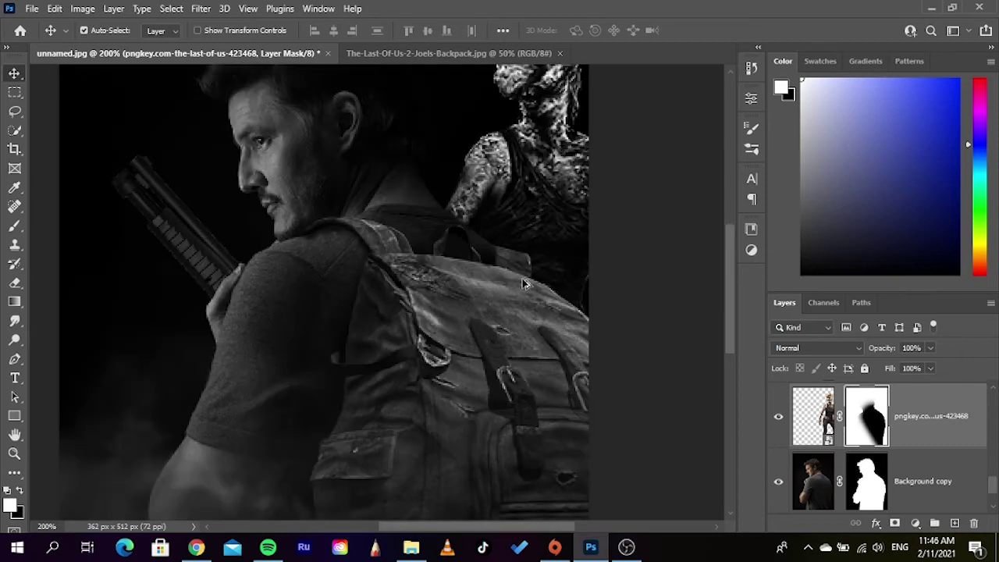
scroll(656, 313, "up", 1)
Step: Create a new Layer 8 and move it above the zombie layer
left_click(934, 482)
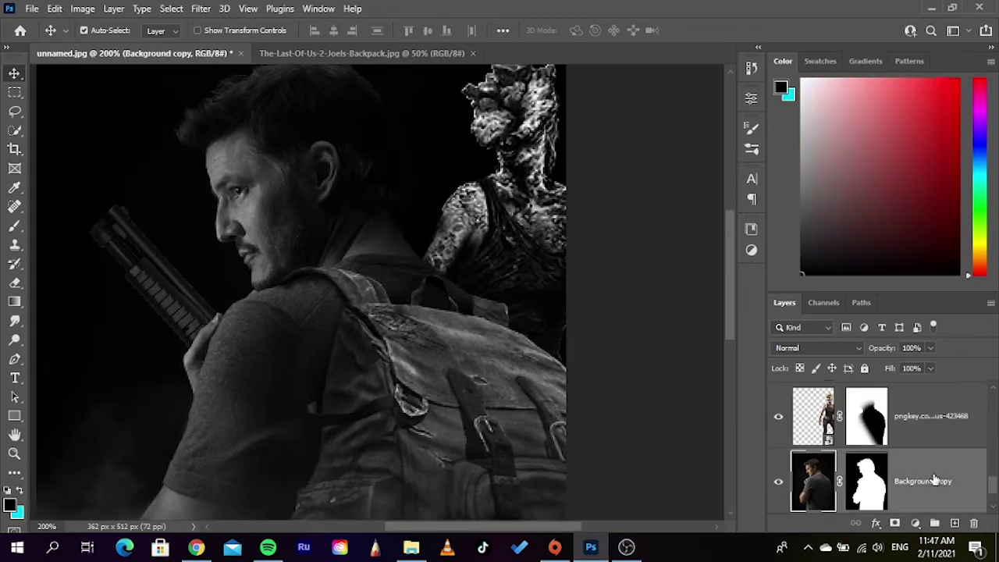
left_click(955, 523)
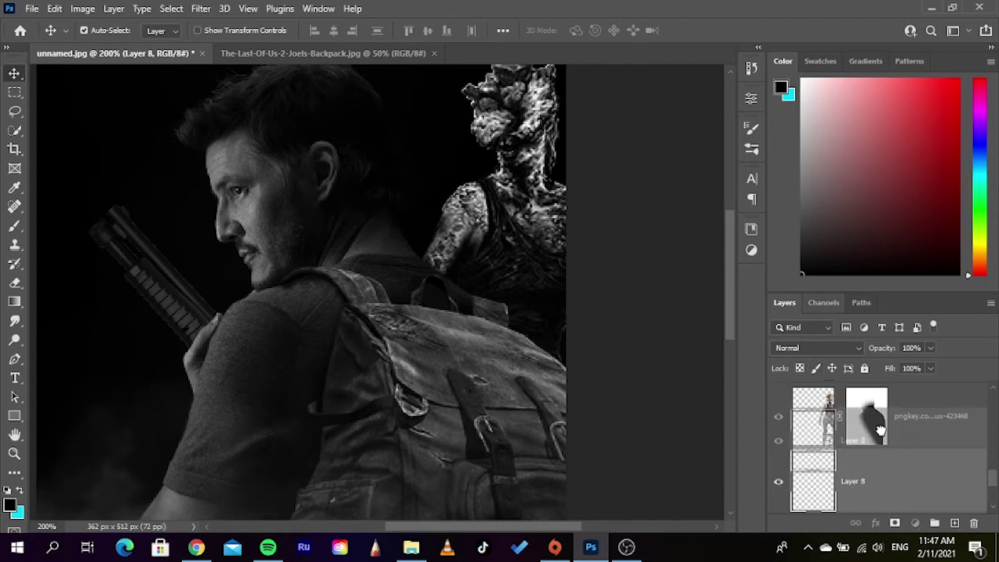
left_click_drag(885, 474, 858, 390)
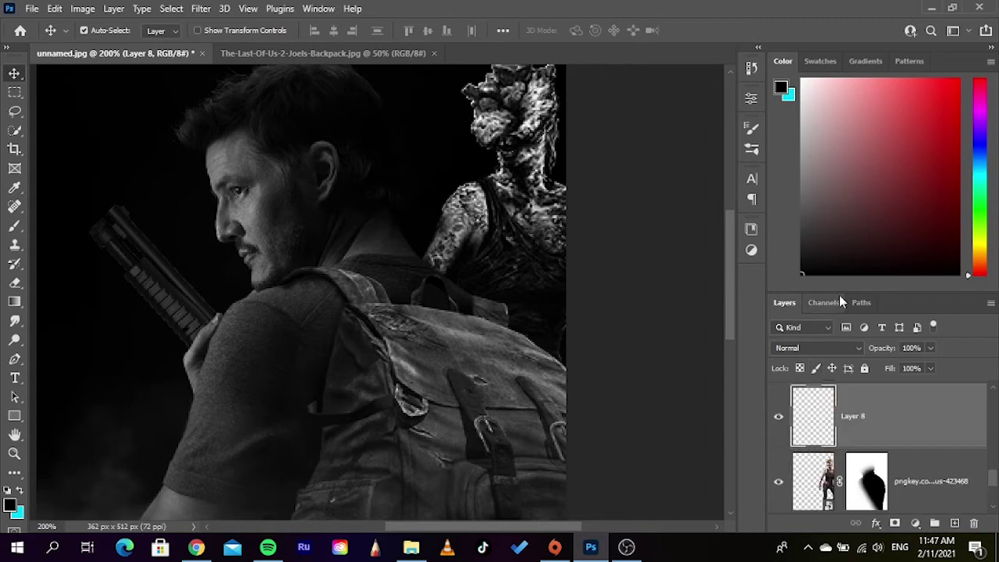
Step: Paint a dark brush stroke on Layer 8 and set its blend mode to Soft Light
left_click(15, 282)
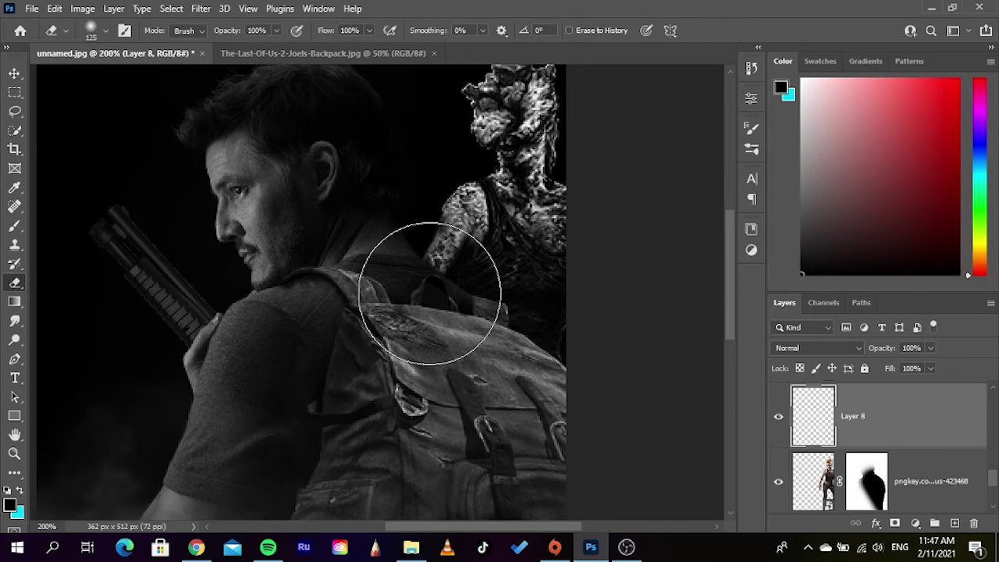
key("bracketleft")
key("bracketleft")
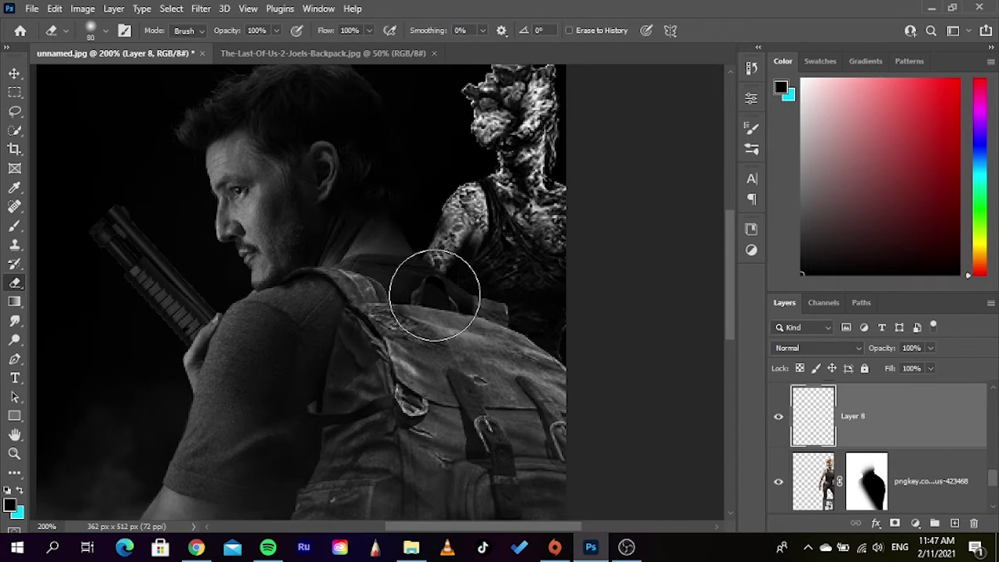
left_click(15, 226)
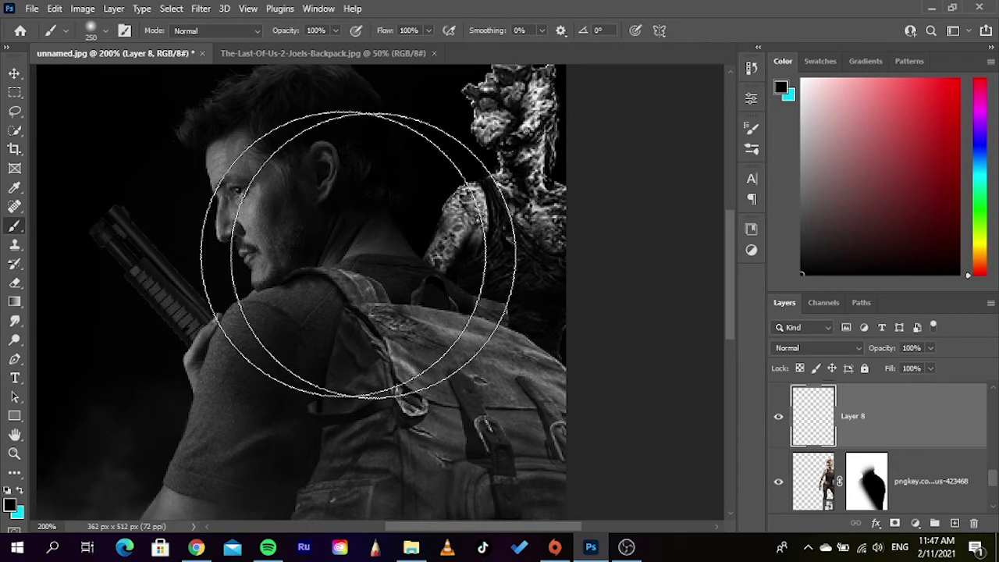
key("bracketleft")
key("bracketleft")
key("bracketleft")
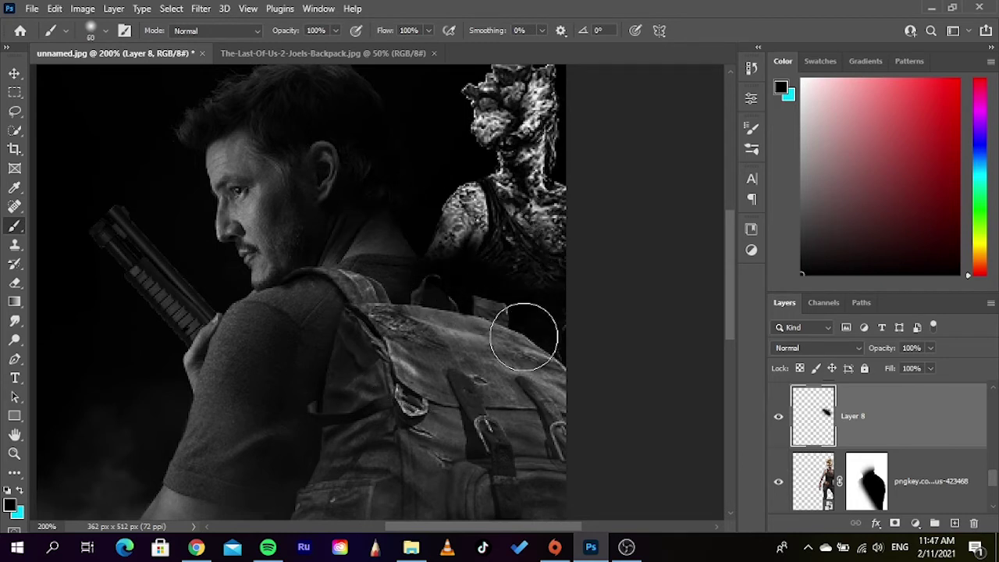
left_click(815, 348)
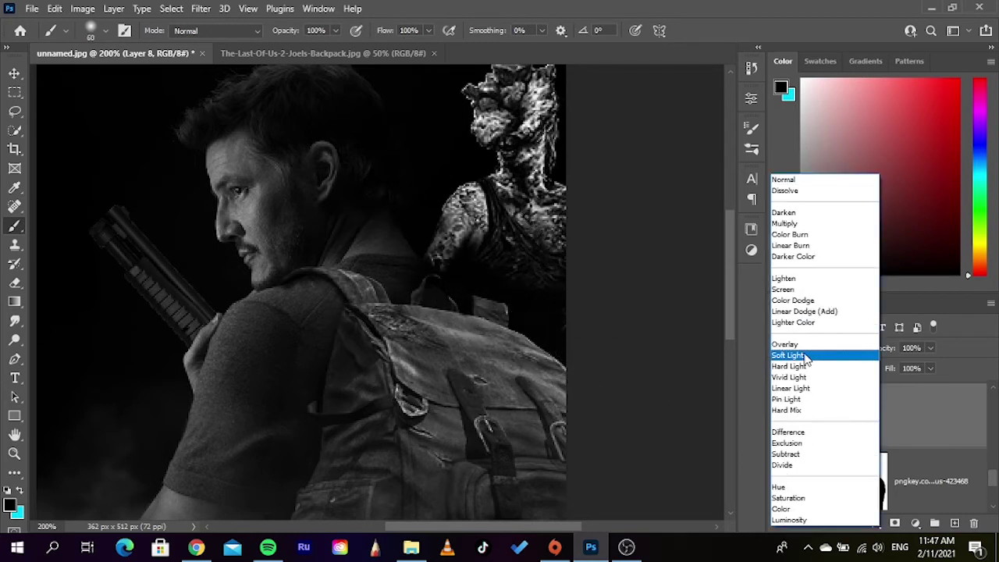
left_click(804, 356)
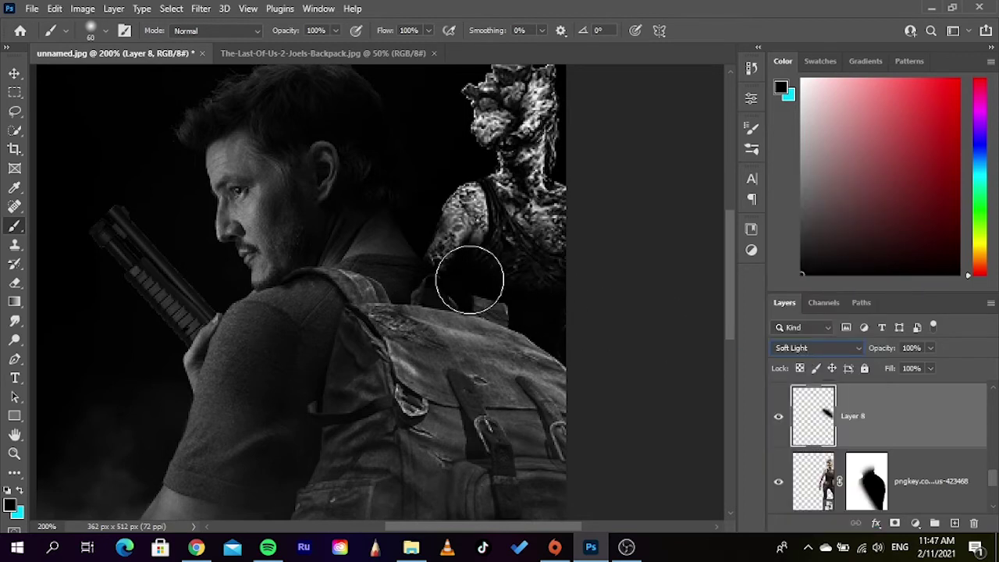
Step: Zoom out to fit the whole image and select the pngkey zombie layer
left_click(14, 72)
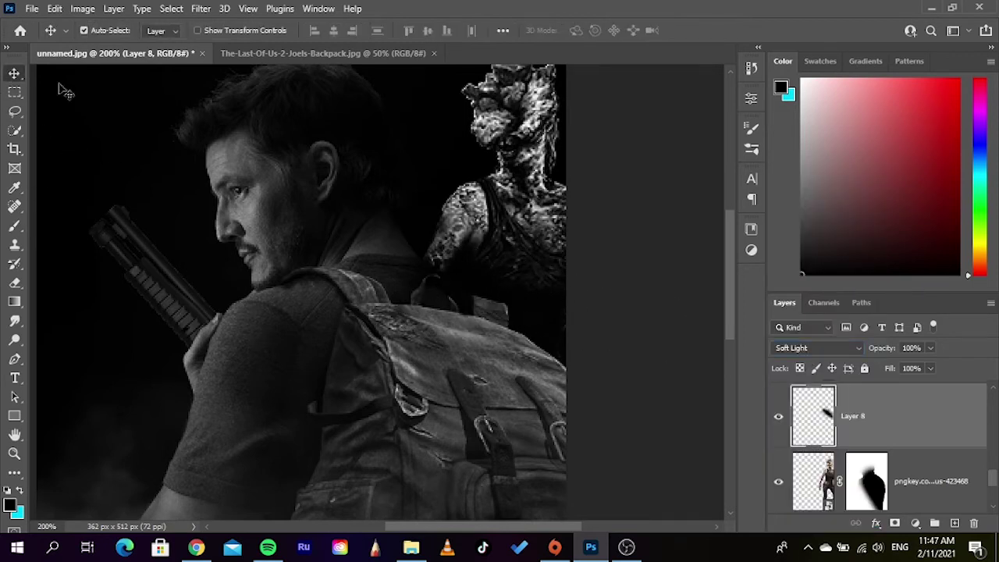
left_click(622, 252)
key("ctrl+minus")
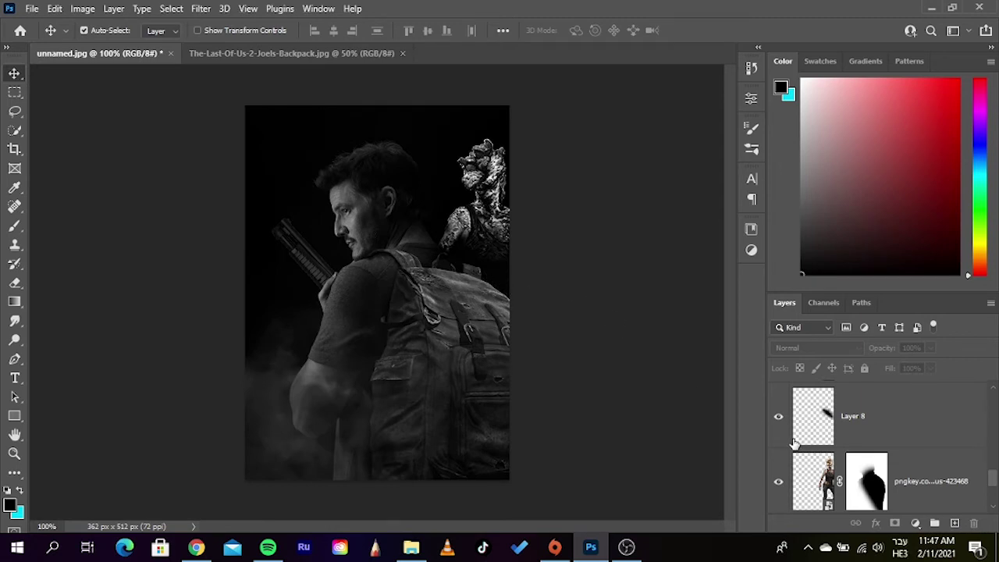
left_click(918, 465)
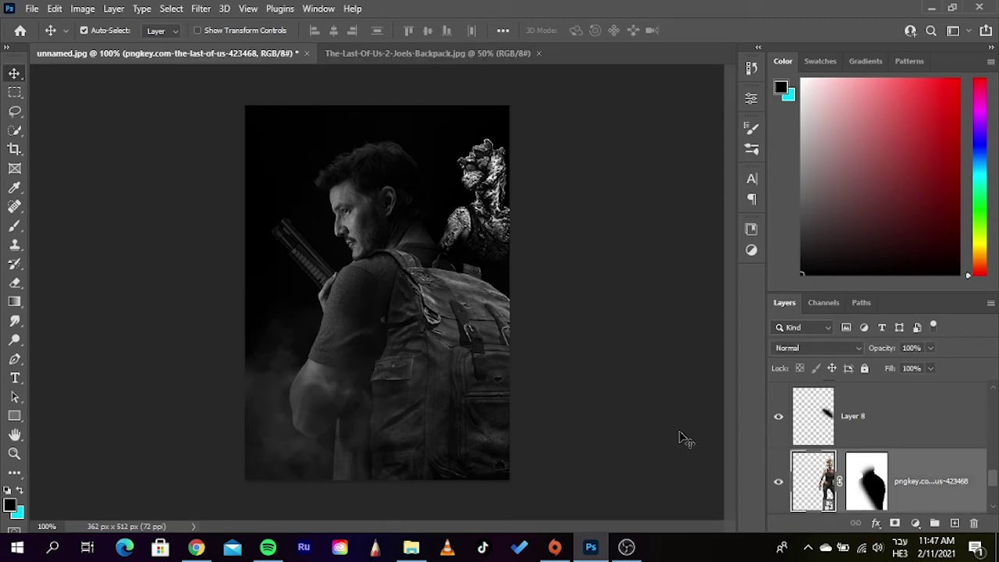
Step: Drag kindpng_430915 from USB Drive (F:) > png > energy effects onto the Photoshop canvas
left_click(411, 547)
left_click(514, 268)
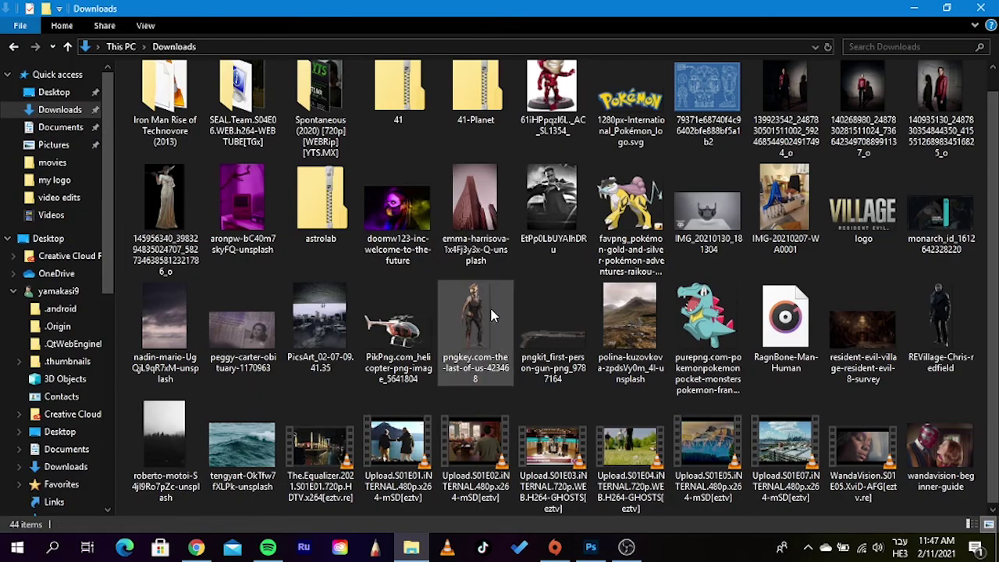
scroll(49, 334, "down", 4)
scroll(49, 333, "down", 4)
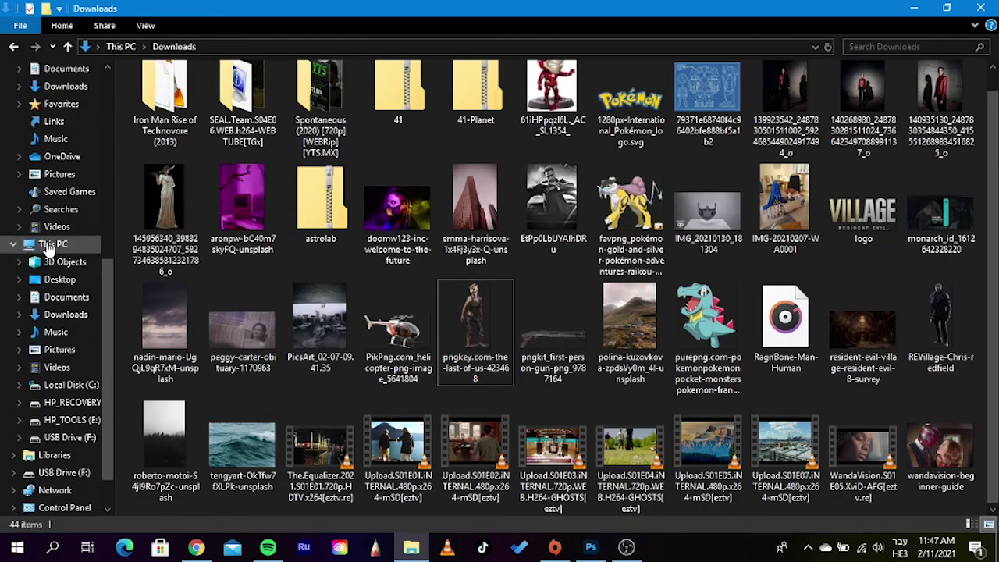
left_click(50, 243)
double_click(701, 208)
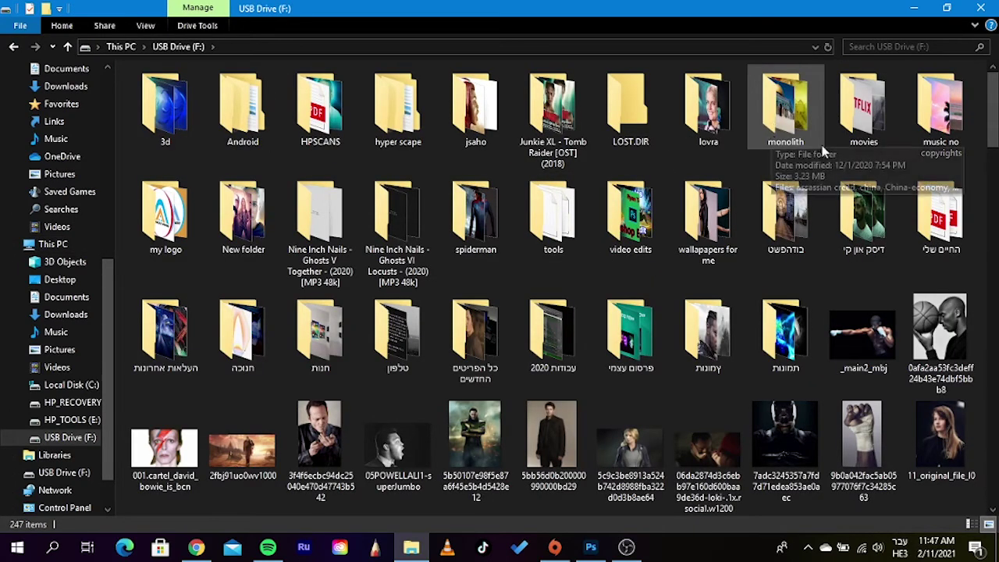
double_click(846, 222)
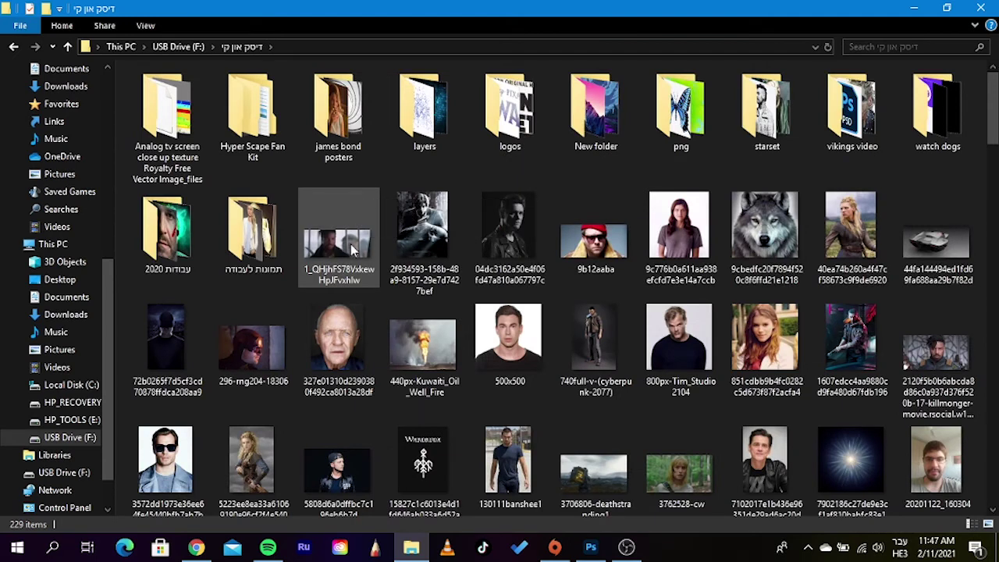
double_click(664, 119)
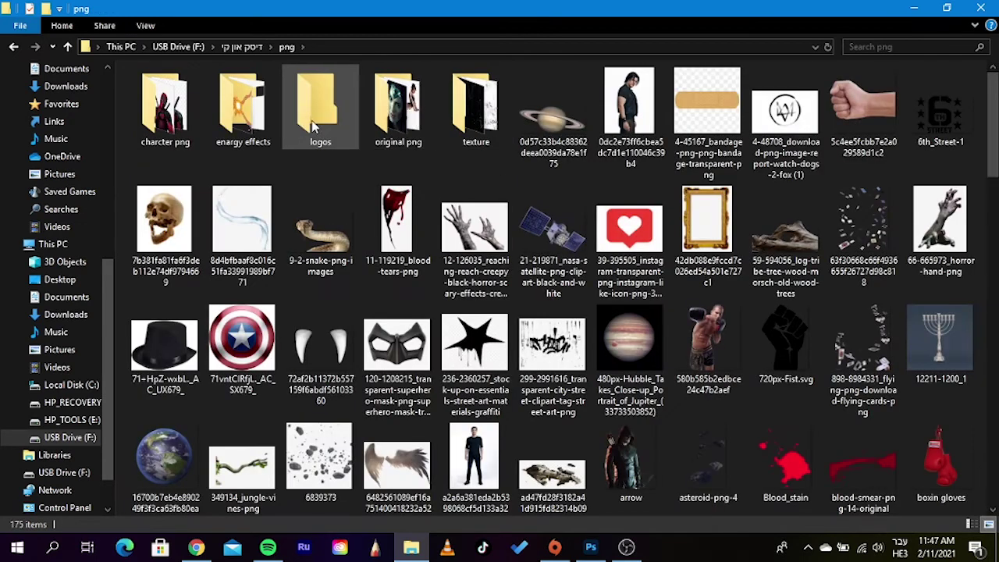
double_click(248, 110)
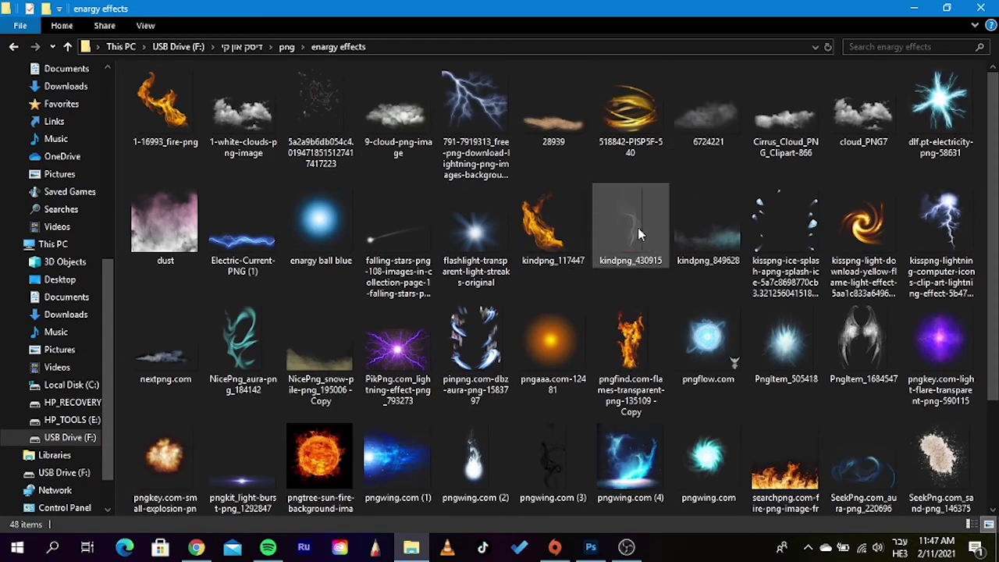
mouse_move(637, 227)
left_mouse_down()
mouse_move(612, 253)
mouse_move(560, 544)
left_mouse_up()
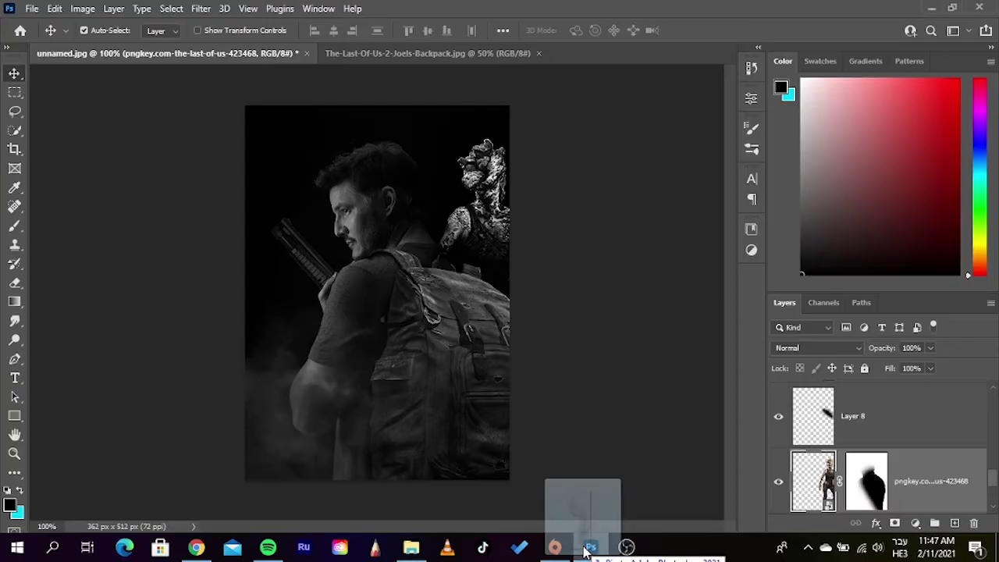
mouse_move(559, 544)
left_mouse_down()
mouse_move(282, 222)
mouse_move(298, 234)
left_mouse_up()
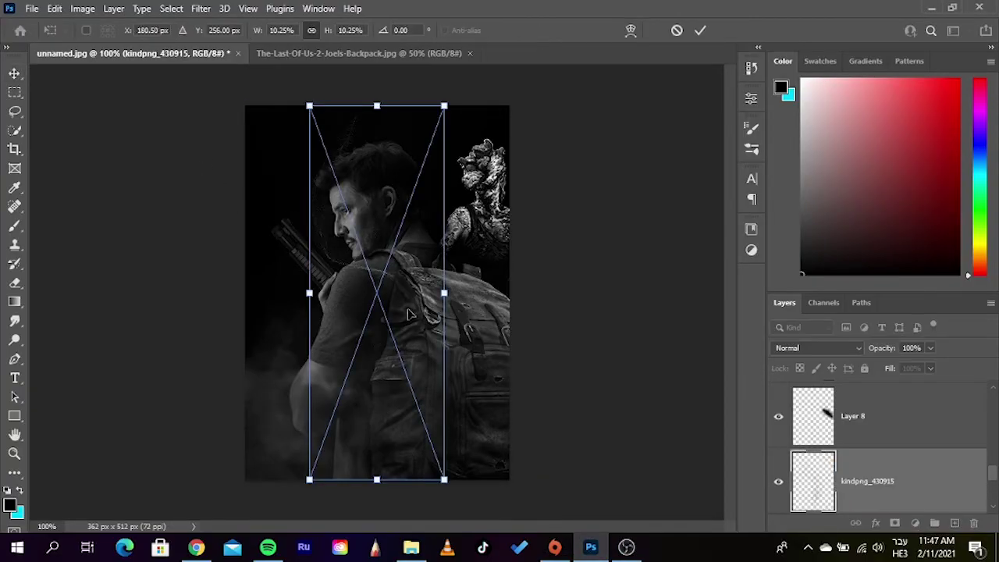
Step: Position the kindpng_430915 smoke so it rises from the shotgun muzzle, and commit it
left_click_drag(407, 315, 287, 62)
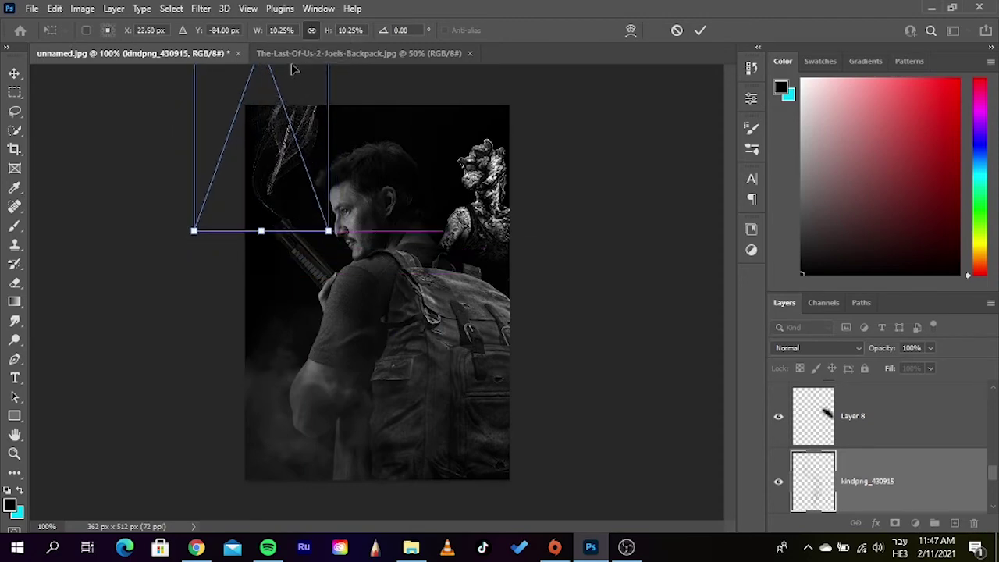
scroll(302, 195, "up", 3)
left_click_drag(258, 244, 251, 263)
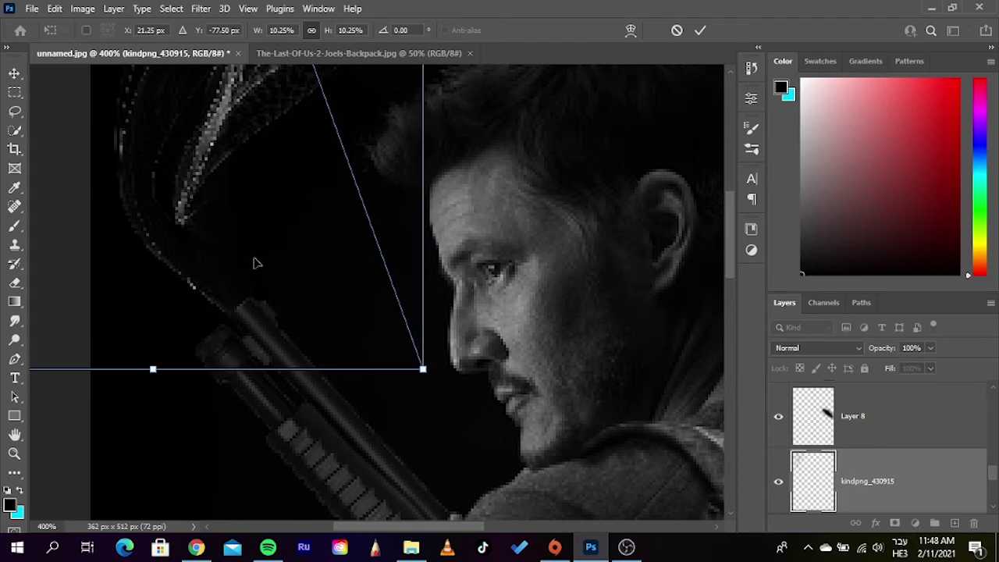
key("Return")
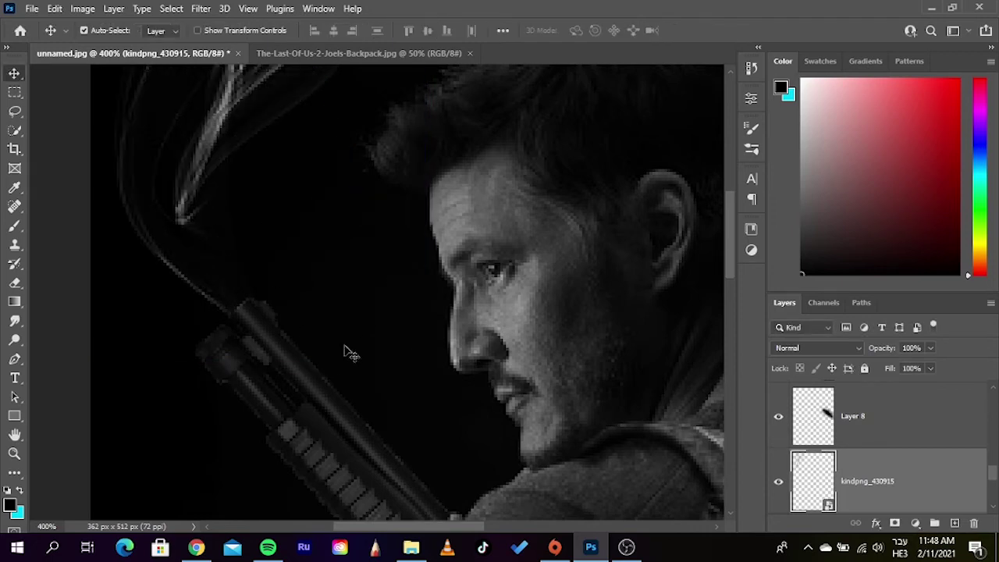
Step: Deselect the smoke layer
scroll(386, 337, "down", 1)
scroll(394, 339, "down", 1)
scroll(394, 340, "down", 1)
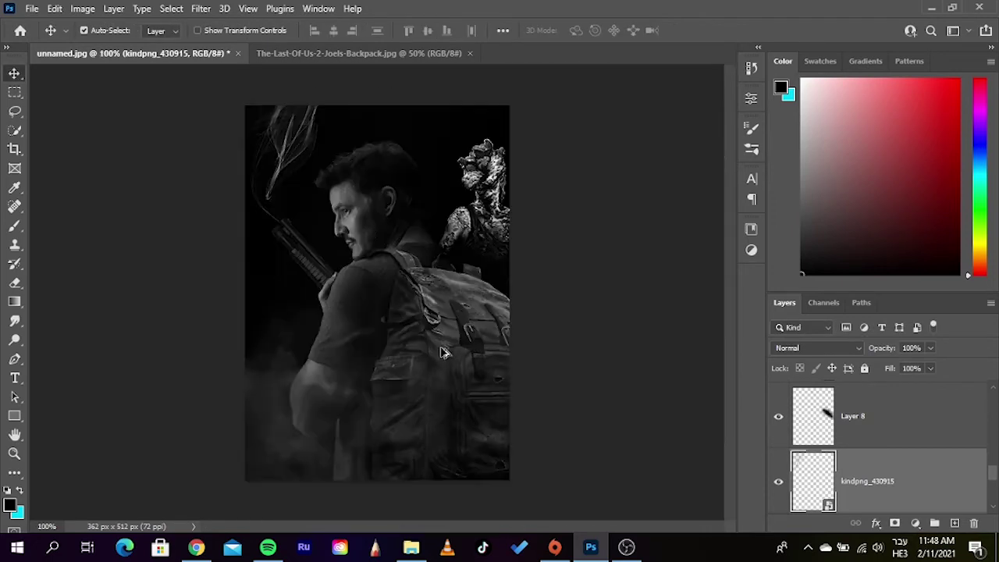
left_click(588, 380)
scroll(445, 232, "up", 1)
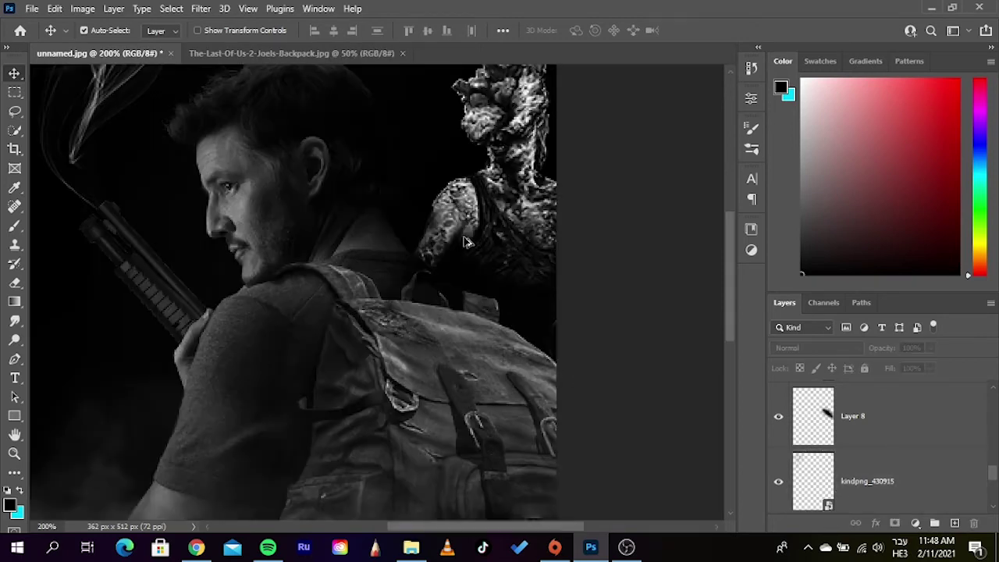
scroll(471, 245, "down", 1)
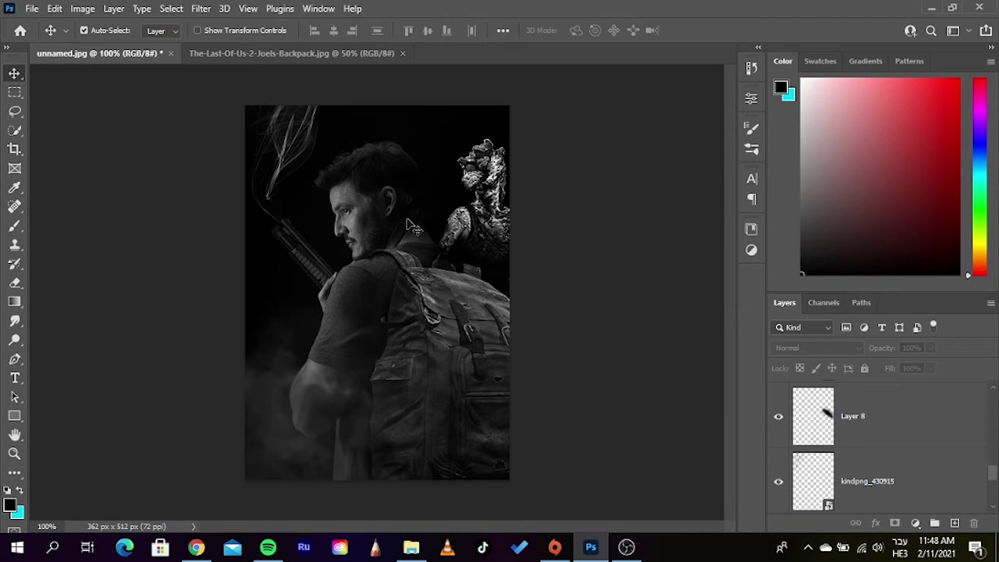
Step: Pick the 6724221 cloud image in the energy effects folder and carry it to Photoshop
left_click(420, 549)
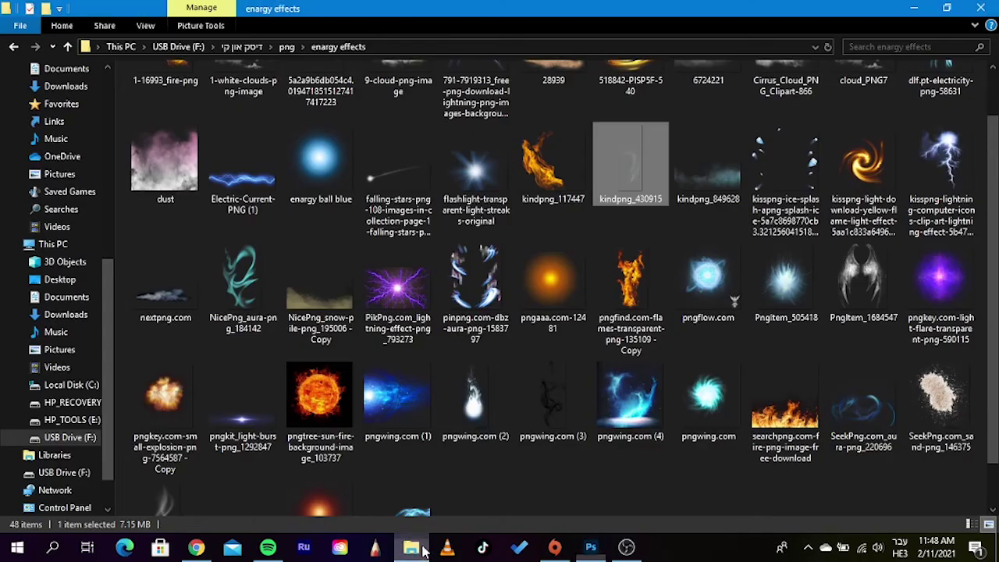
left_click(547, 483)
left_click(591, 550)
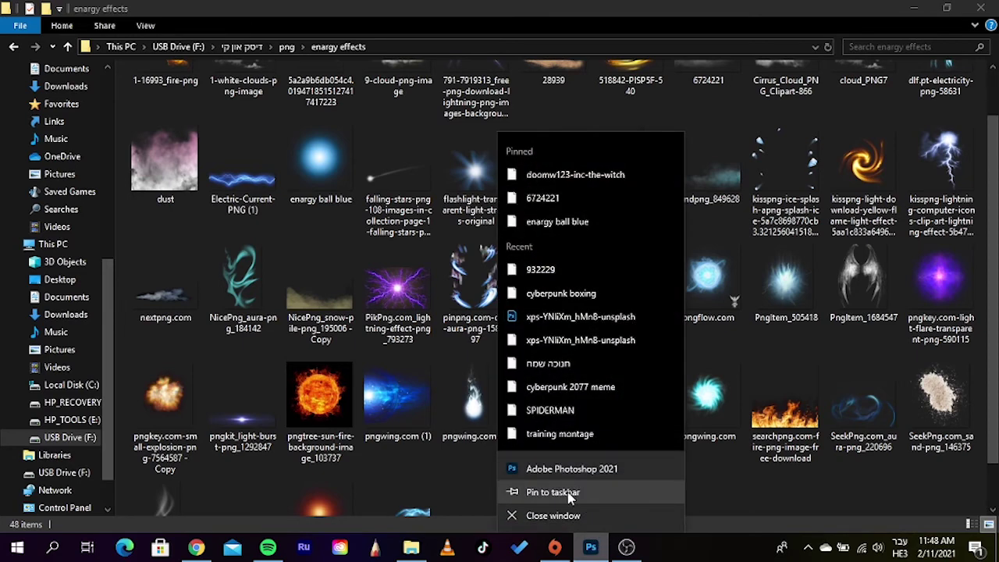
left_click(619, 500)
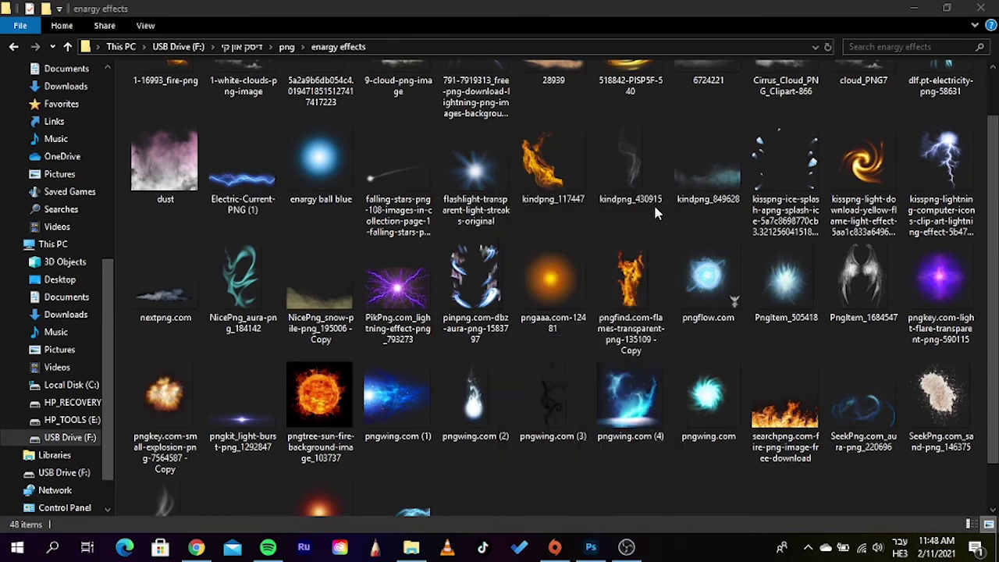
scroll(697, 201, "up", 1)
left_click(710, 123)
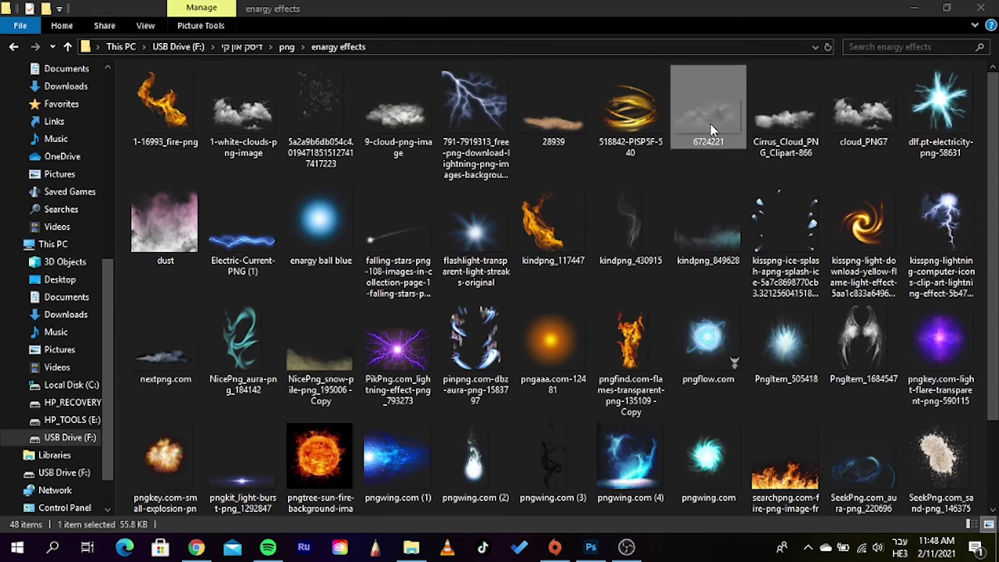
left_click(590, 546)
Step: Place the 6724221 smoke over the shoulder, rotated about 33° and shifted right
mouse_move(421, 383)
left_mouse_down()
mouse_move(458, 279)
mouse_move(439, 278)
mouse_move(514, 254)
left_mouse_up()
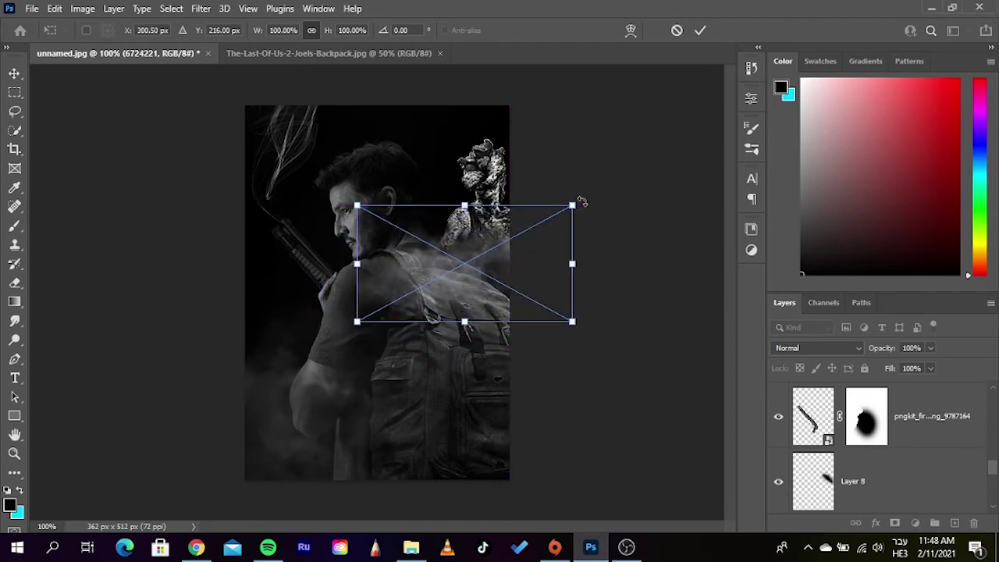
mouse_move(582, 204)
left_mouse_down()
mouse_move(598, 244)
mouse_move(591, 269)
left_mouse_up()
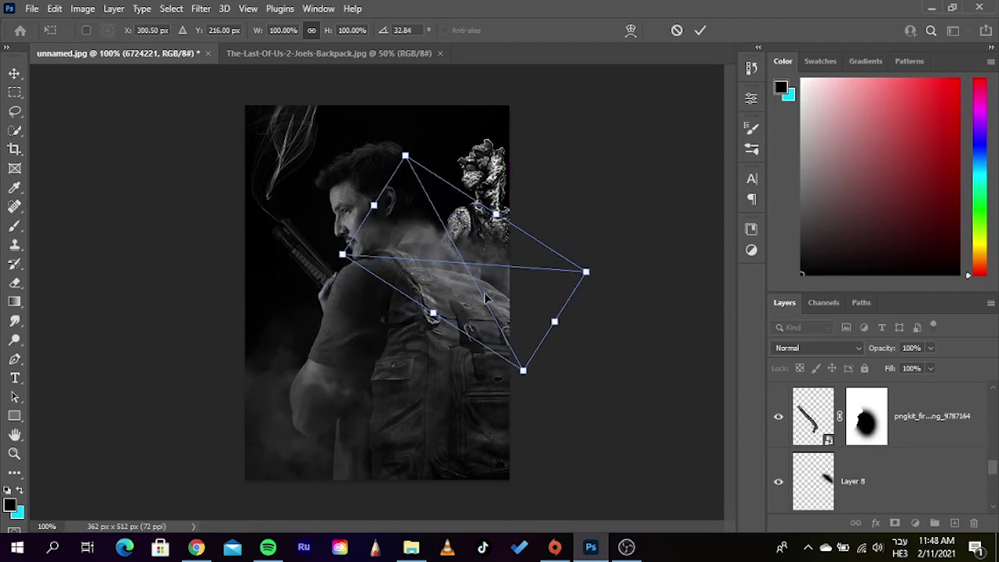
left_click_drag(487, 299, 511, 300)
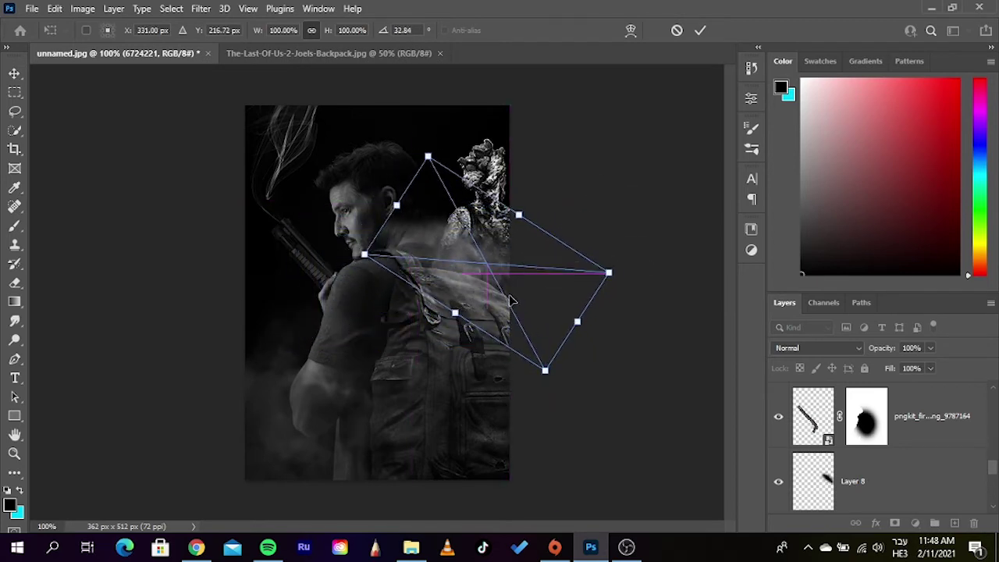
key("Return")
Step: Reorder the 6724221 layer to sit directly above kindpng_430915
scroll(899, 442, "up", 3)
scroll(898, 441, "down", 2)
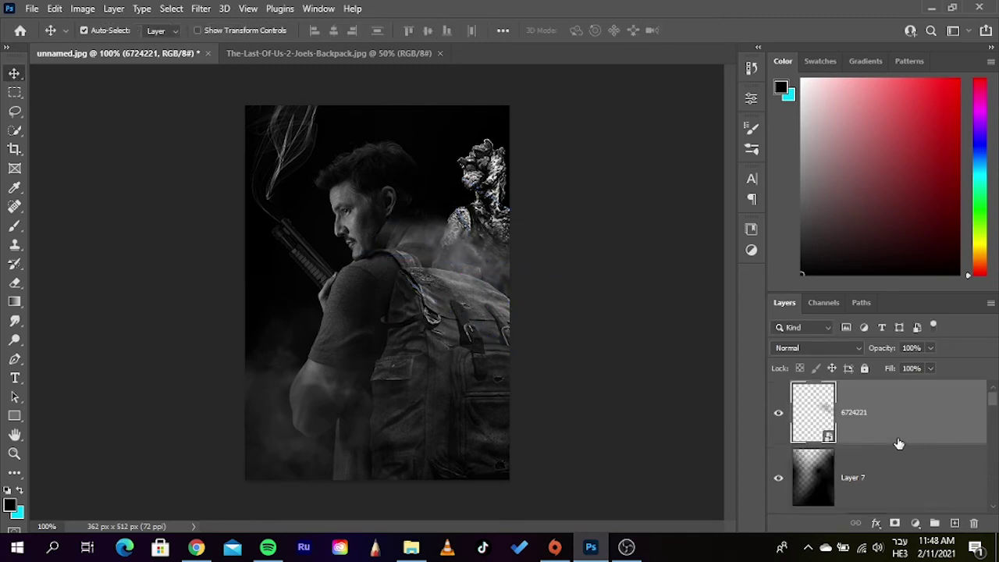
scroll(898, 425, "down", 1)
scroll(898, 437, "up", 1)
scroll(898, 453, "down", 2)
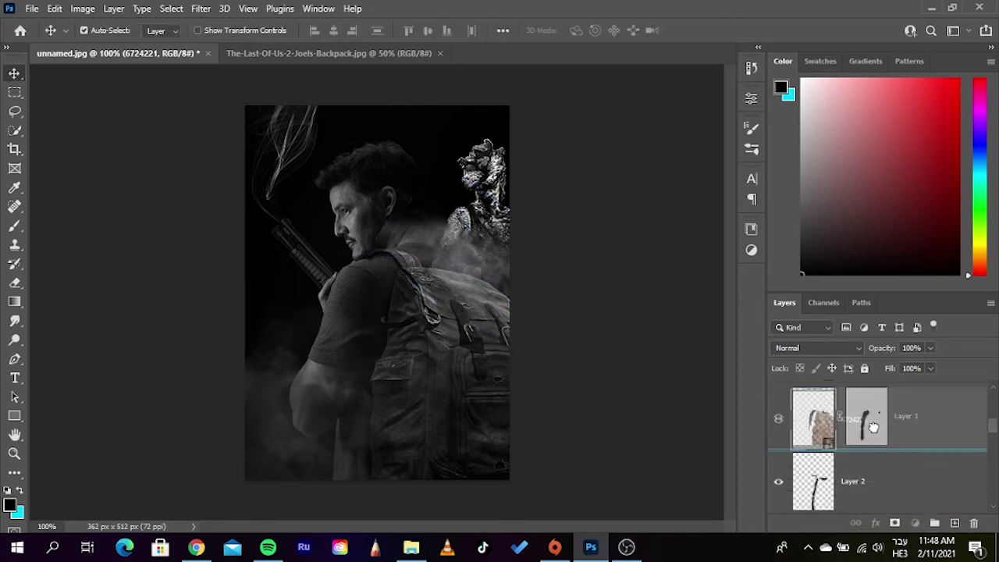
mouse_move(874, 476)
left_mouse_down()
mouse_move(864, 432)
mouse_move(853, 511)
left_mouse_up()
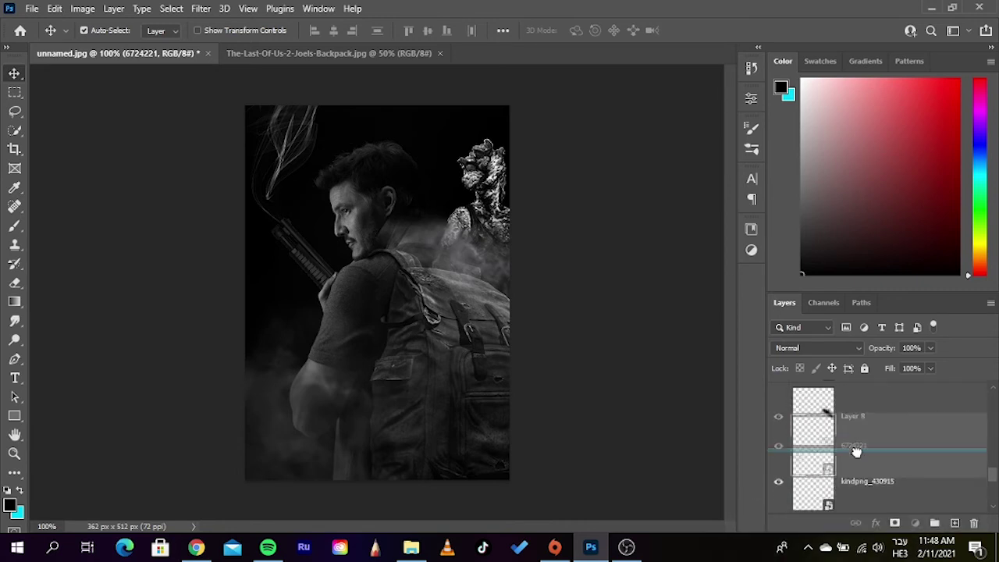
mouse_move(852, 511)
left_mouse_down()
mouse_move(858, 389)
mouse_move(850, 406)
left_mouse_up()
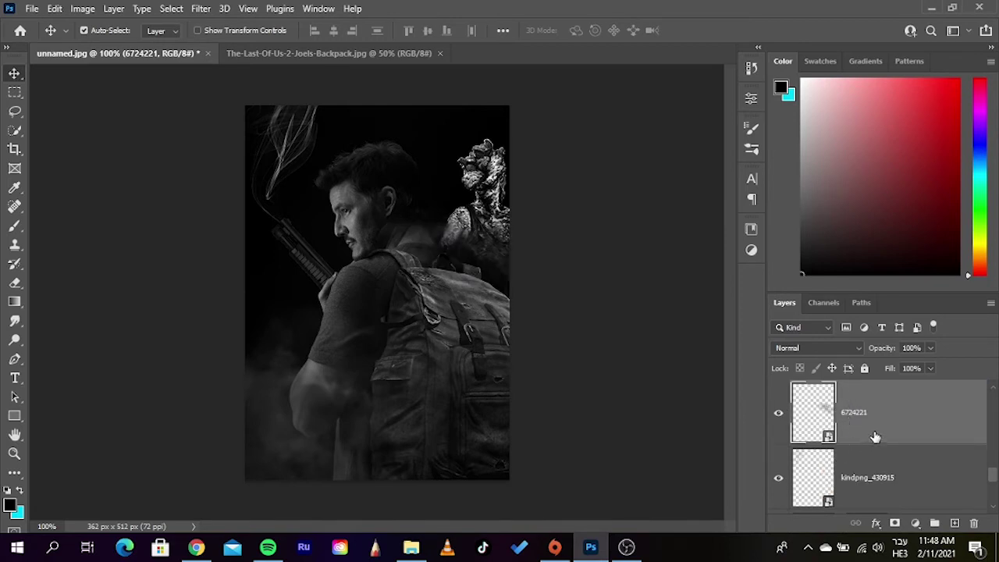
Step: Add a layer mask to 6724221 and erase the smoke over the man's neck at brush size 125
left_click(894, 523)
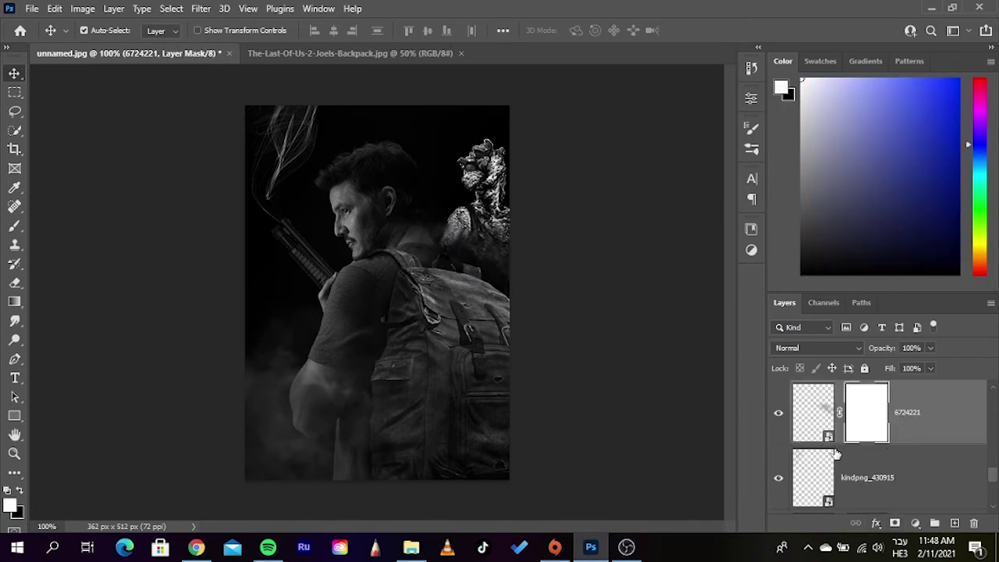
scroll(846, 441, "down", 2)
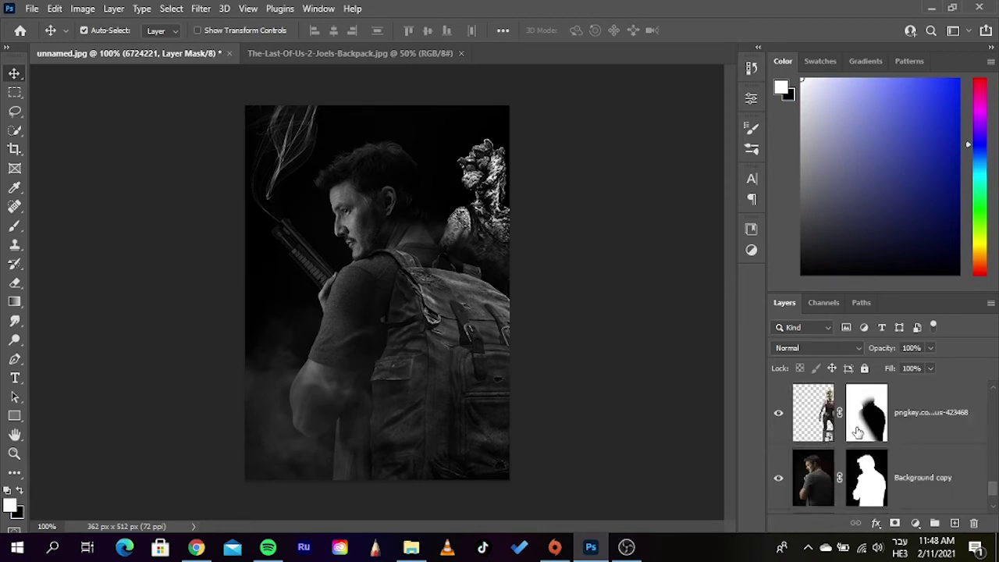
left_click(874, 487, "ctrl")
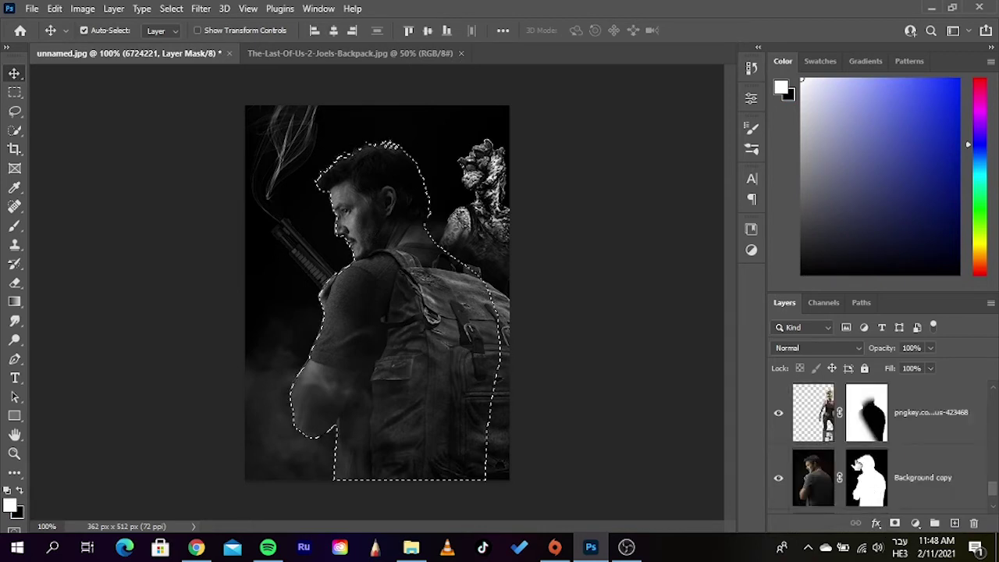
scroll(858, 468, "up", 1)
scroll(853, 458, "up", 1)
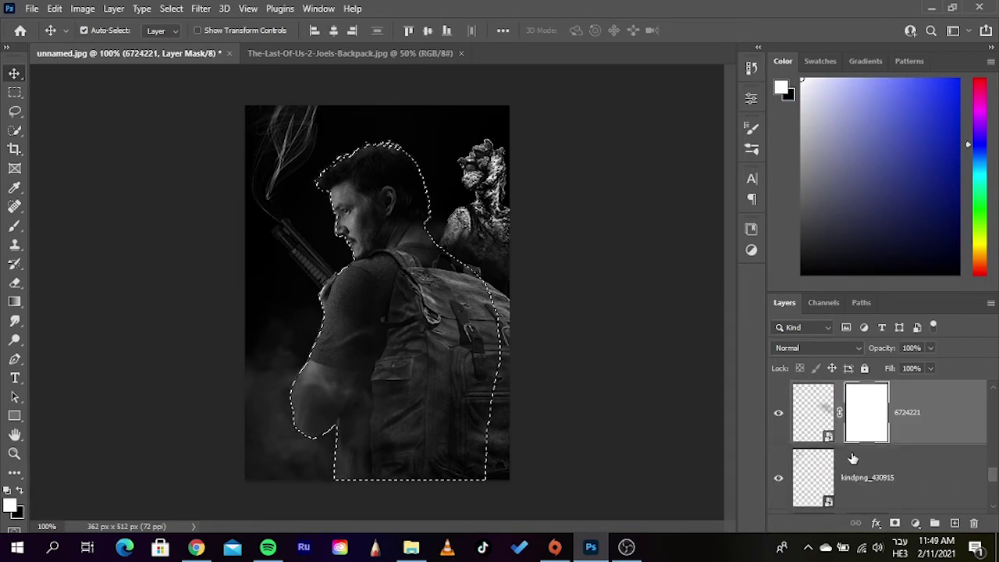
left_click(14, 282)
key("bracketright")
key("bracketright")
key("bracketright")
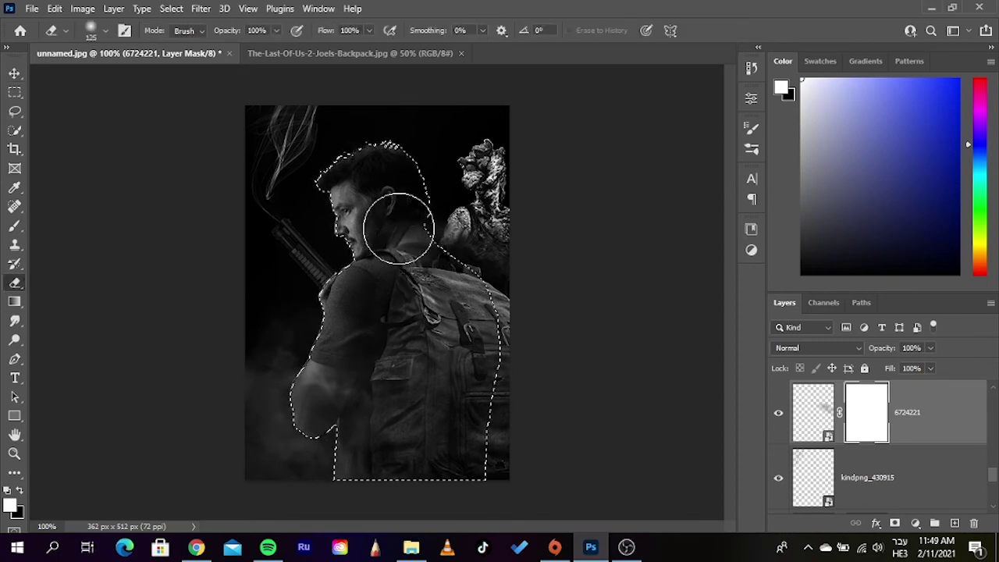
mouse_move(401, 227)
left_mouse_down()
mouse_move(410, 248)
mouse_move(473, 289)
mouse_move(458, 317)
mouse_move(471, 339)
mouse_move(446, 335)
mouse_move(382, 212)
mouse_move(379, 185)
mouse_move(394, 224)
left_mouse_up()
Step: Switch back to the Move tool, close the help panel, and zoom in to inspect the result
key("v")
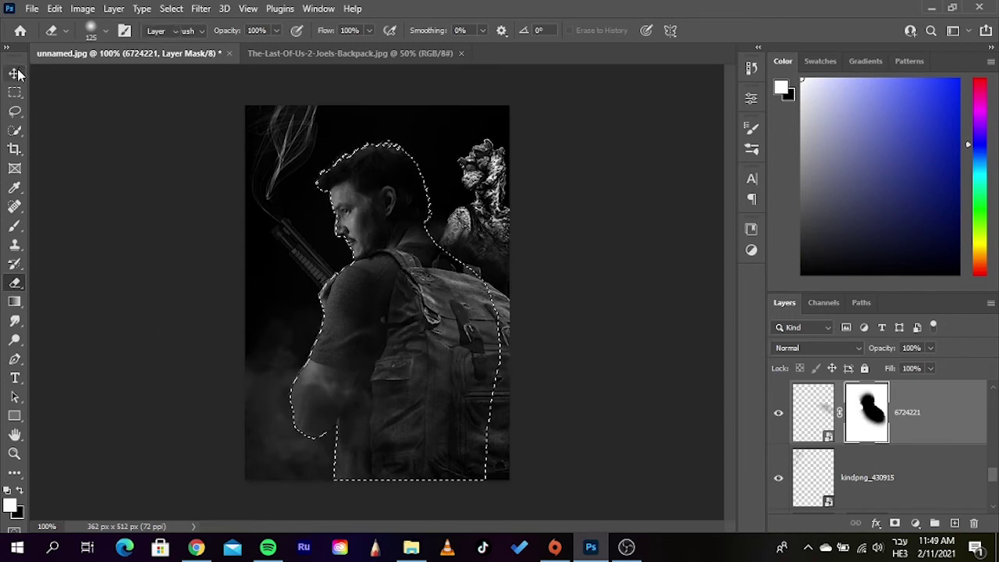
left_click(625, 321)
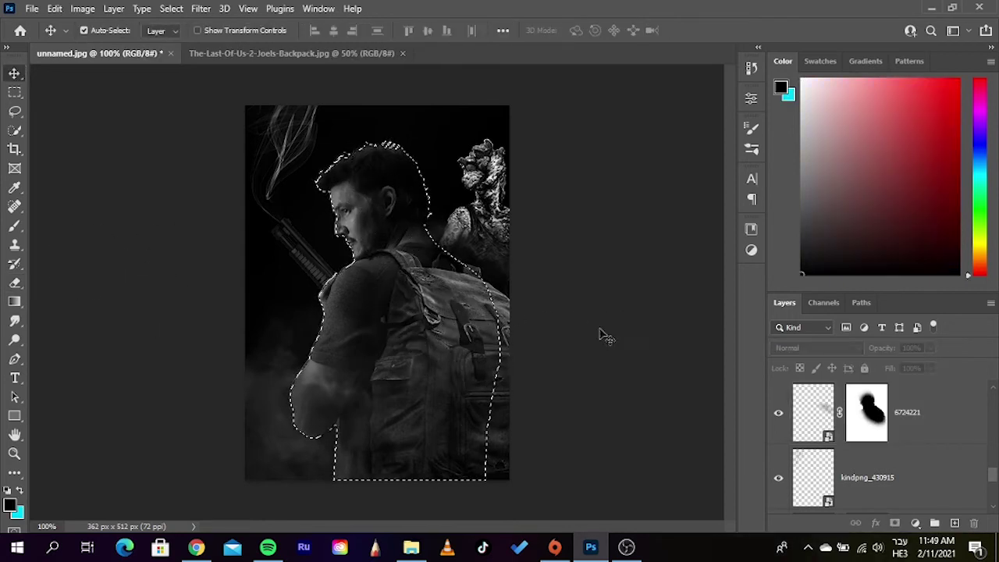
key("ctrl+f")
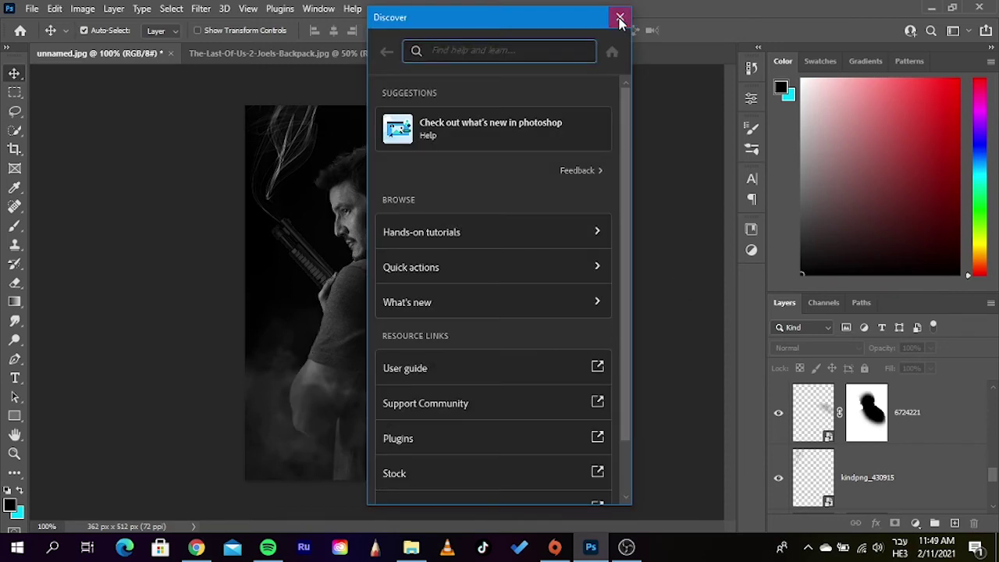
left_click(620, 17)
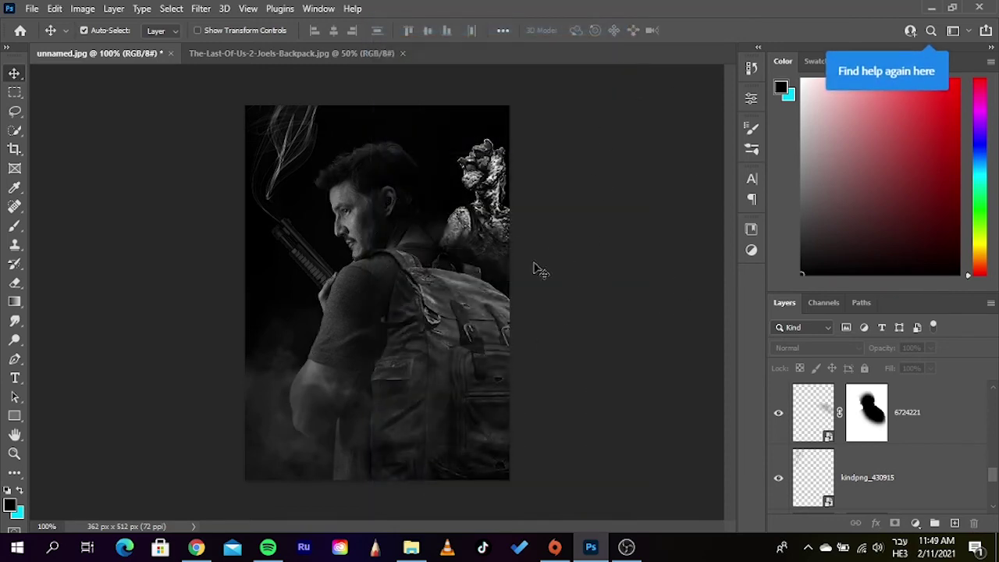
key("ctrl+plus")
scroll(540, 251, "down", 2)
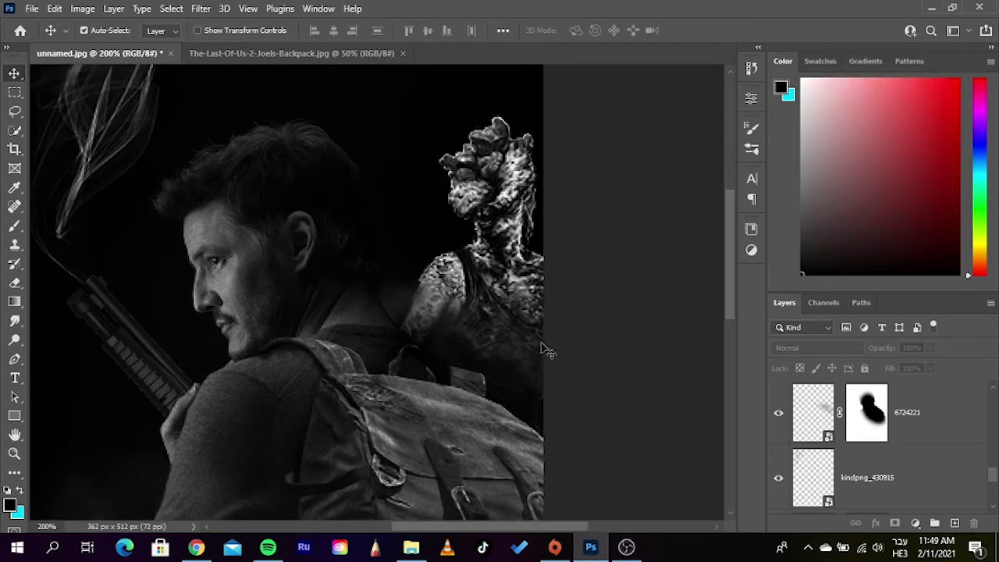
scroll(431, 351, "down", 2)
scroll(431, 351, "down", 1)
scroll(442, 366, "up", 1)
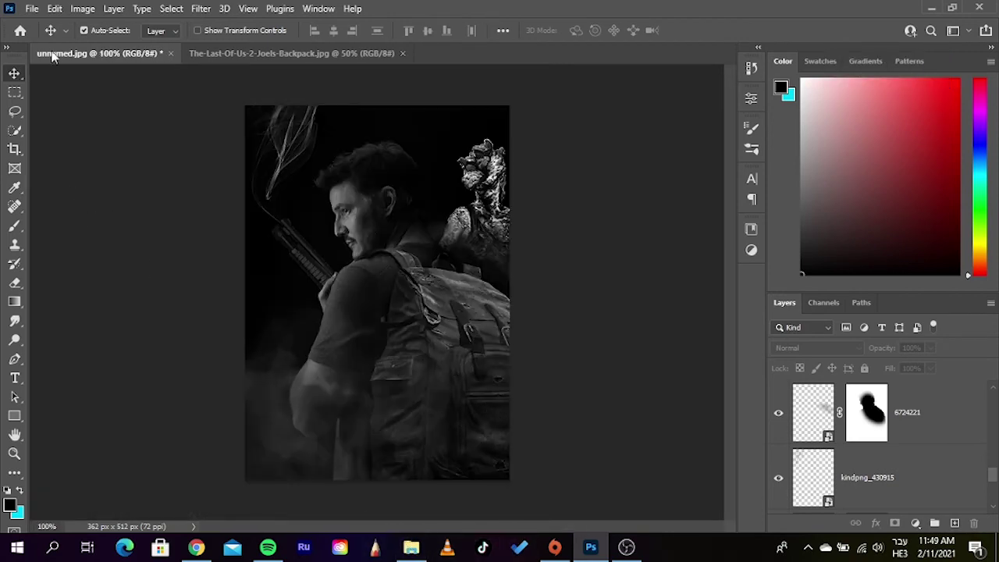
Step: Save As to this computer and name the file 'the last of us hbo'
left_click(32, 7)
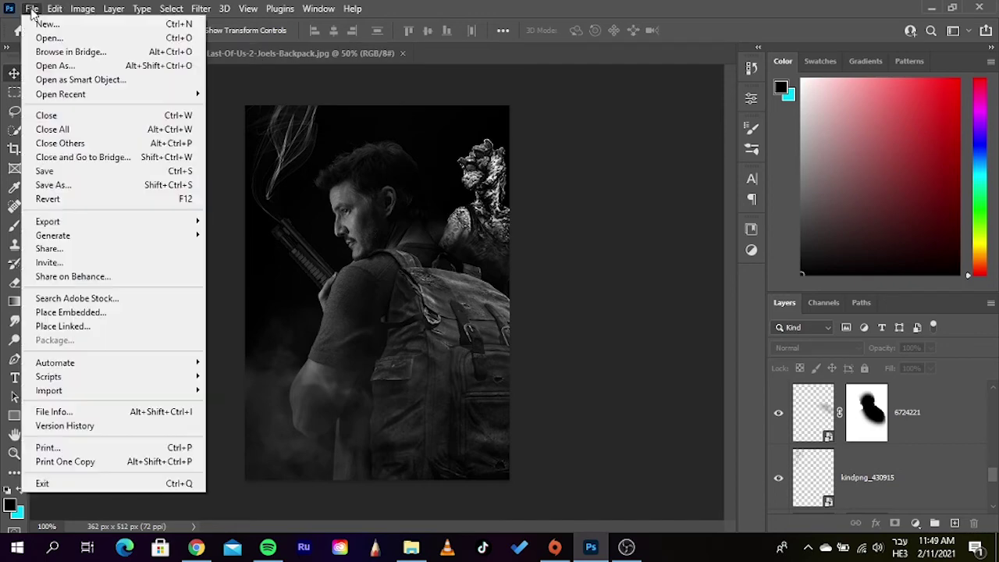
left_click(84, 185)
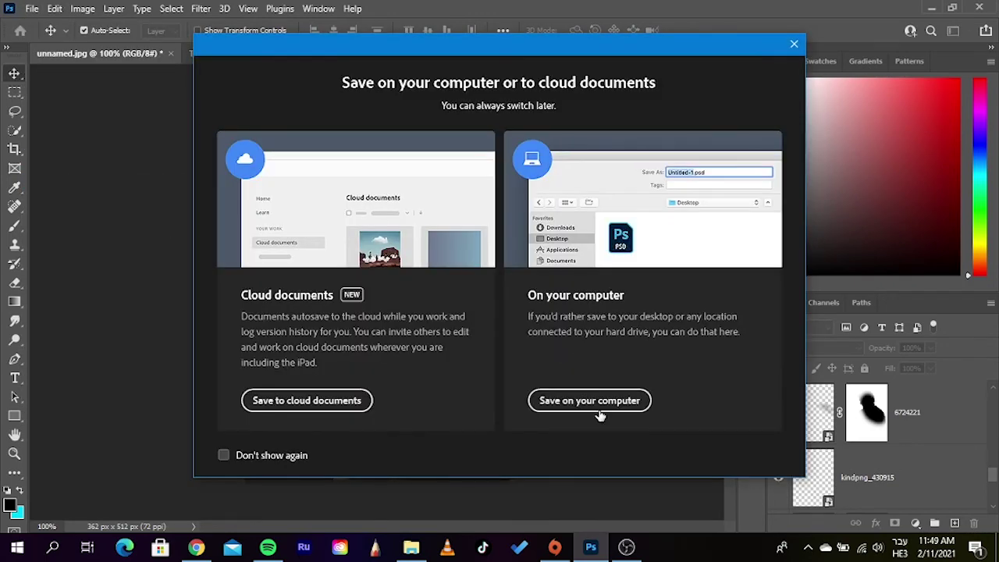
left_click(597, 411)
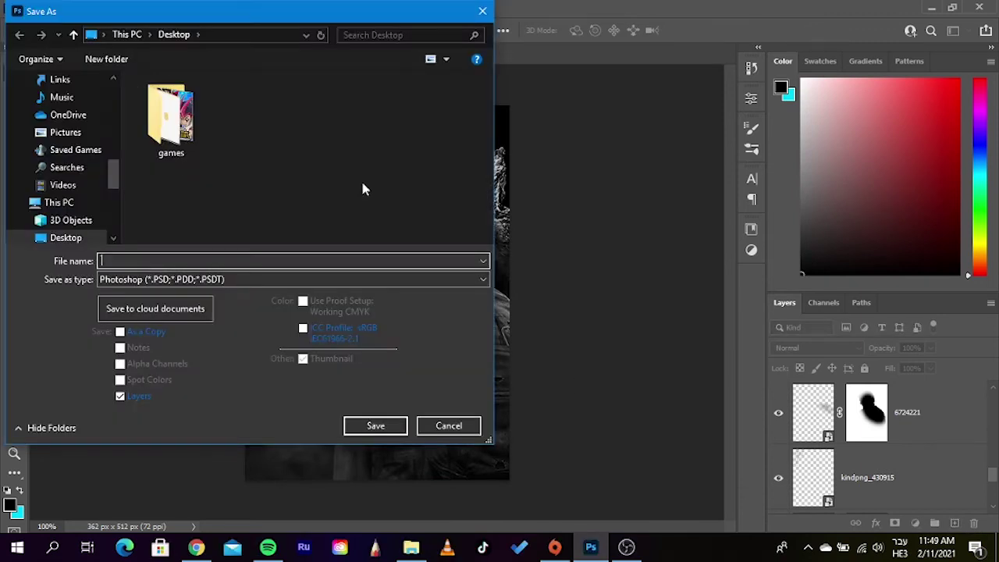
type("איקרשדא ס")
type("כוז")
key("BackSpace")
key("BackSpace")
key("BackSpace")
key("BackSpace")
key("BackSpace")
key("BackSpace")
key("BackSpace")
key("BackSpace")
key("alt+shift")
type("the last of us hbo")
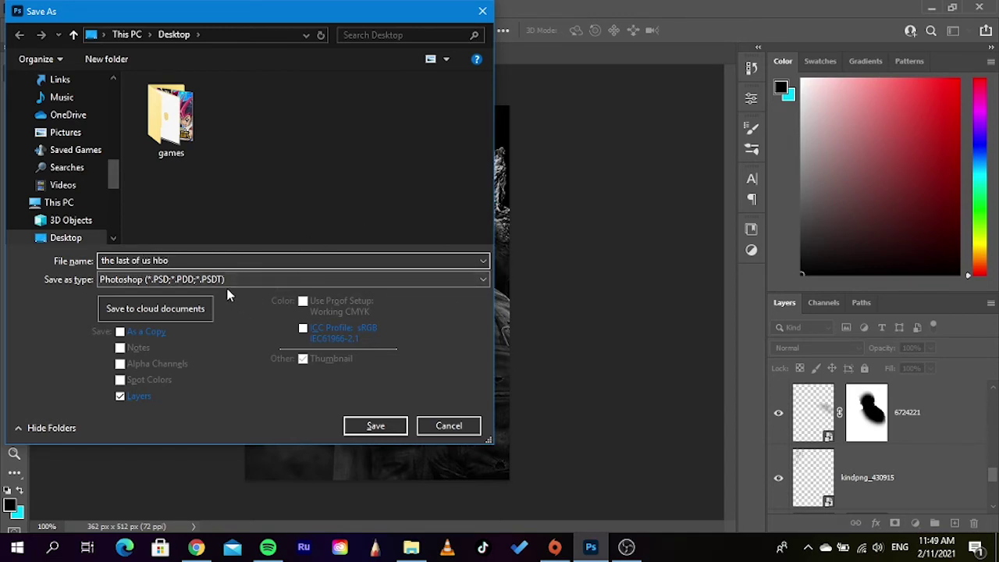
Step: Save it as a JPEG, accept the JPEG options, and minimize Photoshop and File Explorer
left_click(234, 281)
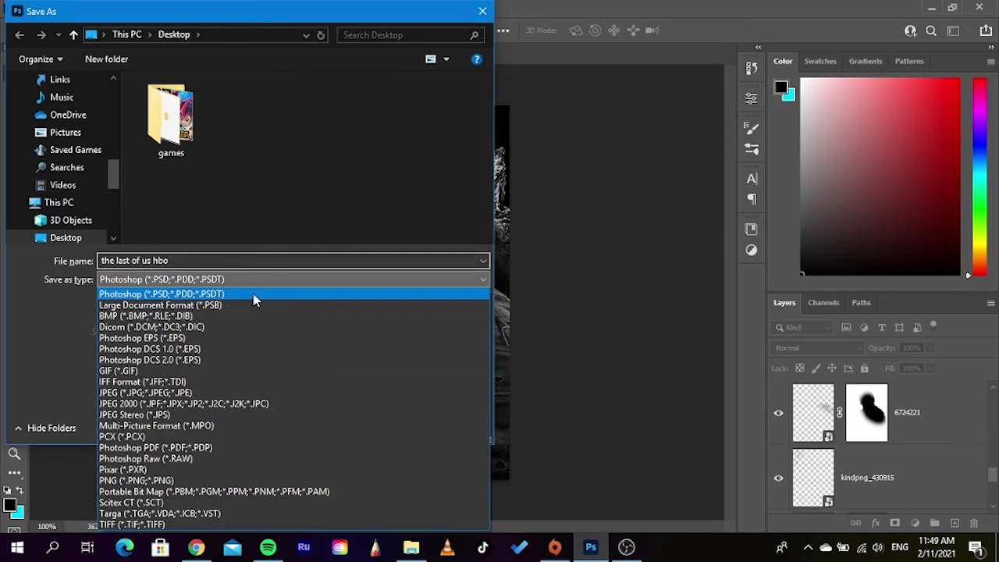
left_click(220, 393)
scroll(329, 169, "down", 2)
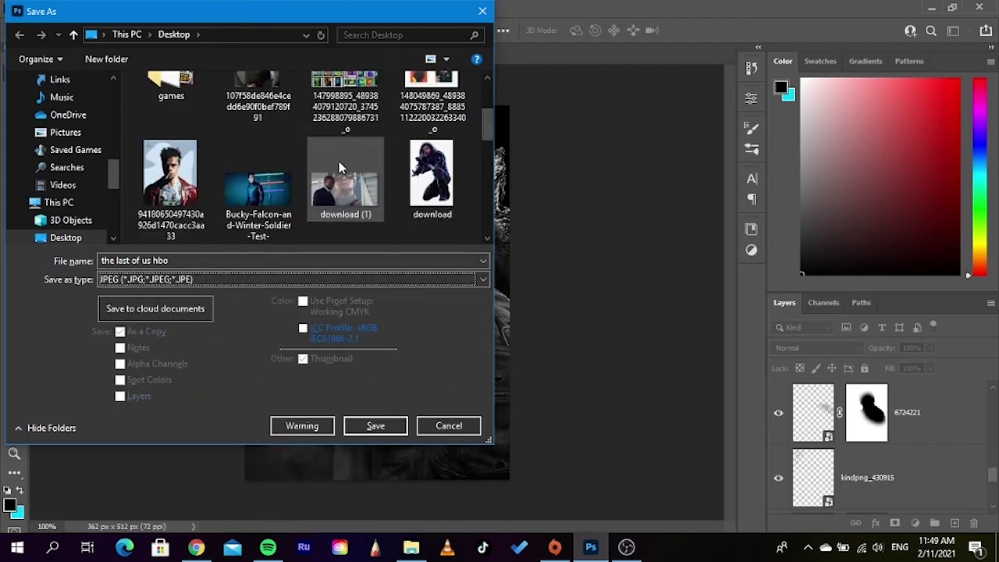
scroll(329, 168, "down", 5)
left_click(389, 425)
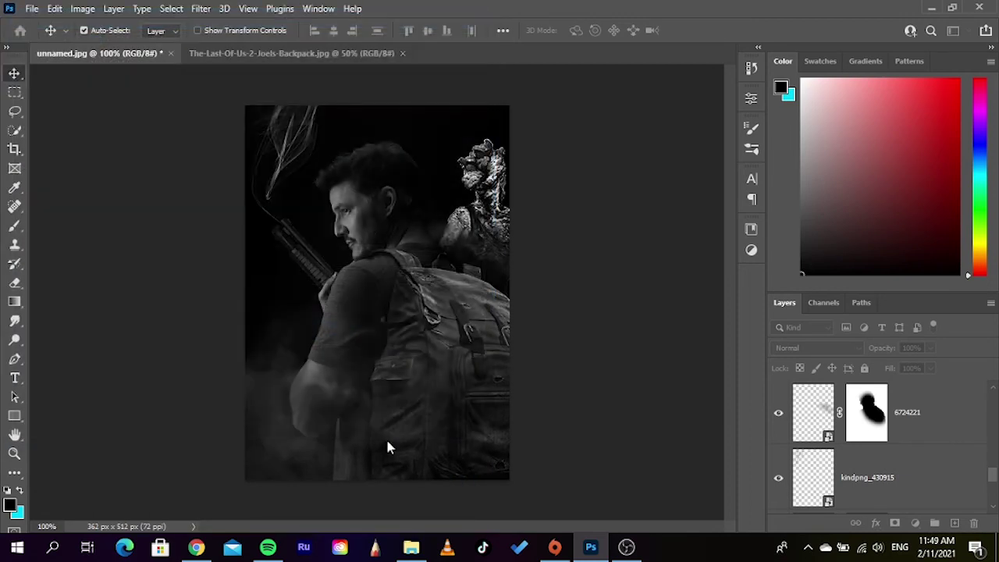
left_click(584, 116)
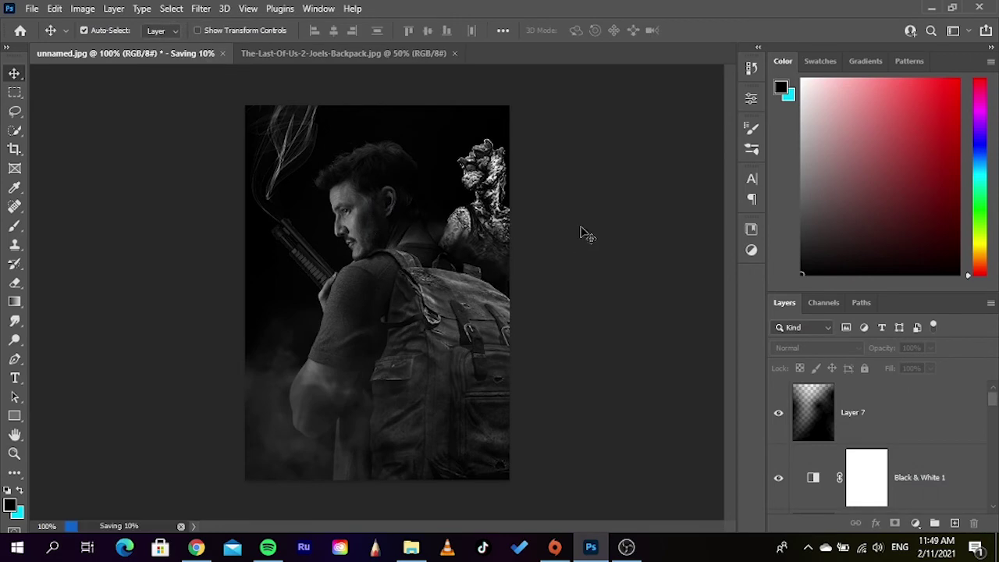
left_click(934, 8)
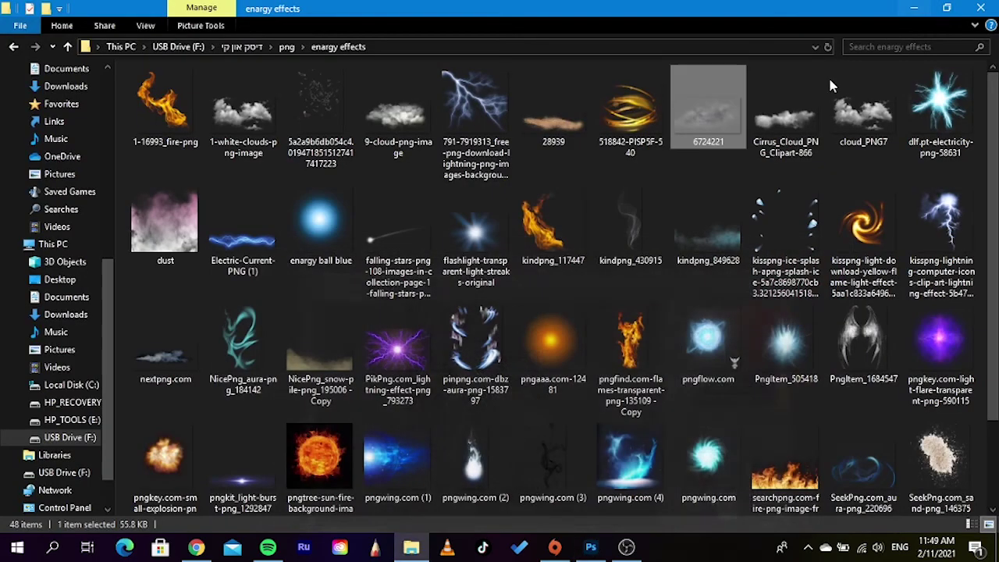
left_click(914, 11)
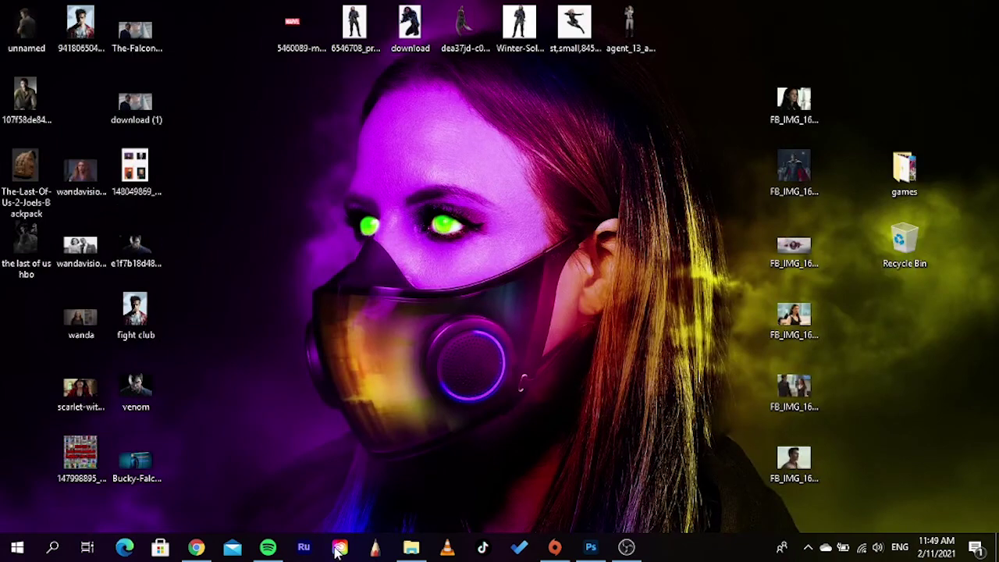
Step: Restore the OBS Studio window from the taskbar
left_click(626, 546)
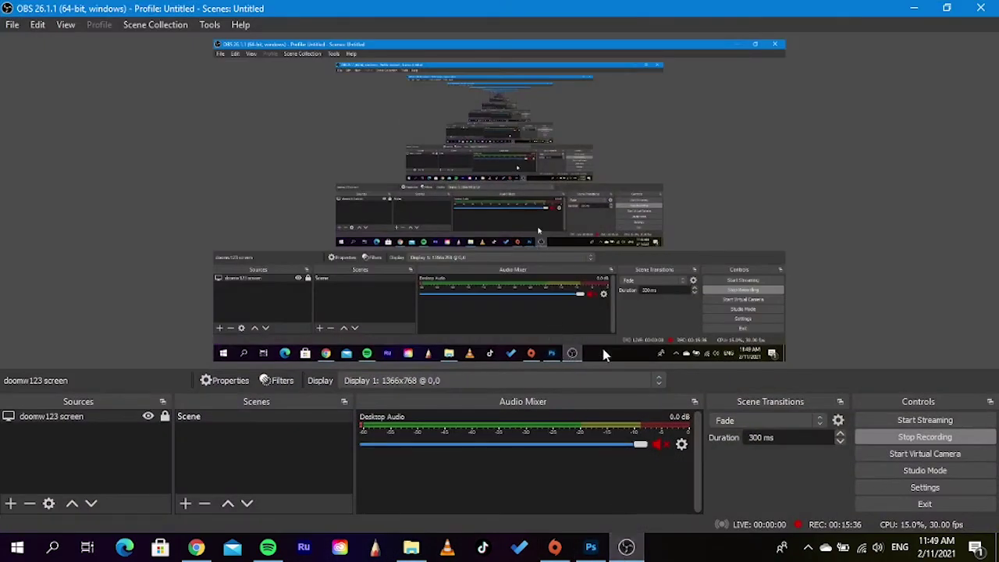